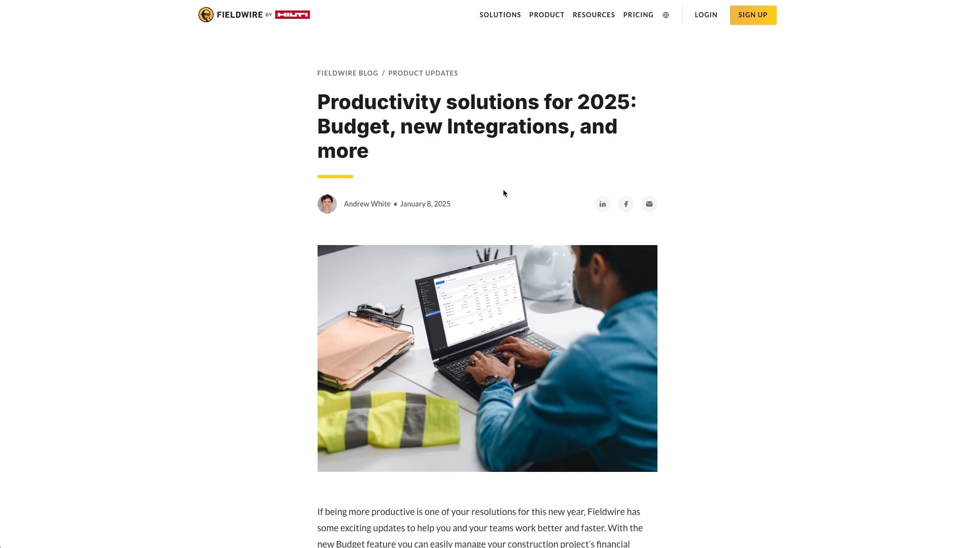
- Examine the 2025 productivity article's layout, open the Fieldwire blog home page from it, and dismiss the chat greeting
{"action": "scroll", "coordinate": [585, 277], "scroll_direction": "down", "scroll_amount": 2}
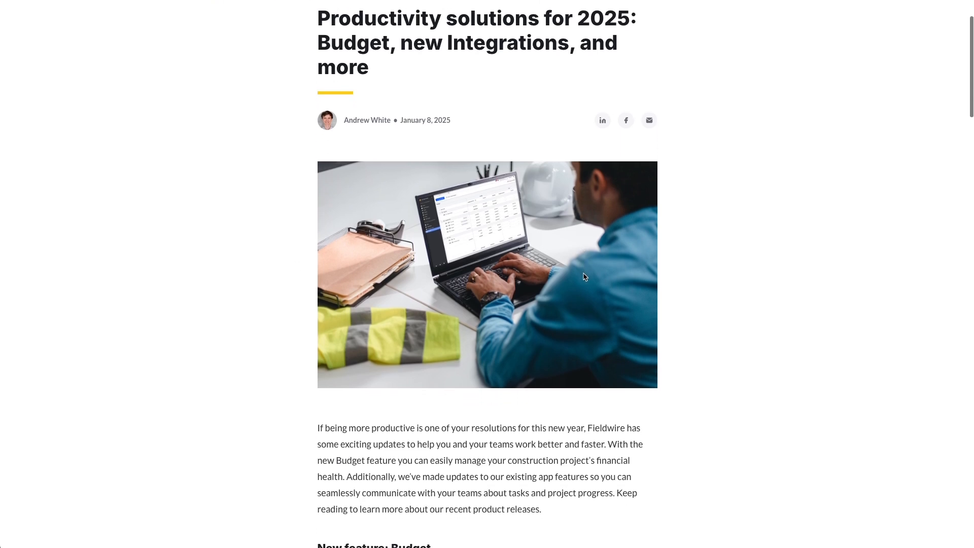
{"action": "scroll", "coordinate": [584, 276], "scroll_direction": "down", "scroll_amount": 2}
{"action": "scroll", "coordinate": [584, 276], "scroll_direction": "down", "scroll_amount": 4}
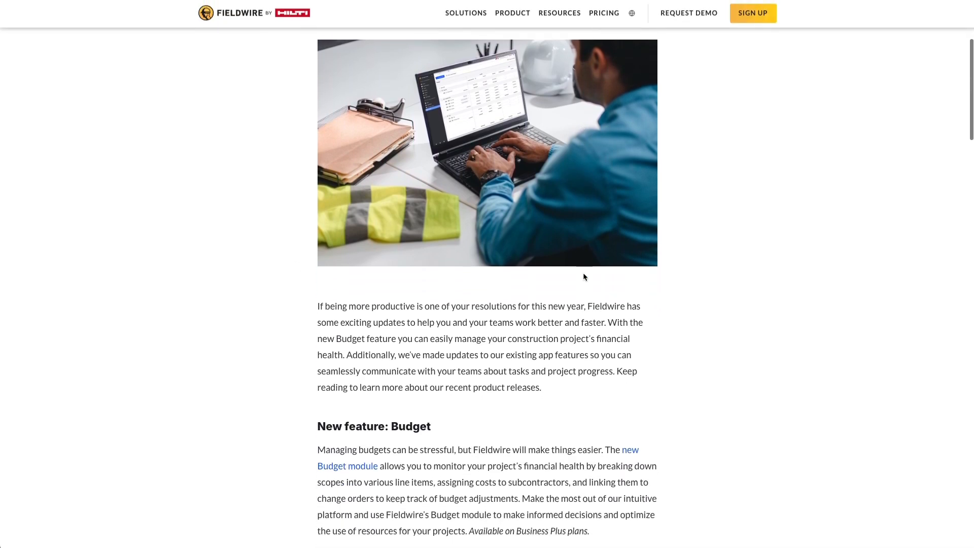
{"action": "scroll", "coordinate": [584, 276], "scroll_direction": "up", "scroll_amount": 3}
{"action": "scroll", "coordinate": [583, 277], "scroll_direction": "up", "scroll_amount": 5}
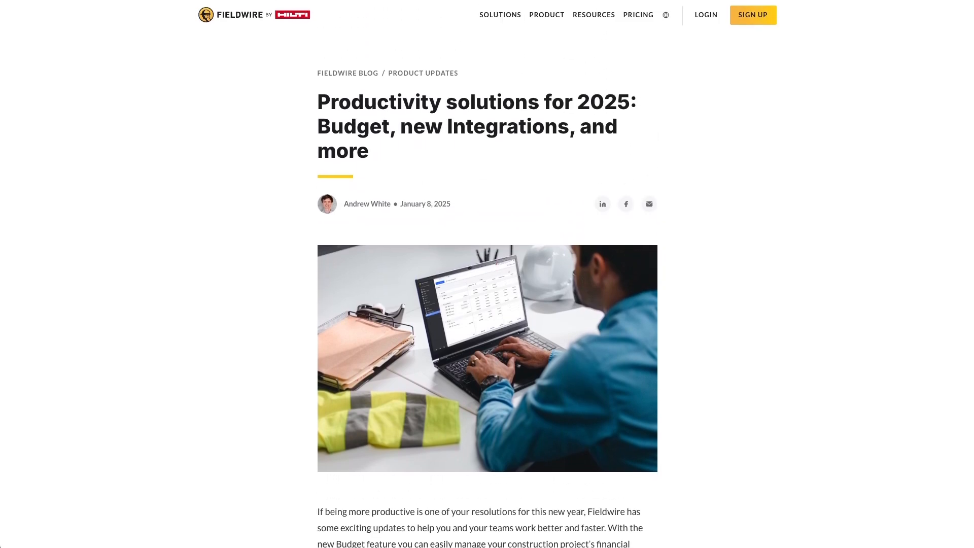
{"action": "left_click", "coordinate": [332, 74]}
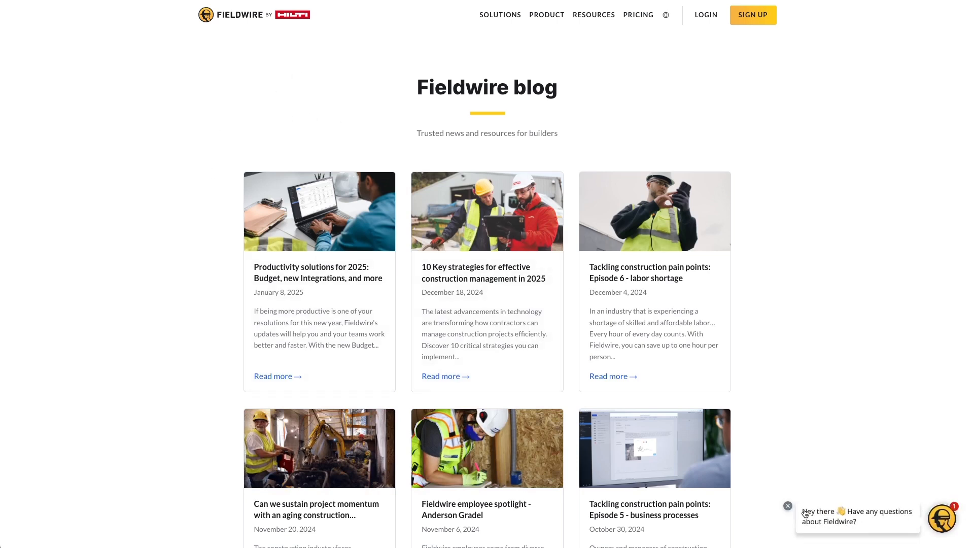
{"action": "left_click", "coordinate": [788, 505]}
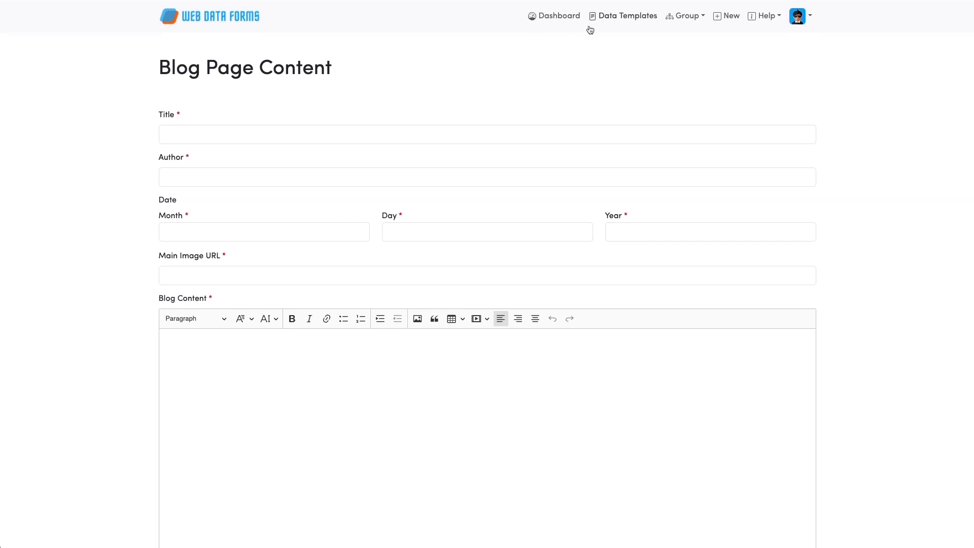
- Start a new data template inside the Blog folder under CMS in the Data Templates section
{"action": "left_click", "coordinate": [603, 19]}
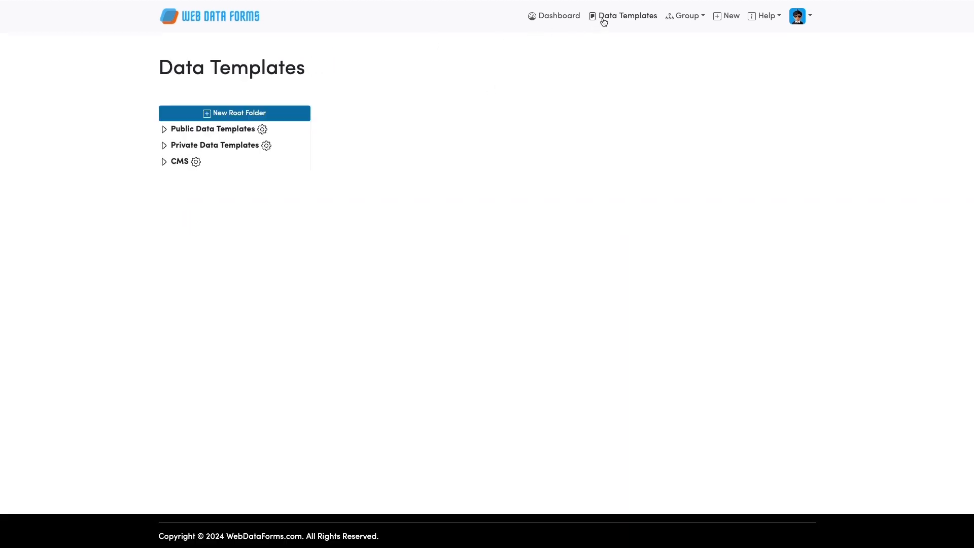
{"action": "left_click", "coordinate": [177, 163]}
{"action": "left_click", "coordinate": [180, 181]}
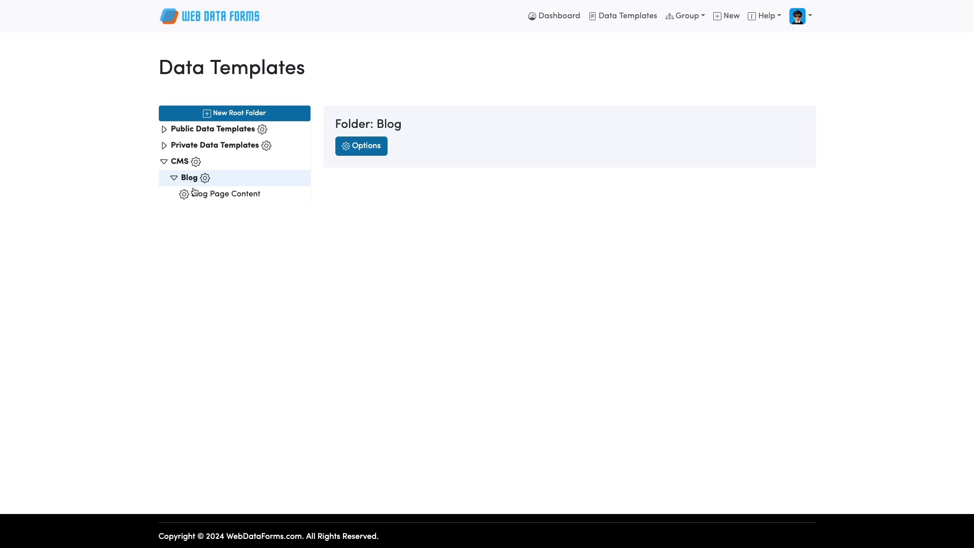
{"action": "left_click", "coordinate": [191, 181]}
{"action": "left_click", "coordinate": [191, 182]}
{"action": "left_click", "coordinate": [373, 150]}
{"action": "left_click", "coordinate": [320, 259]}
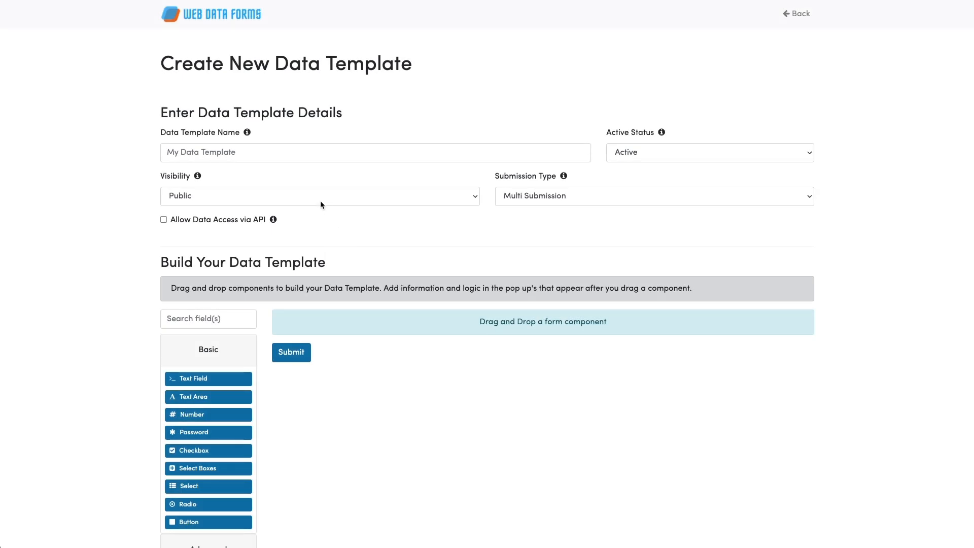
- Name the data template "Blog Home Page Content" and set its visibility to Private
{"action": "left_click", "coordinate": [256, 151]}
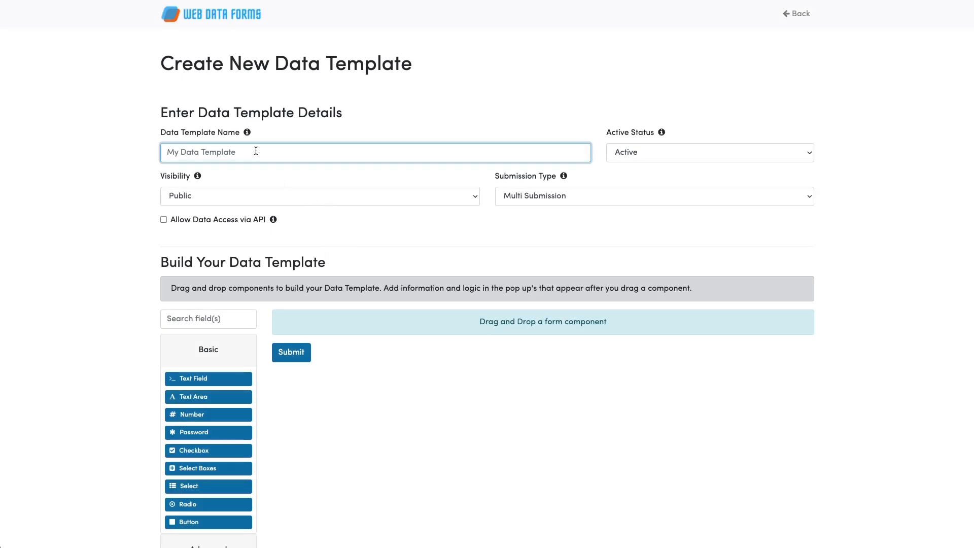
{"action": "type", "text": "Blog Home Pa"}
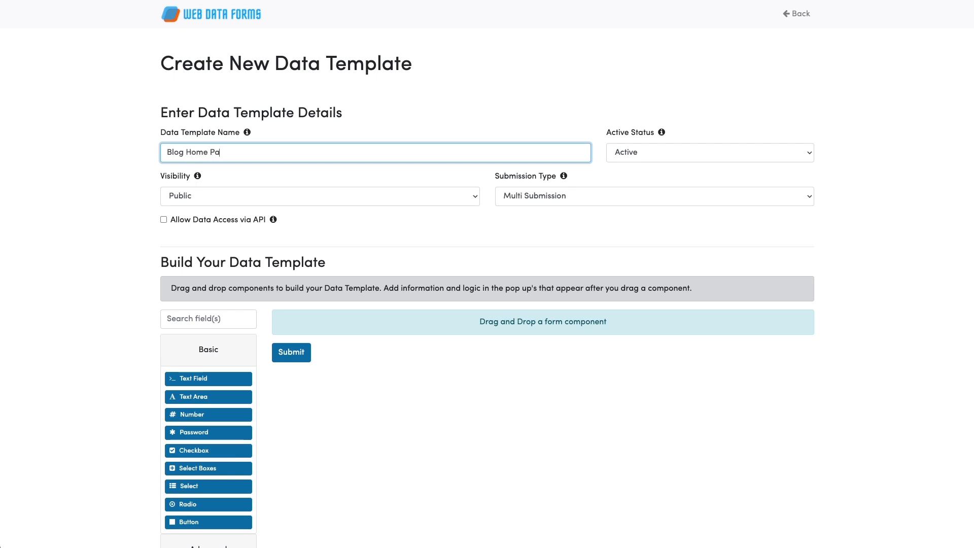
{"action": "type", "text": "ge Content"}
{"action": "left_click", "coordinate": [242, 197]}
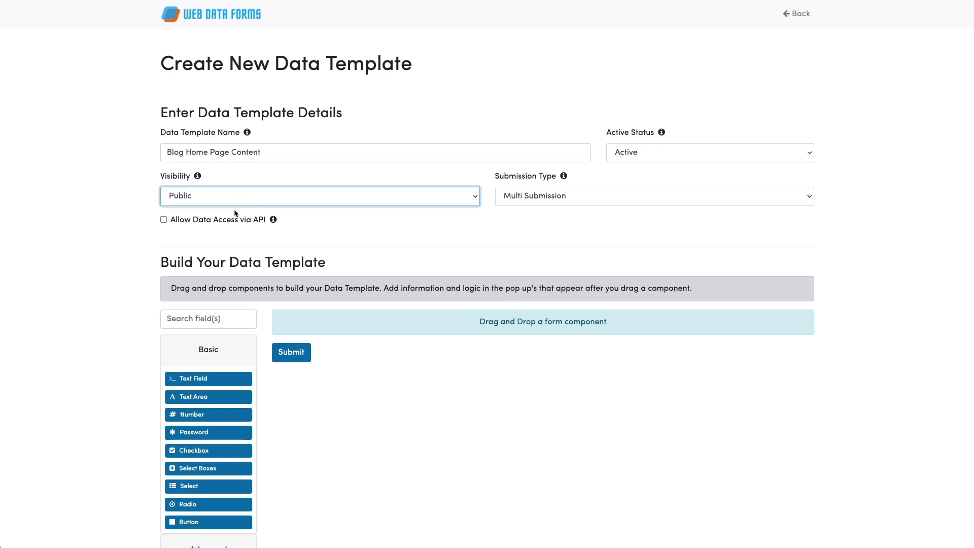
{"action": "left_click", "coordinate": [234, 209]}
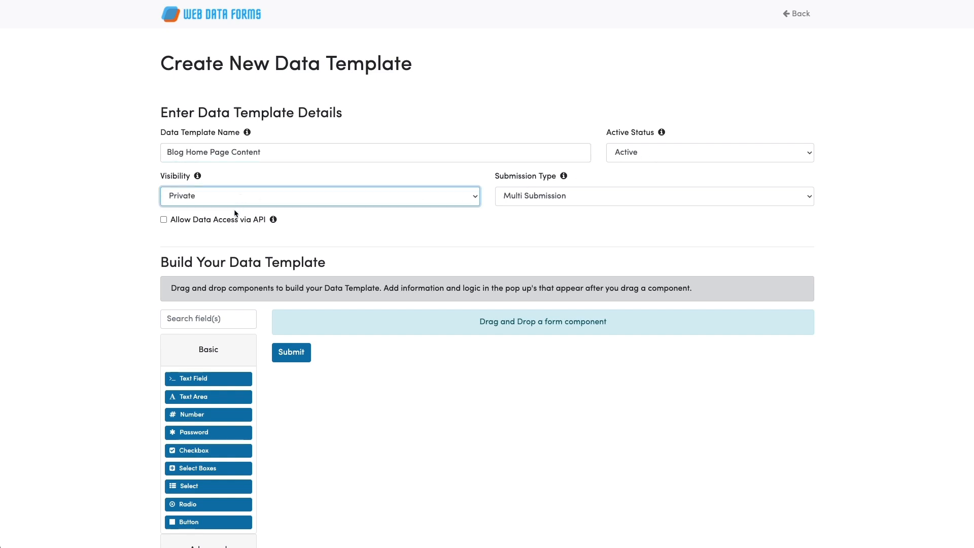
- Set the template's submission type to Single Submission and allow data access via API
{"action": "left_click", "coordinate": [539, 199]}
{"action": "left_click", "coordinate": [537, 206]}
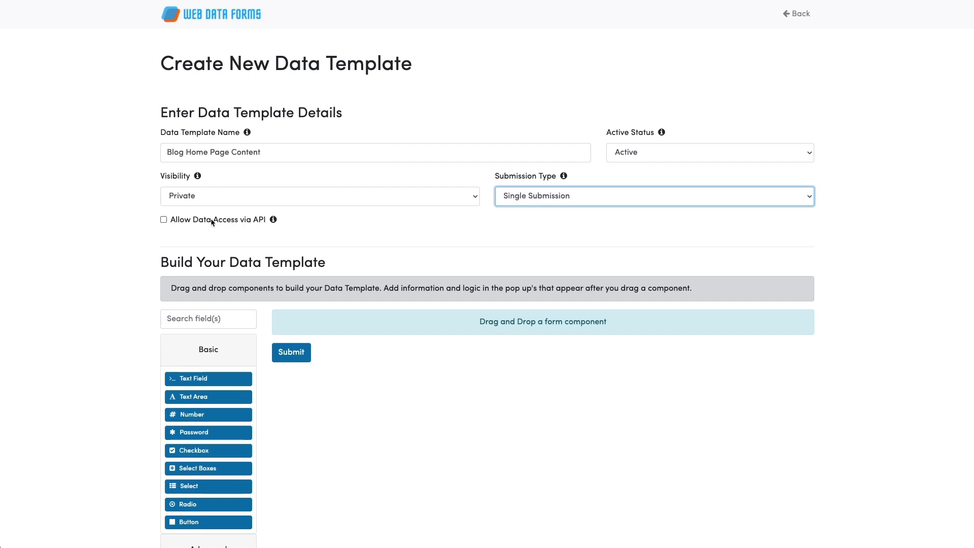
{"action": "left_click", "coordinate": [163, 219]}
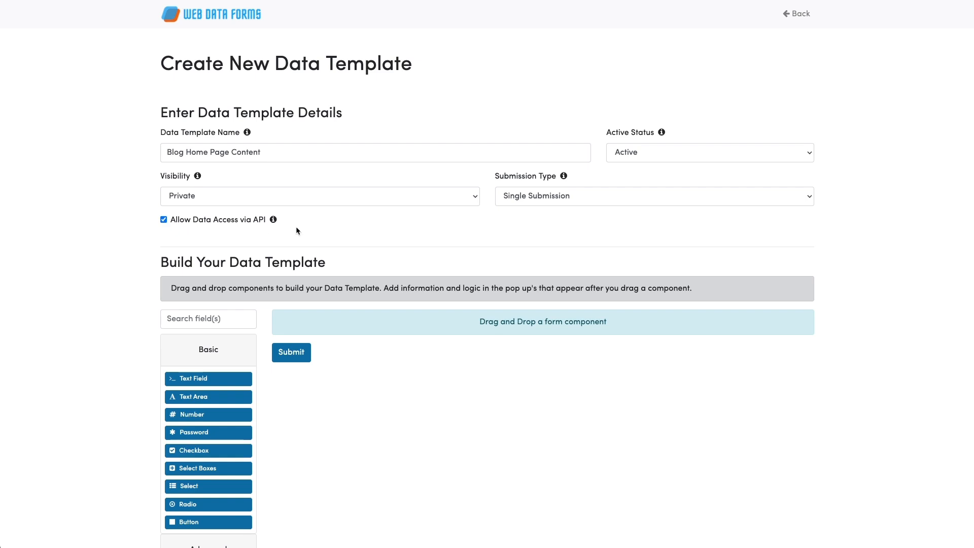
- Add a Panel layout component to the empty template and title it "Page Details"
{"action": "scroll", "coordinate": [296, 228], "scroll_direction": "down", "scroll_amount": 2}
{"action": "scroll", "coordinate": [297, 227], "scroll_direction": "down", "scroll_amount": 3}
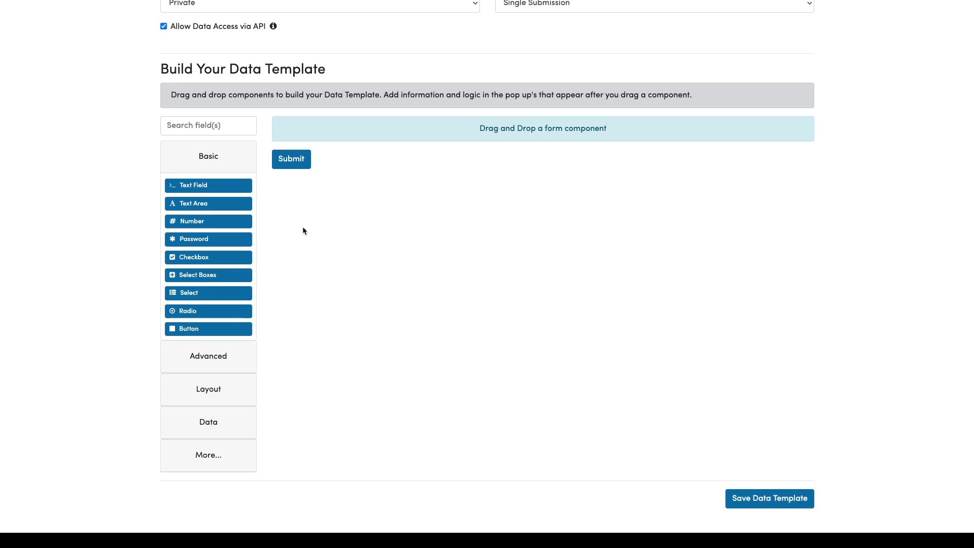
{"action": "scroll", "coordinate": [303, 227], "scroll_direction": "down", "scroll_amount": 1}
{"action": "scroll", "coordinate": [215, 389], "scroll_direction": "up", "scroll_amount": 1}
{"action": "scroll", "coordinate": [263, 386], "scroll_direction": "down", "scroll_amount": 1}
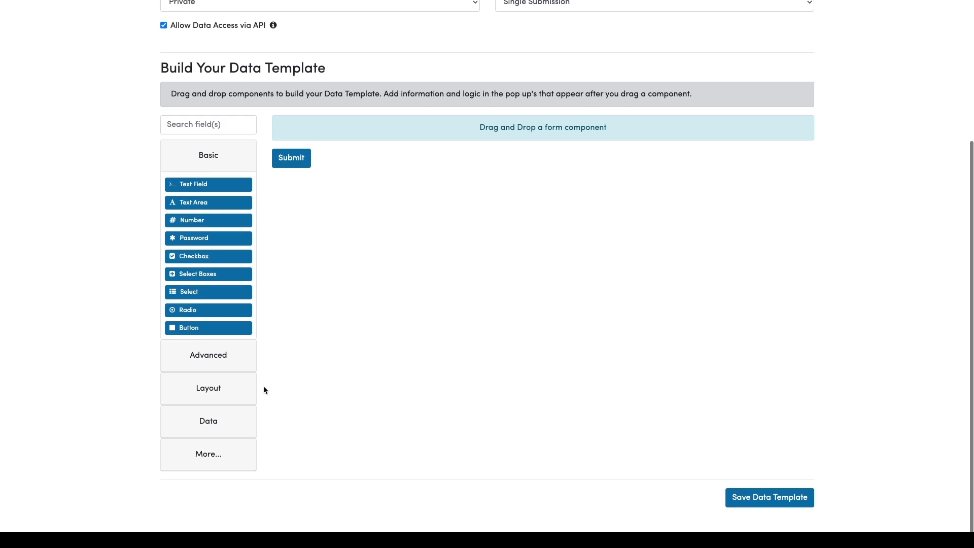
{"action": "left_click", "coordinate": [195, 391]}
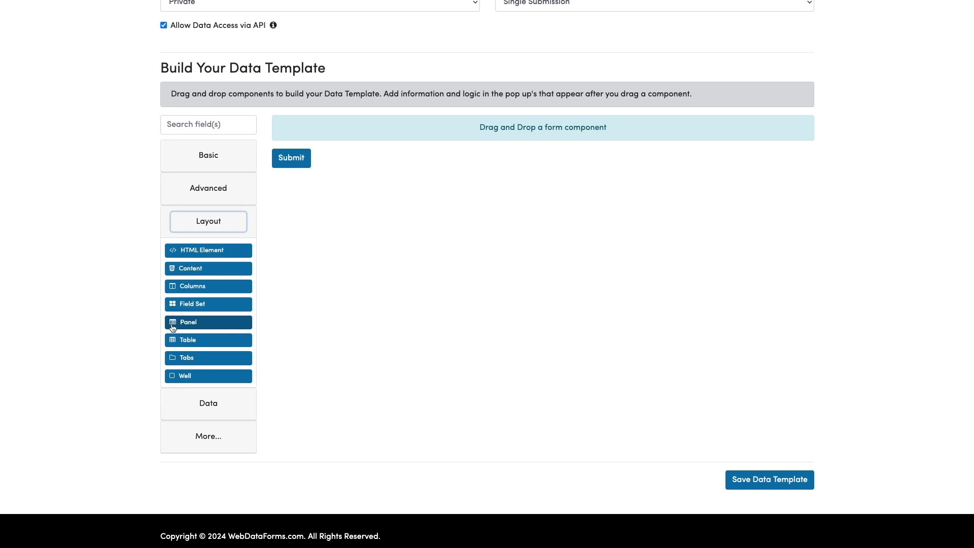
{"action": "left_click_drag", "start_coordinate": [190, 324], "coordinate": [375, 116]}
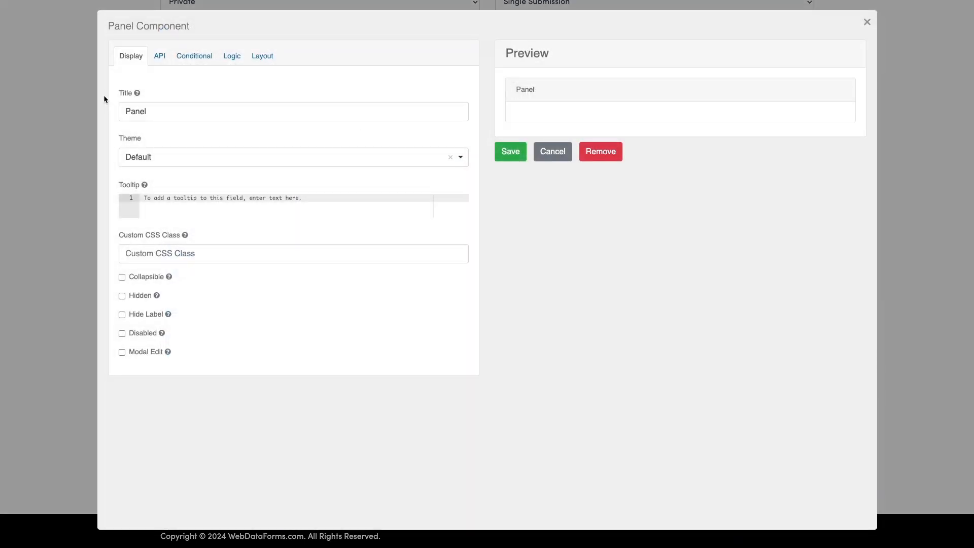
{"action": "double_click", "coordinate": [177, 107]}
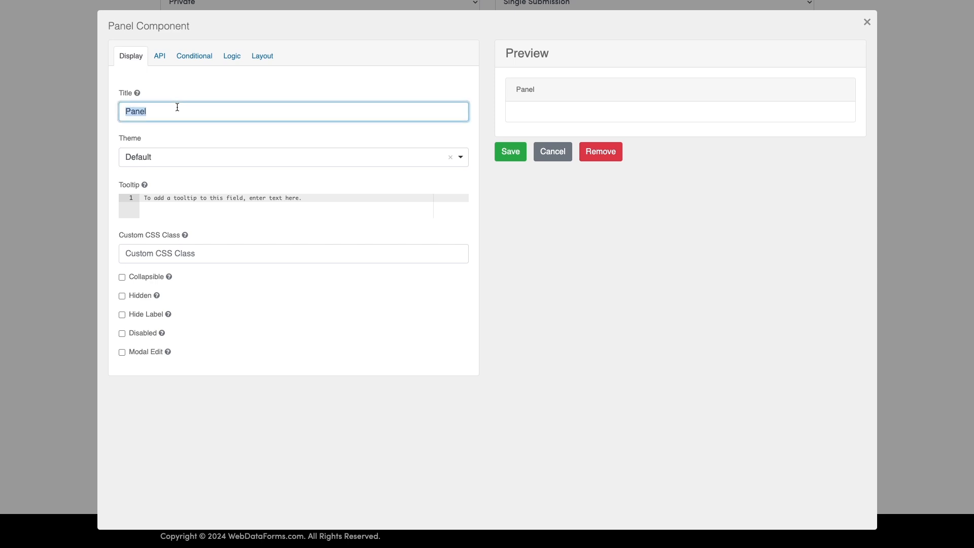
{"action": "type", "text": "Pge"}
{"action": "key", "text": "BackSpace"}
{"action": "key", "text": "BackSpace"}
{"action": "type", "text": "age Details"}
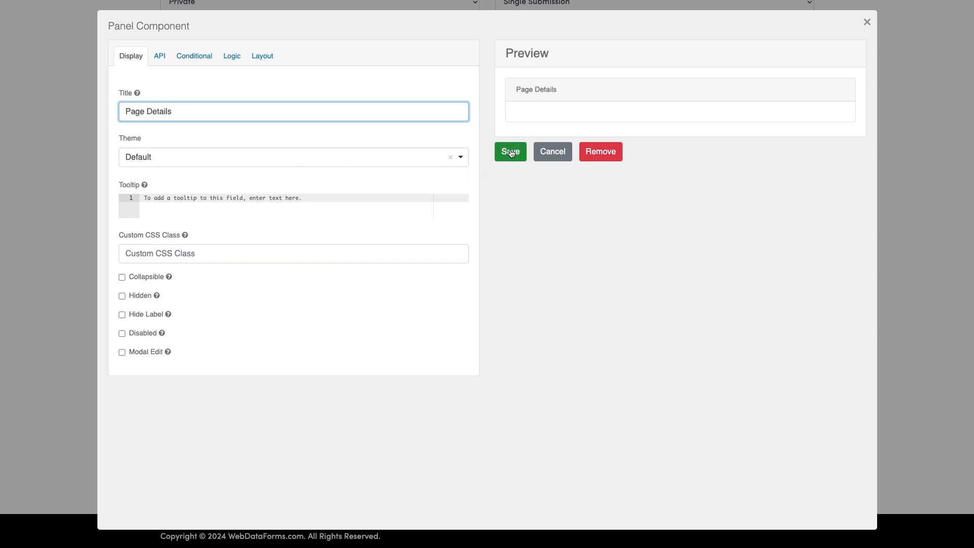
- Apply the Primary theme to the Page Details panel and save the component
{"action": "left_click", "coordinate": [175, 157]}
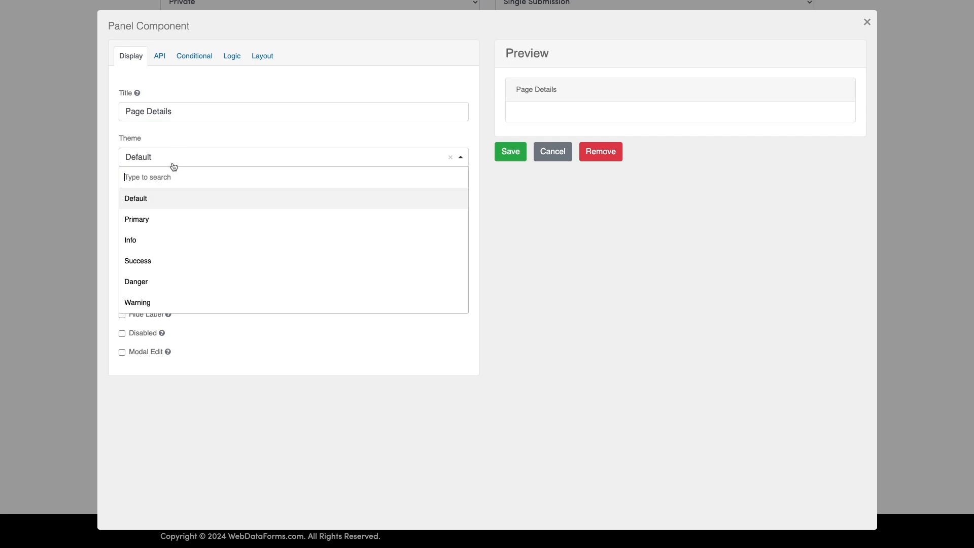
{"action": "left_click", "coordinate": [152, 218]}
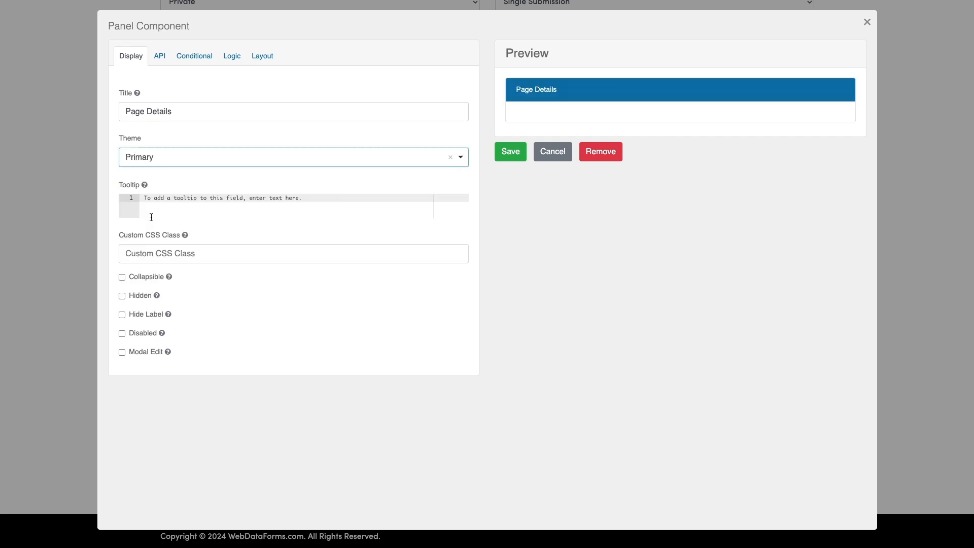
{"action": "left_click", "coordinate": [502, 148]}
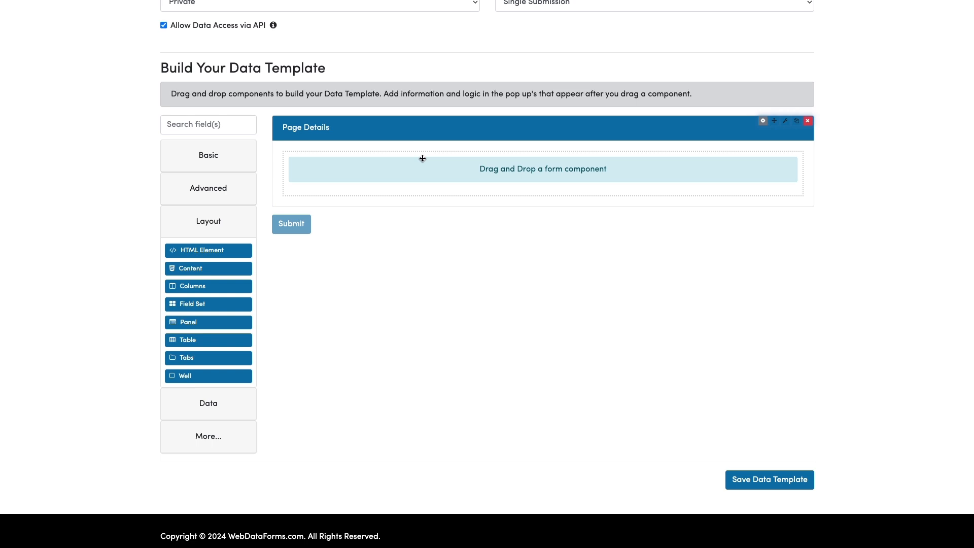
- Add a Text Field component inside the Page Details panel and label it "Page Title"
{"action": "left_click", "coordinate": [215, 158]}
{"action": "left_click_drag", "start_coordinate": [204, 185], "coordinate": [396, 173]}
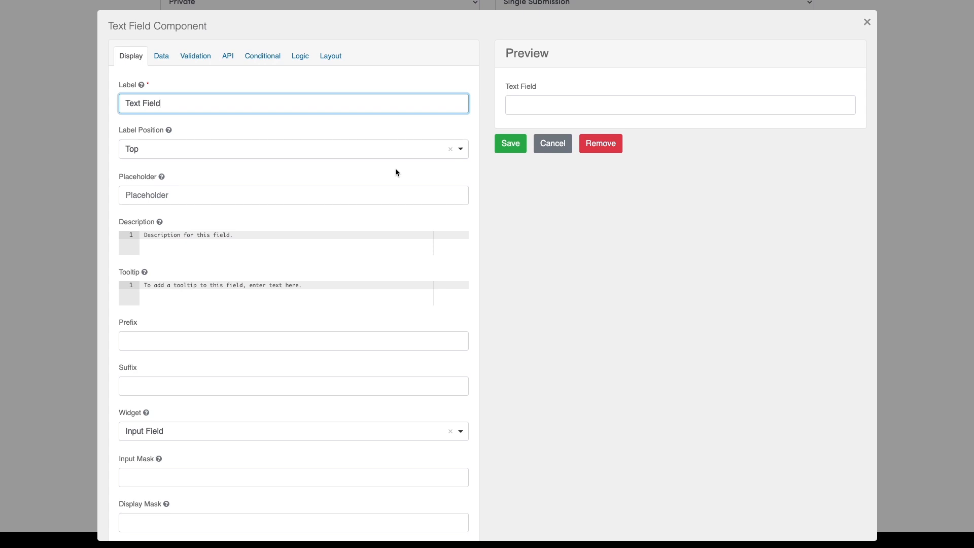
{"action": "triple_click", "coordinate": [306, 106]}
{"action": "type", "text": "Page Title"}
- Make the Page Title field required with a minimum length of 2 and a maximum length of 200, and save it
{"action": "left_click", "coordinate": [178, 60]}
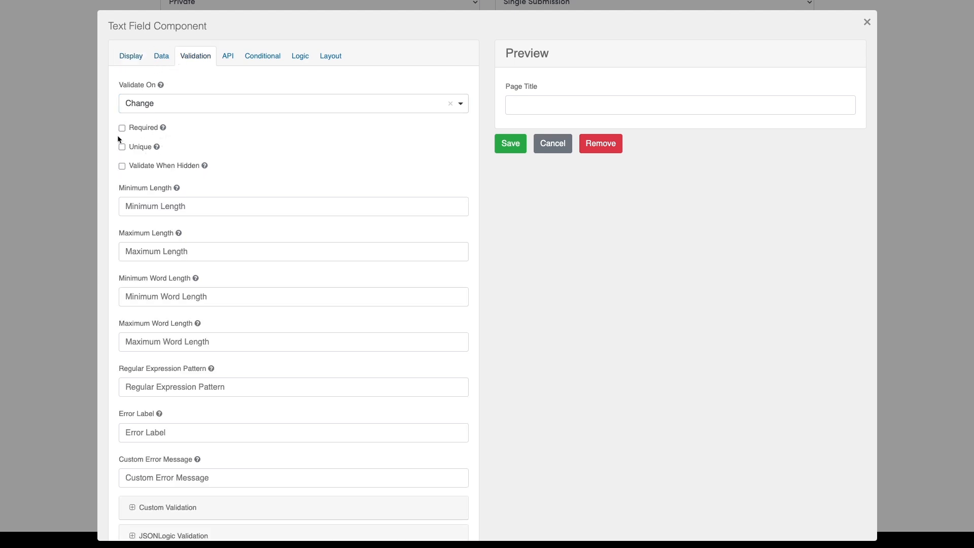
{"action": "left_click", "coordinate": [136, 128]}
{"action": "left_click", "coordinate": [169, 203]}
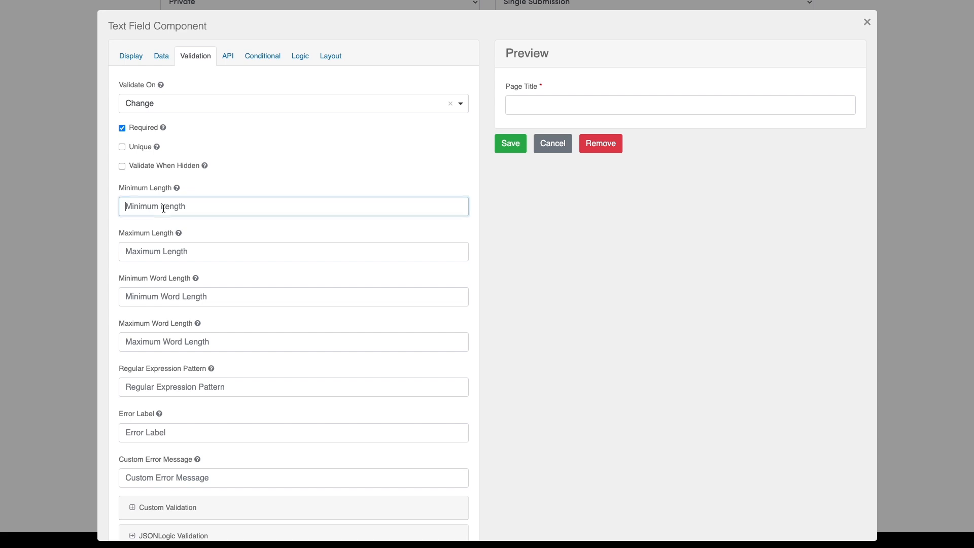
{"action": "type", "text": "2"}
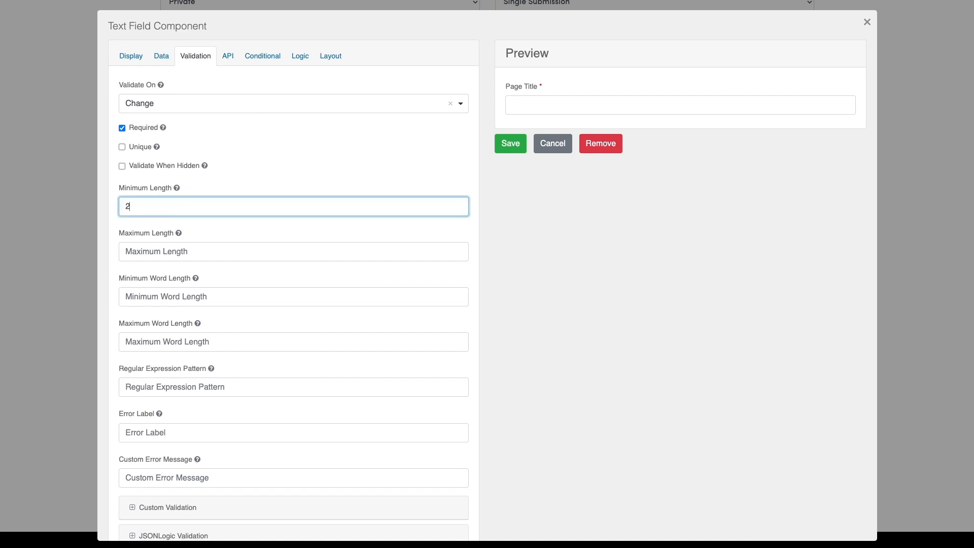
{"action": "left_click", "coordinate": [142, 245]}
{"action": "type", "text": "200"}
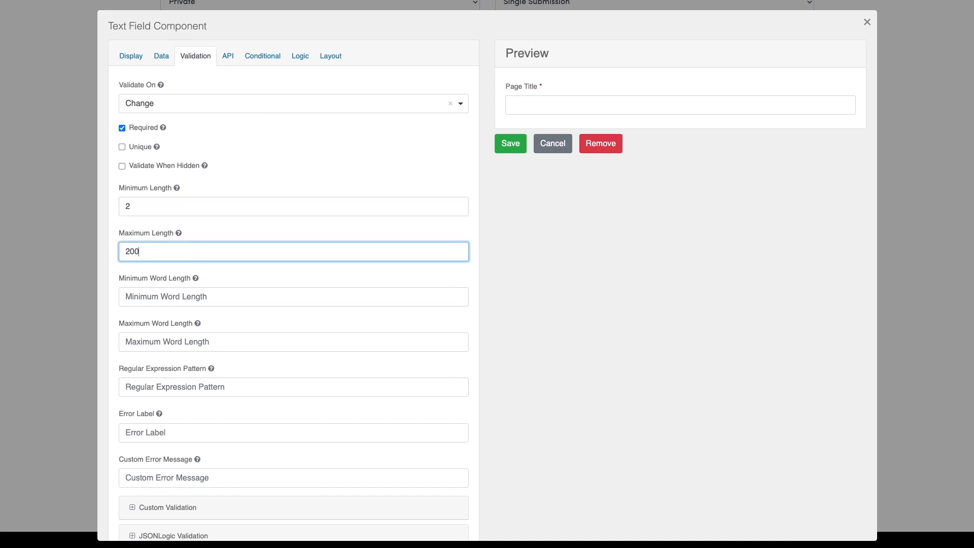
{"action": "scroll", "coordinate": [172, 243], "scroll_direction": "down", "scroll_amount": 1}
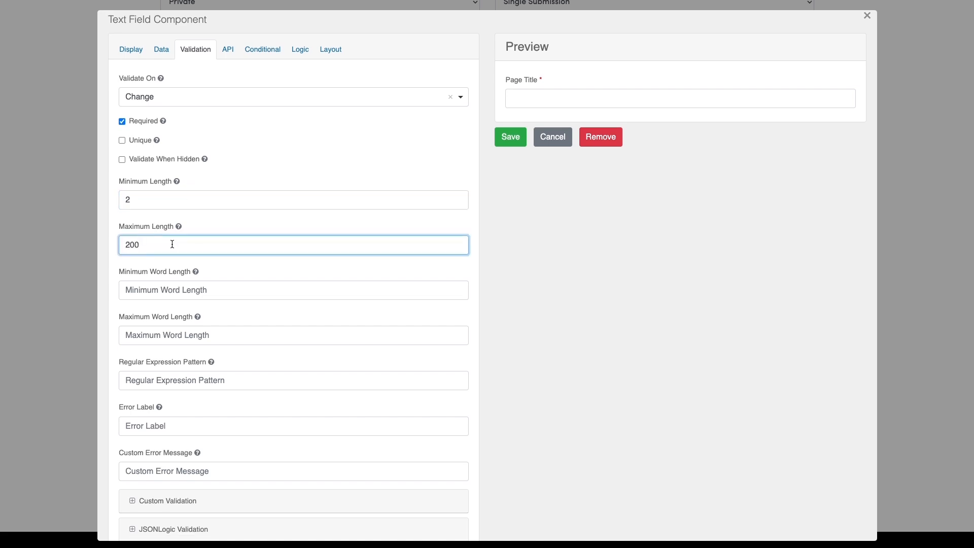
{"action": "left_click", "coordinate": [511, 137]}
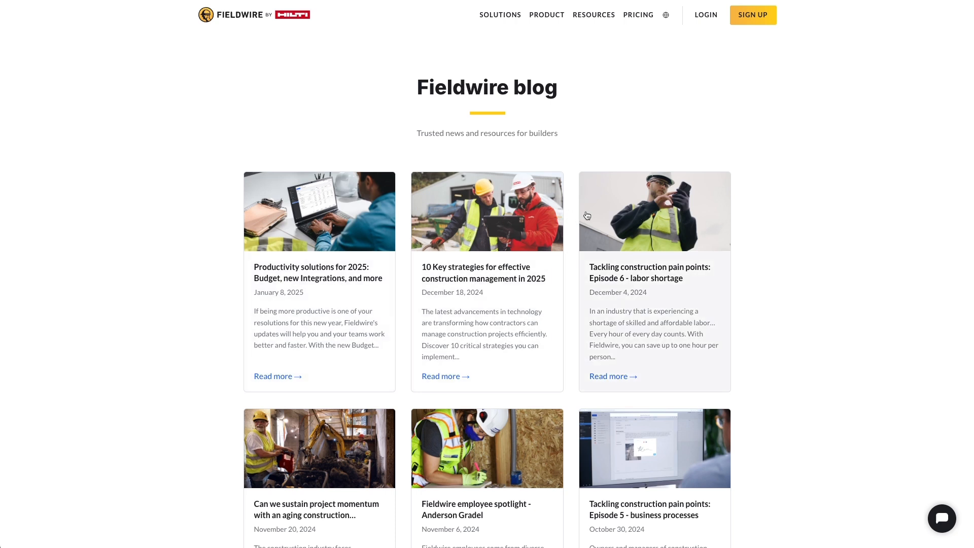
- Examine the grid of post cards on the Fieldwire blog home page
{"action": "scroll", "coordinate": [587, 216], "scroll_direction": "down", "scroll_amount": 1}
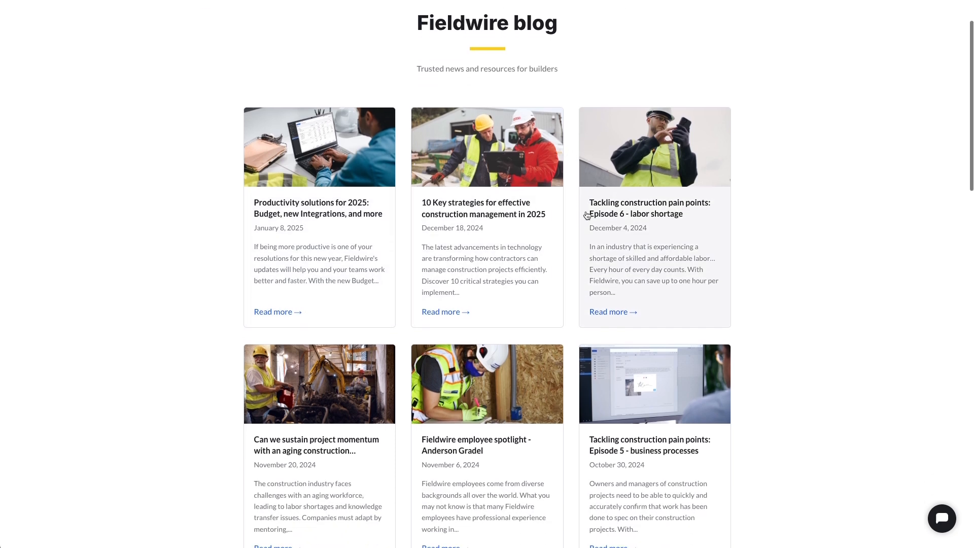
{"action": "scroll", "coordinate": [366, 385], "scroll_direction": "down", "scroll_amount": 2}
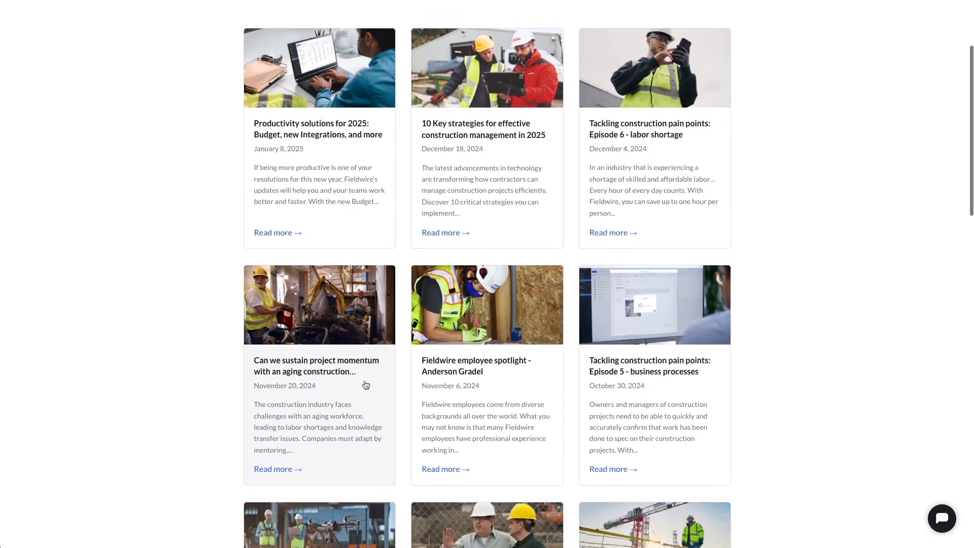
{"action": "scroll", "coordinate": [366, 385], "scroll_direction": "down", "scroll_amount": 1}
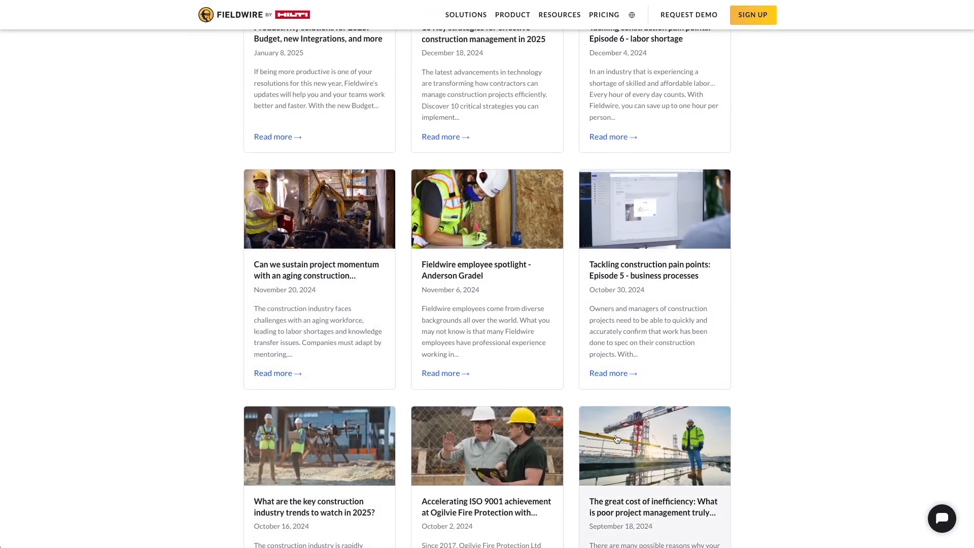
{"action": "scroll", "coordinate": [617, 439], "scroll_direction": "up", "scroll_amount": 5}
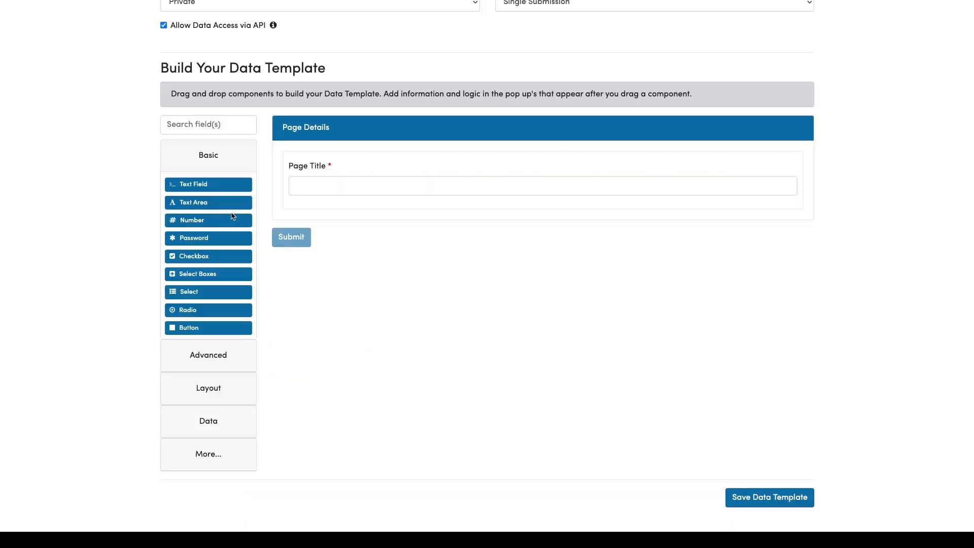
- Add a Number component below Page Title in the Page Details panel and label it "Max Blog Summaries on Page"
{"action": "left_click_drag", "start_coordinate": [233, 216], "coordinate": [401, 210]}
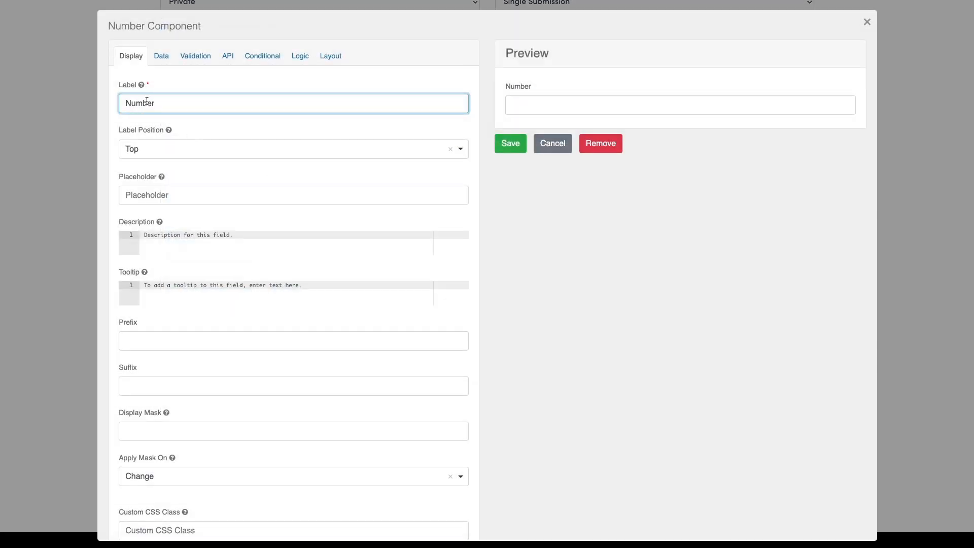
{"action": "double_click", "coordinate": [146, 102]}
{"action": "type", "text": "Max Blog Summaries "}
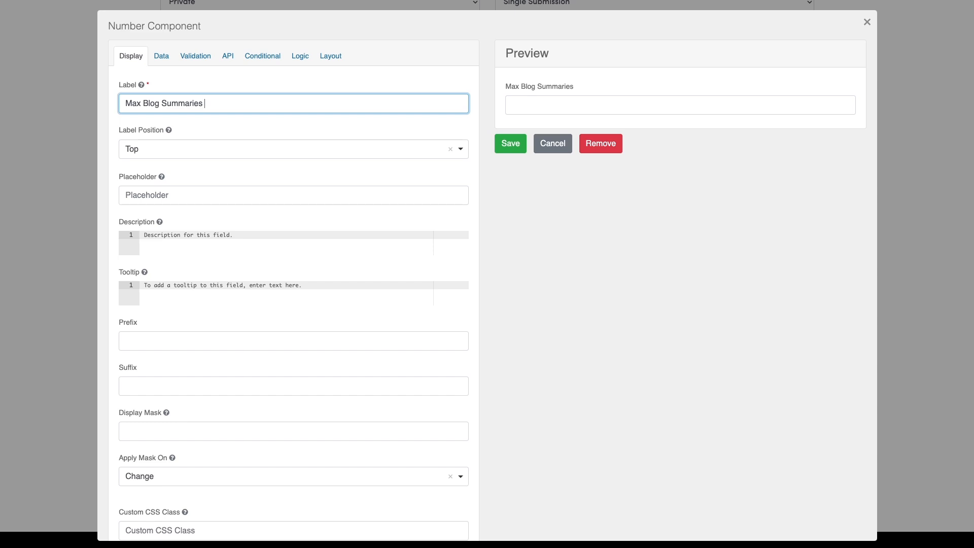
{"action": "type", "text": "on Page"}
- Make the Max Blog Summaries on Page field required with a minimum value of 3 and a maximum of 18, and save it
{"action": "left_click", "coordinate": [196, 57]}
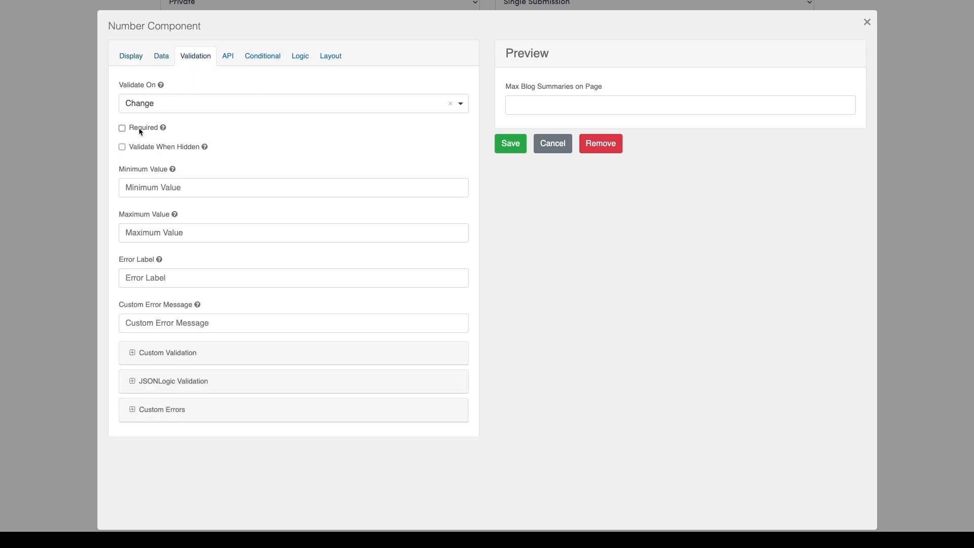
{"action": "left_click", "coordinate": [137, 128]}
{"action": "left_click", "coordinate": [132, 185]}
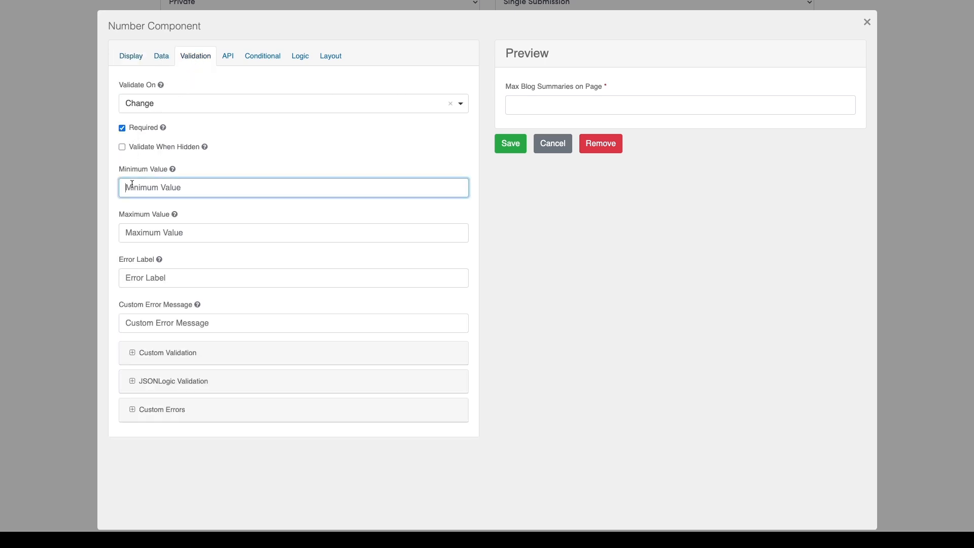
{"action": "type", "text": "3"}
{"action": "left_click", "coordinate": [132, 231]}
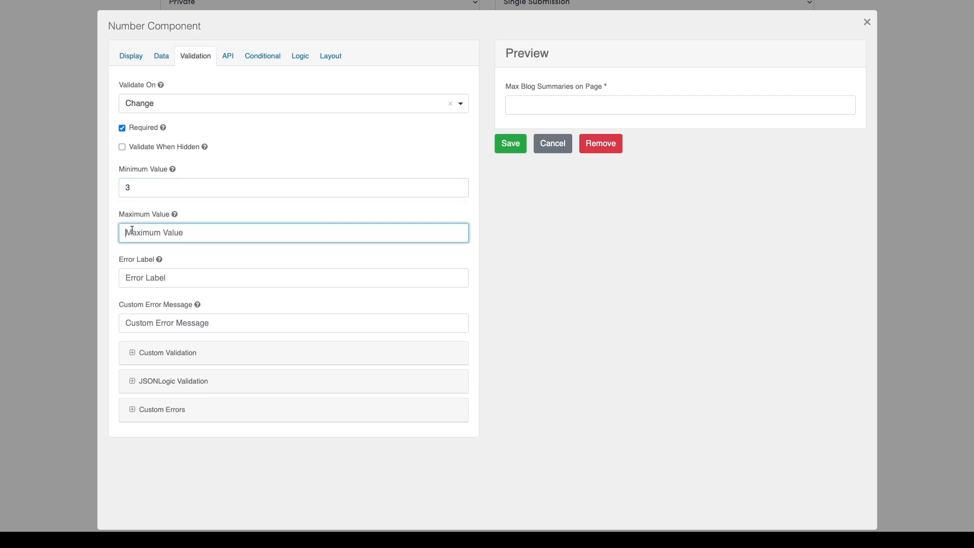
{"action": "type", "text": "18"}
{"action": "left_click", "coordinate": [507, 142]}
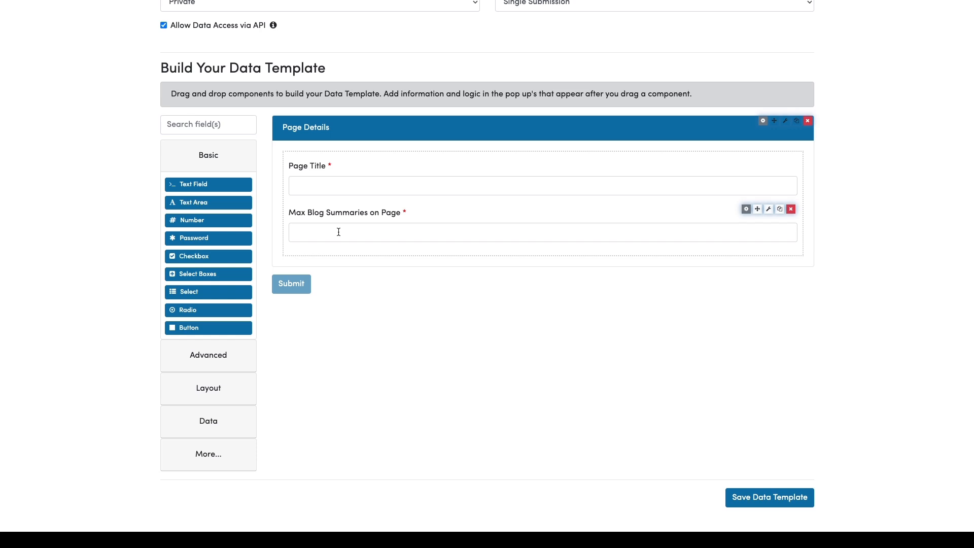
{"action": "scroll", "coordinate": [339, 232], "scroll_direction": "down", "scroll_amount": 1}
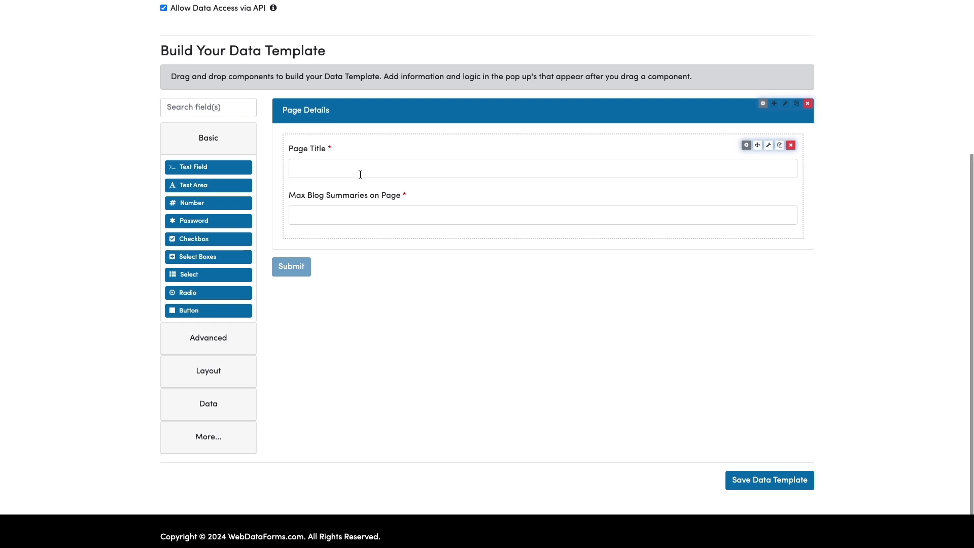
{"action": "scroll", "coordinate": [361, 174], "scroll_direction": "up", "scroll_amount": 1}
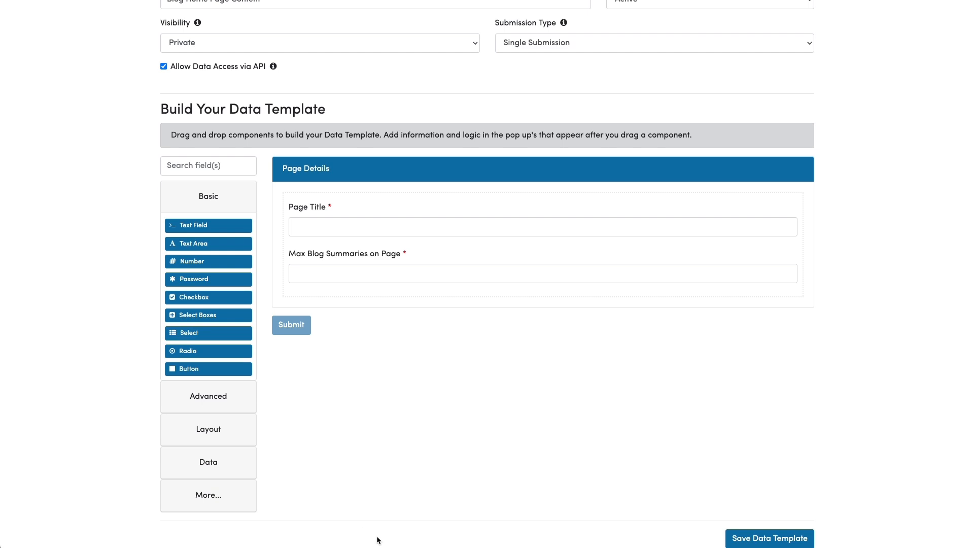
{"action": "left_click", "coordinate": [228, 396]}
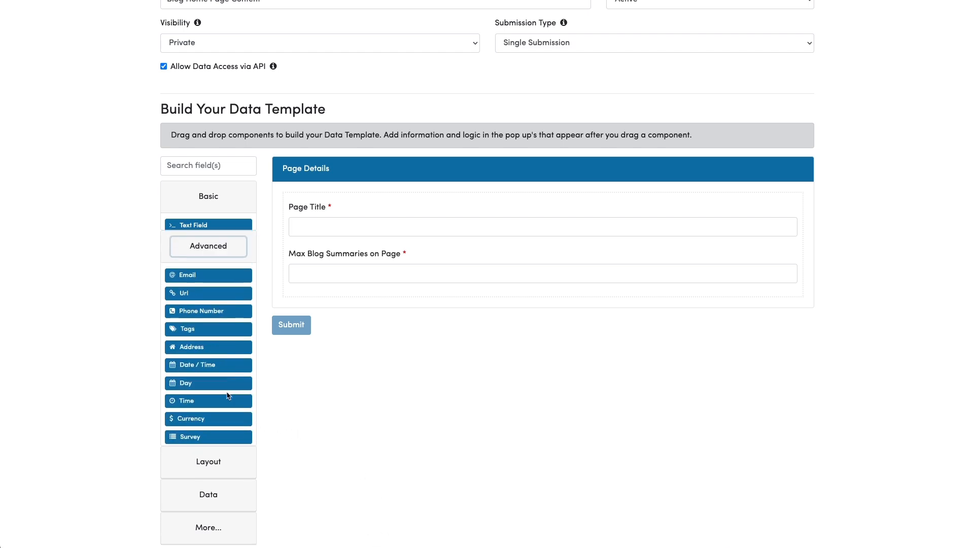
{"action": "left_click", "coordinate": [220, 493]}
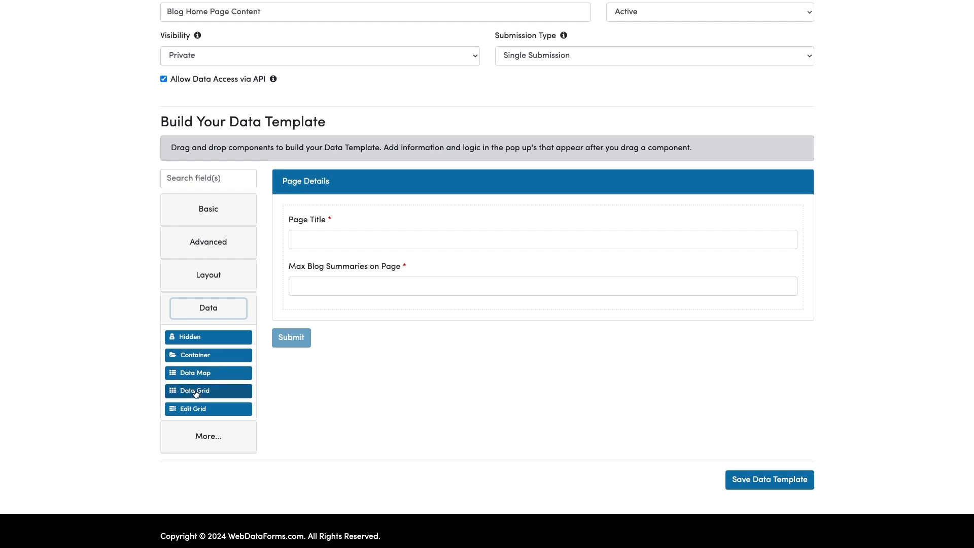
{"action": "mouse_move", "coordinate": [196, 394]}
{"action": "left_mouse_down"}
{"action": "mouse_move", "coordinate": [283, 388]}
{"action": "mouse_move", "coordinate": [322, 348]}
{"action": "mouse_move", "coordinate": [255, 390]}
{"action": "mouse_move", "coordinate": [196, 390]}
{"action": "left_mouse_up"}
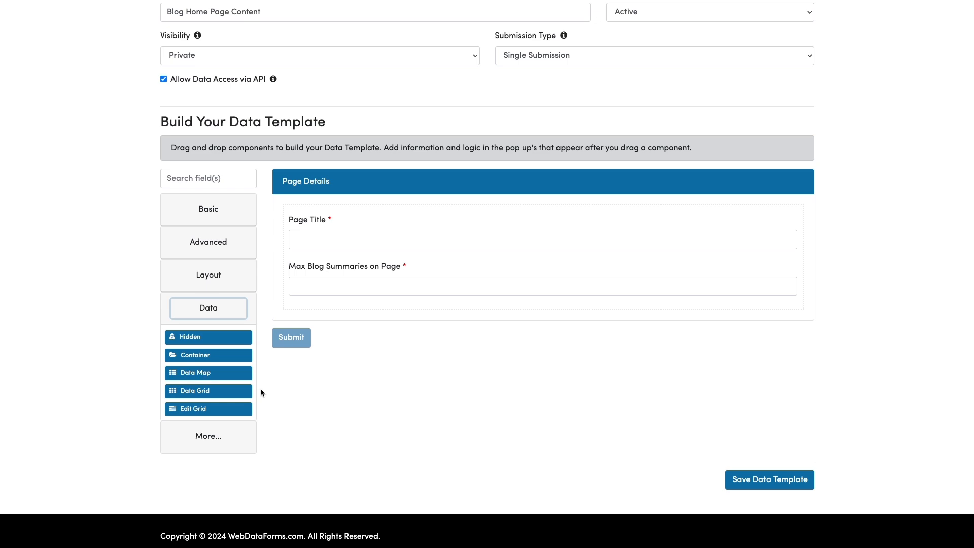
- Add a Panel component below the Page Details panel, title it "Blog Summaries" and save it
{"action": "left_click", "coordinate": [212, 276]}
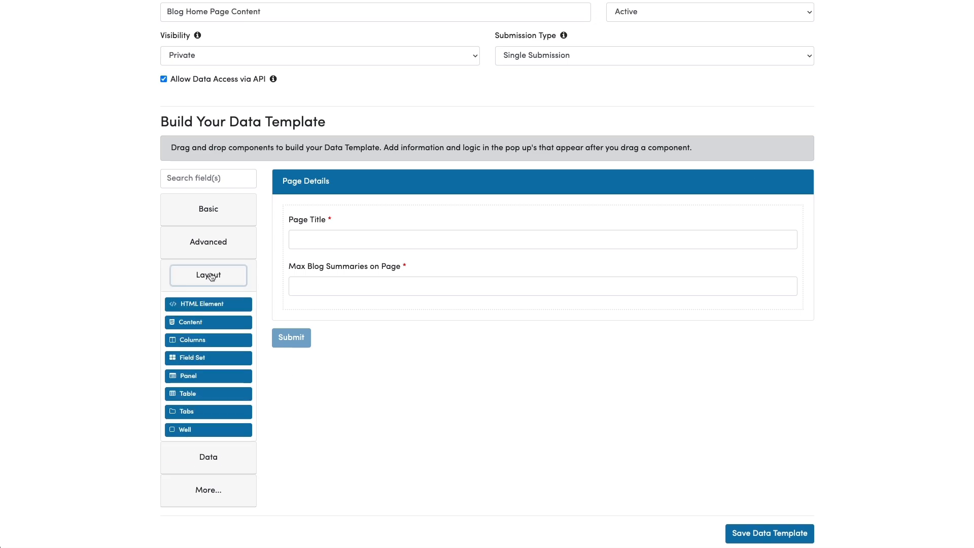
{"action": "left_click_drag", "start_coordinate": [200, 377], "coordinate": [366, 329]}
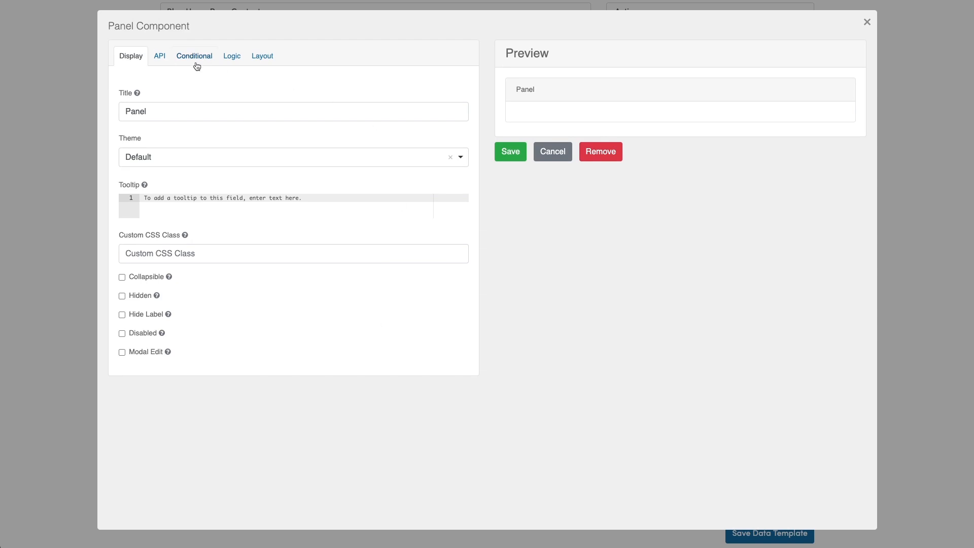
{"action": "left_click", "coordinate": [179, 112]}
{"action": "double_click", "coordinate": [179, 112]}
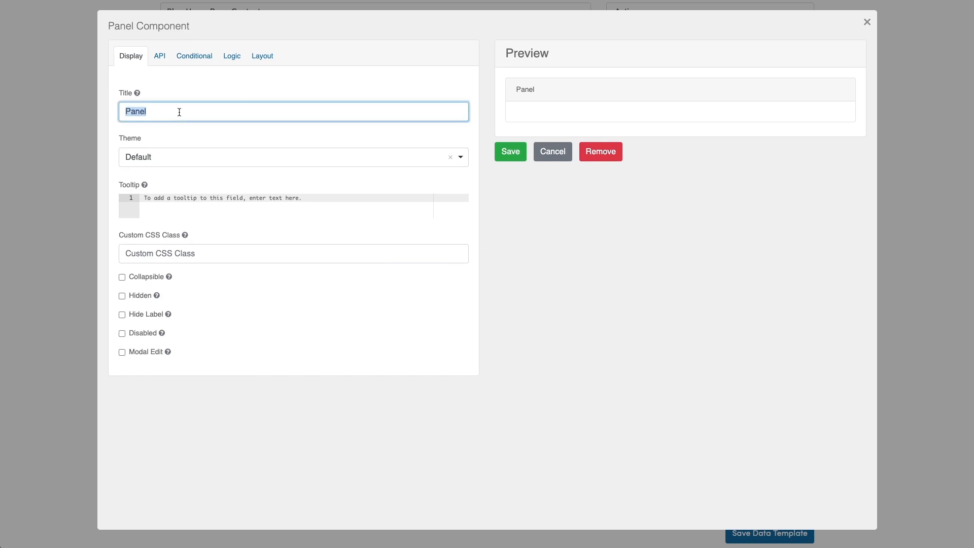
{"action": "type", "text": "Blog Summaries"}
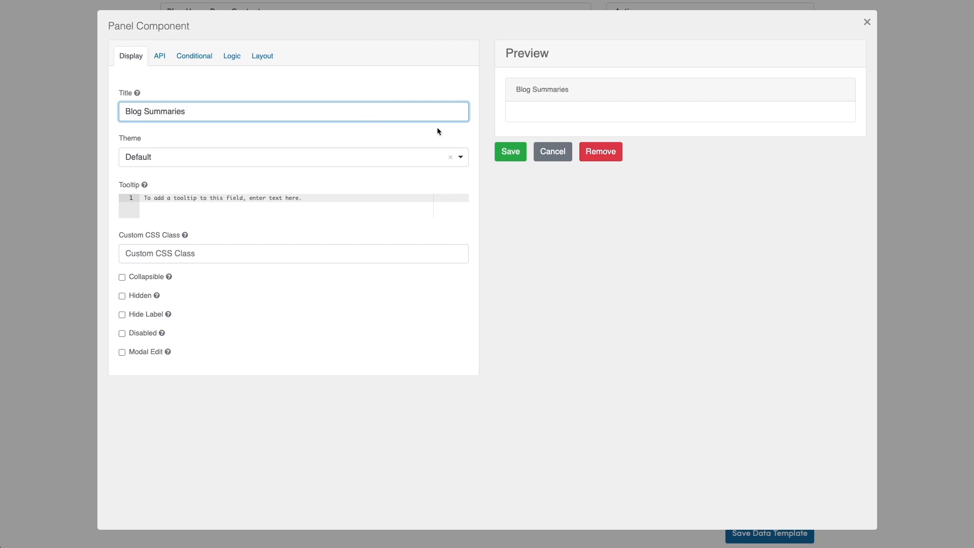
{"action": "left_click", "coordinate": [513, 153]}
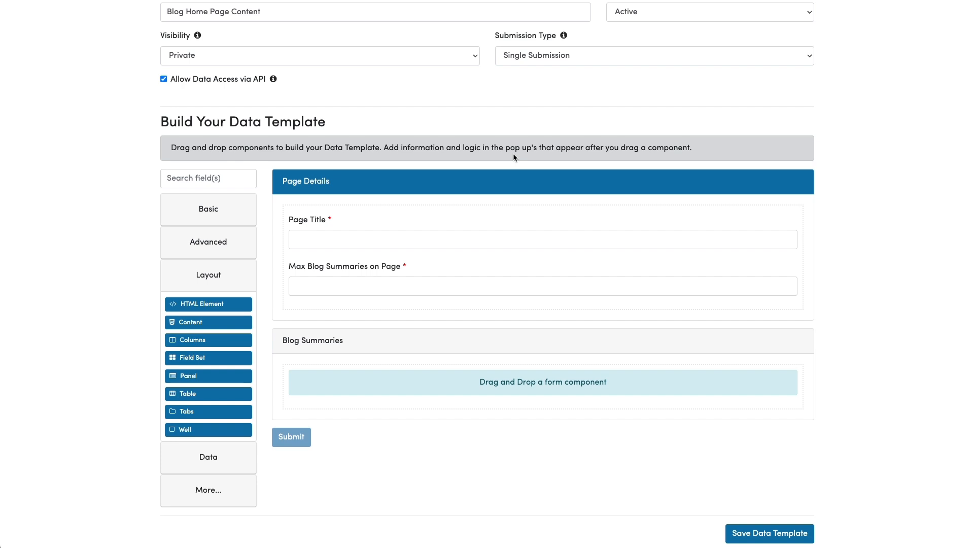
- Add an Edit Grid component inside the Blog Summaries panel, label it "Blog Summary" and save it
{"action": "scroll", "coordinate": [513, 154], "scroll_direction": "down", "scroll_amount": 1}
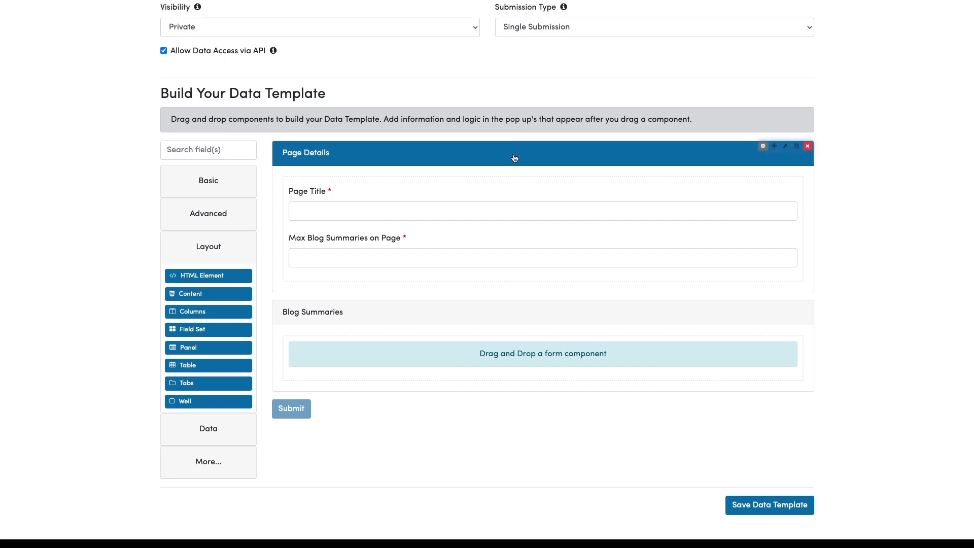
{"action": "left_click", "coordinate": [212, 431]}
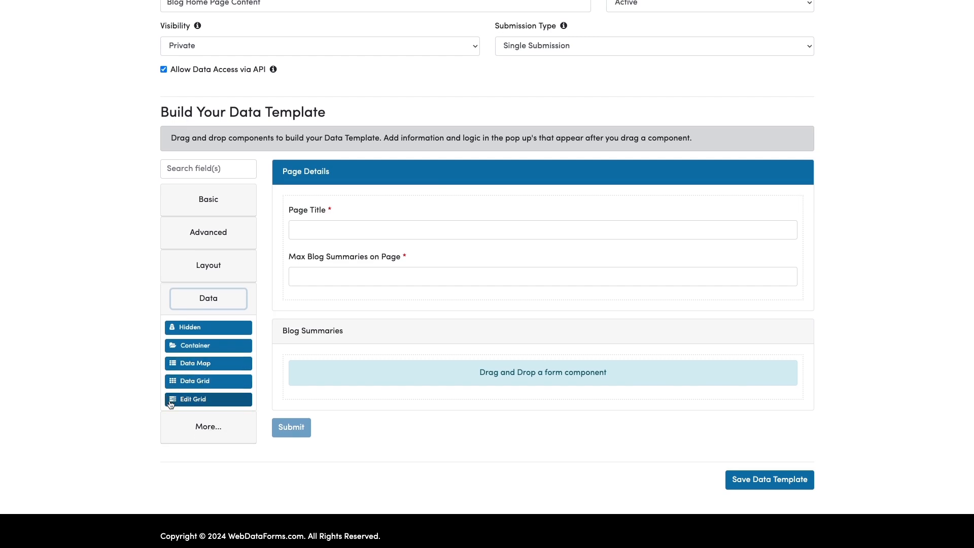
{"action": "left_click_drag", "start_coordinate": [171, 404], "coordinate": [324, 360]}
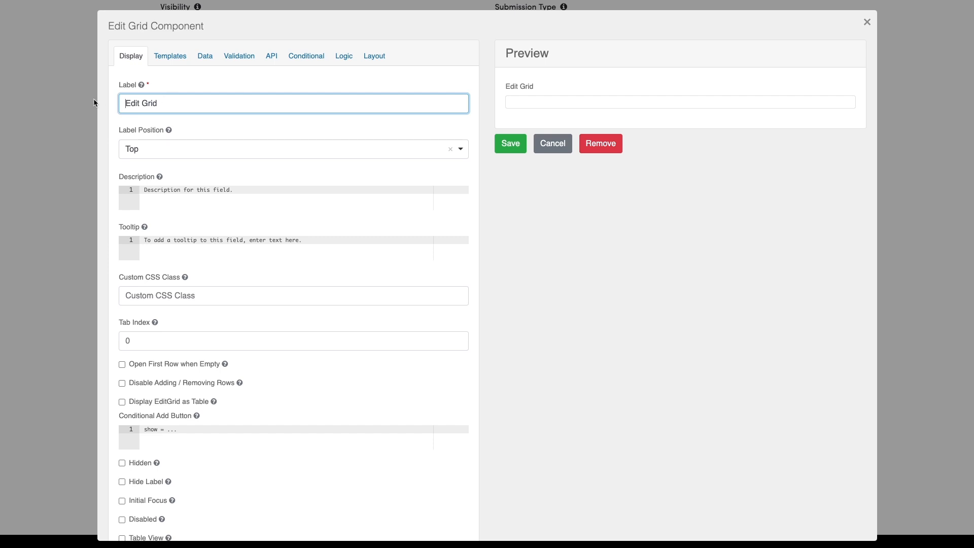
{"action": "triple_click", "coordinate": [172, 106]}
{"action": "type", "text": "Blog Summary"}
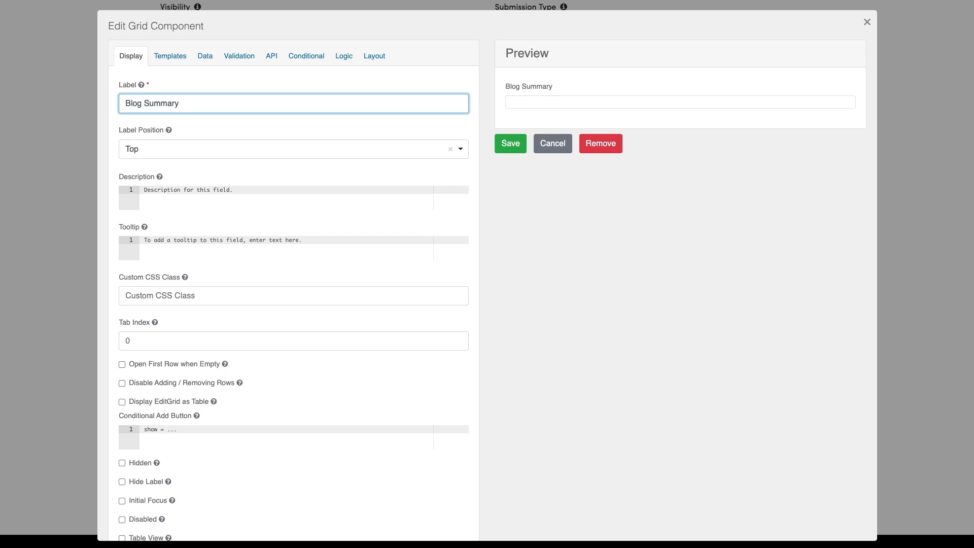
{"action": "left_click", "coordinate": [516, 147]}
- Enable Hide Label on the Blog Summary edit grid and save the component
{"action": "scroll", "coordinate": [512, 150], "scroll_direction": "down", "scroll_amount": 1}
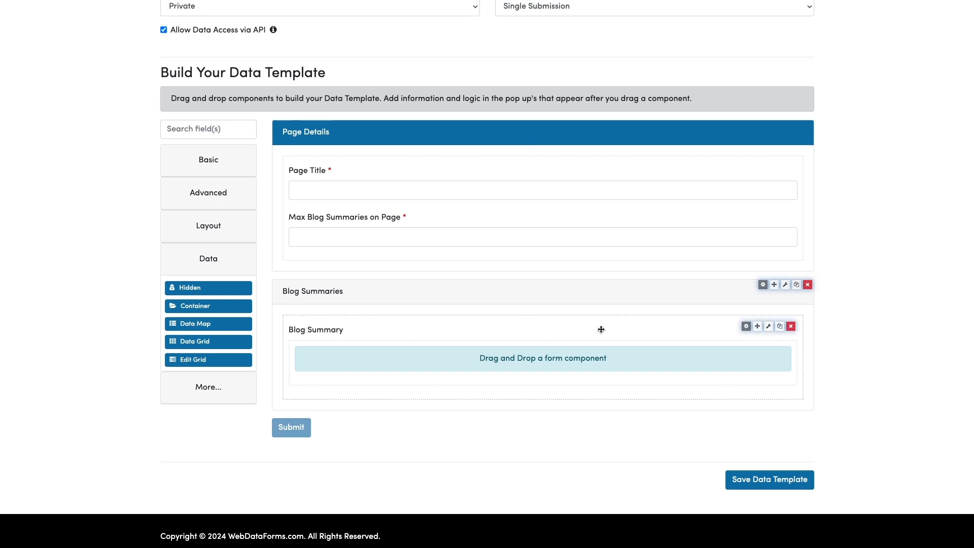
{"action": "left_click", "coordinate": [745, 326]}
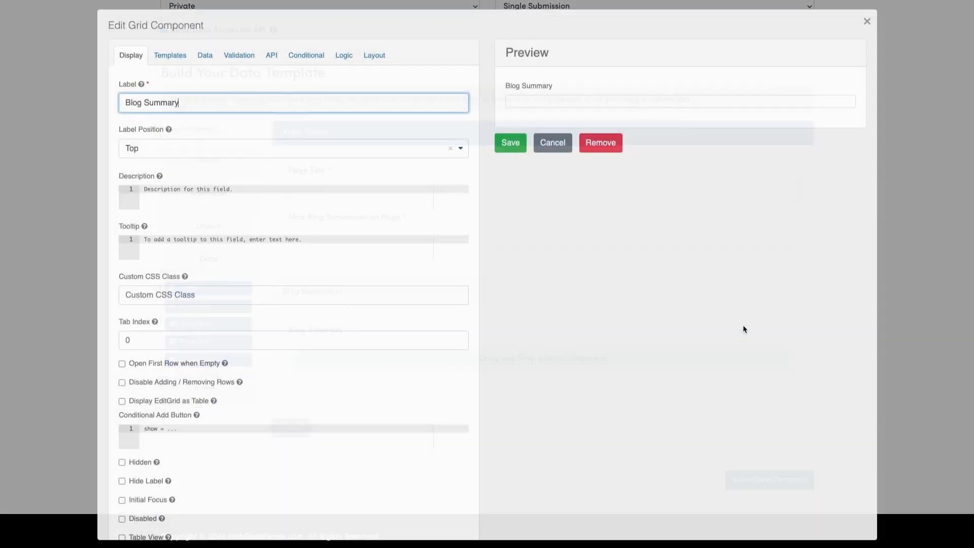
{"action": "scroll", "coordinate": [274, 218], "scroll_direction": "down", "scroll_amount": 1}
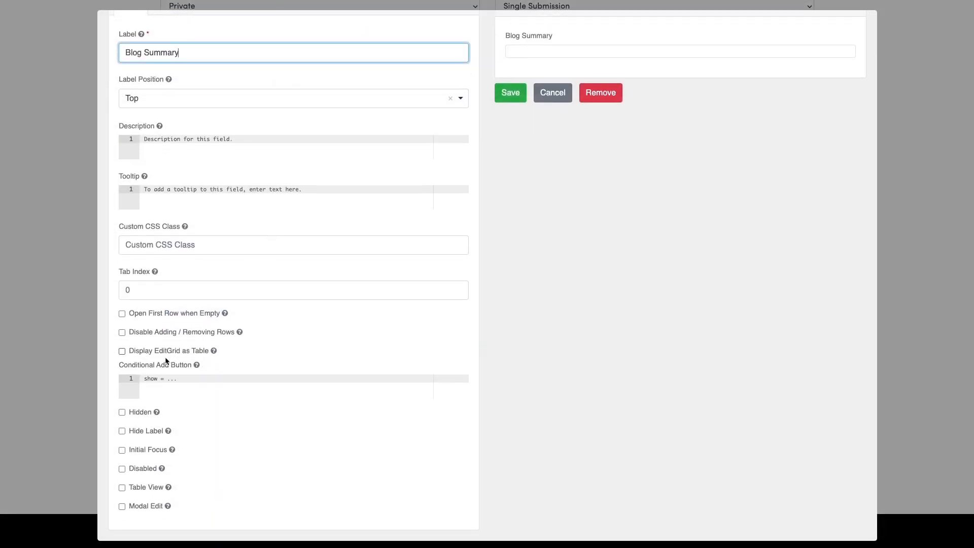
{"action": "left_click", "coordinate": [122, 431]}
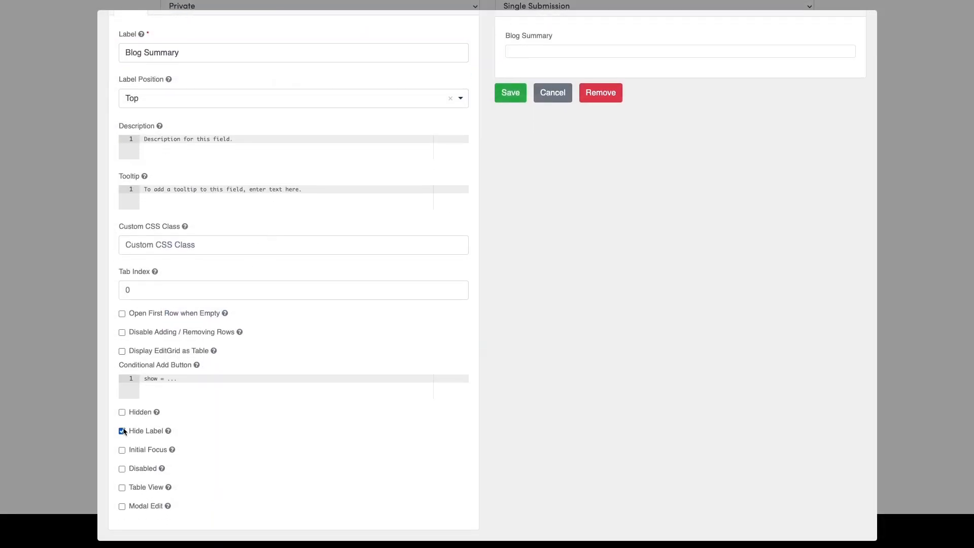
{"action": "left_click", "coordinate": [509, 95]}
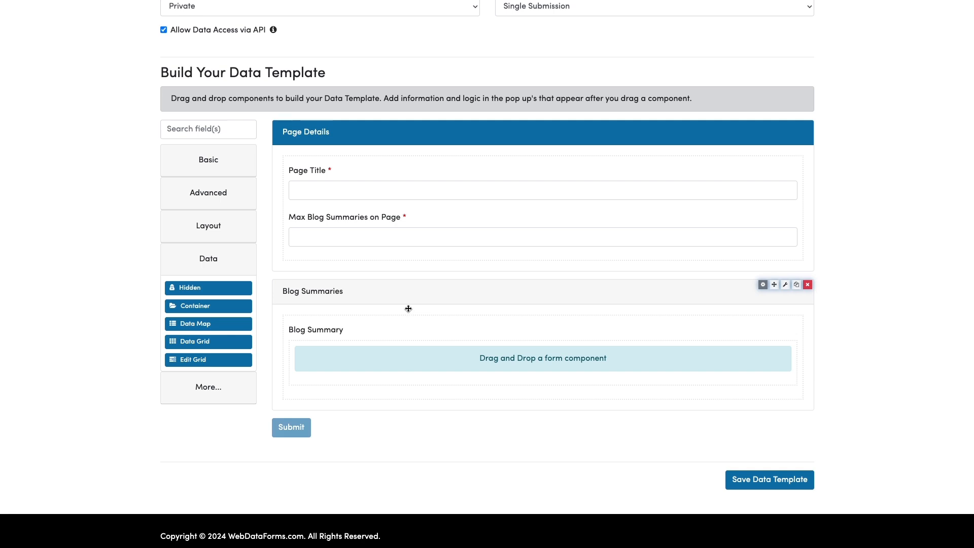
- Add a Text Field component inside the Blog Summary edit grid and label it "Title"
{"action": "mouse_move", "coordinate": [397, 332]}
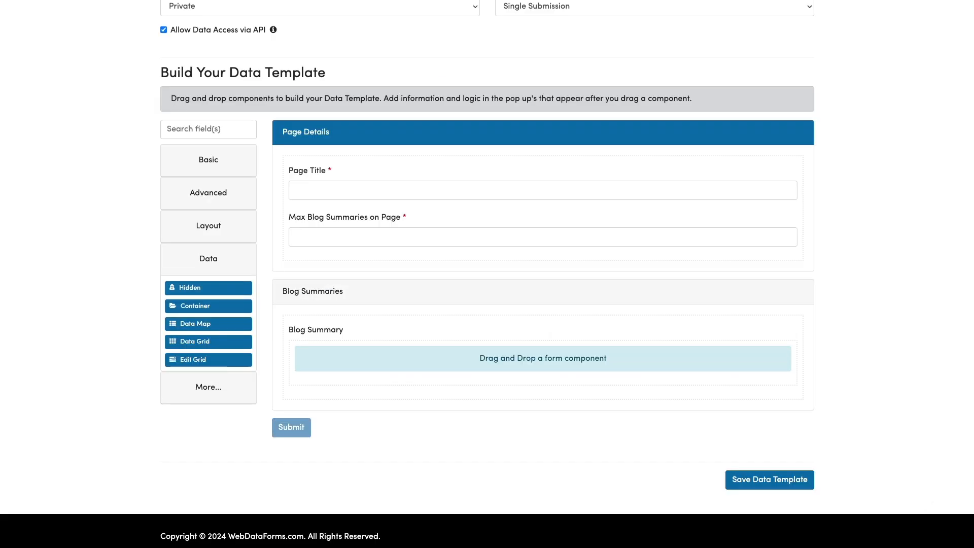
{"action": "left_click", "coordinate": [210, 164]}
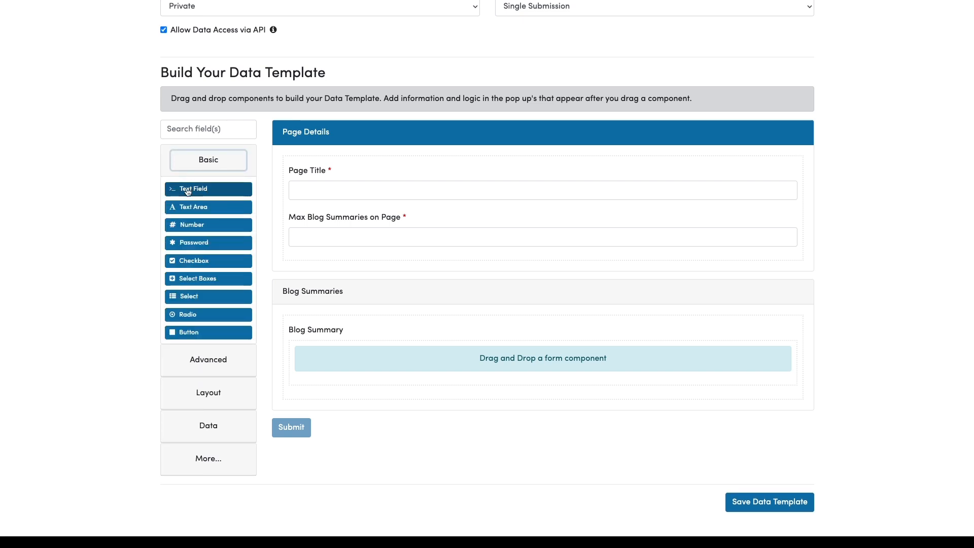
{"action": "left_click_drag", "start_coordinate": [187, 191], "coordinate": [349, 359]}
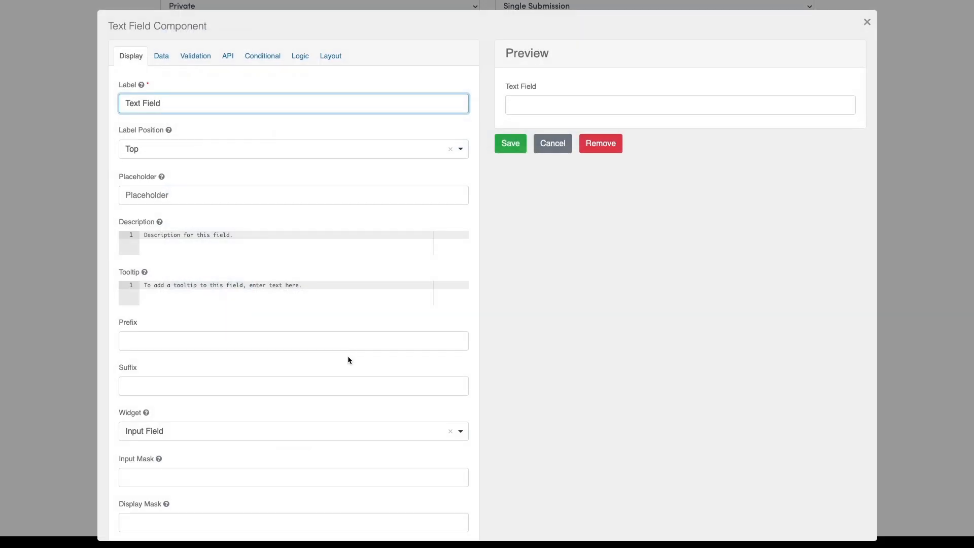
{"action": "triple_click", "coordinate": [176, 104]}
{"action": "type", "text": "Title"}
- Make the edit grid's Title field required with a minimum length of 2 and a maximum length of 200, and save it
{"action": "left_click", "coordinate": [184, 59]}
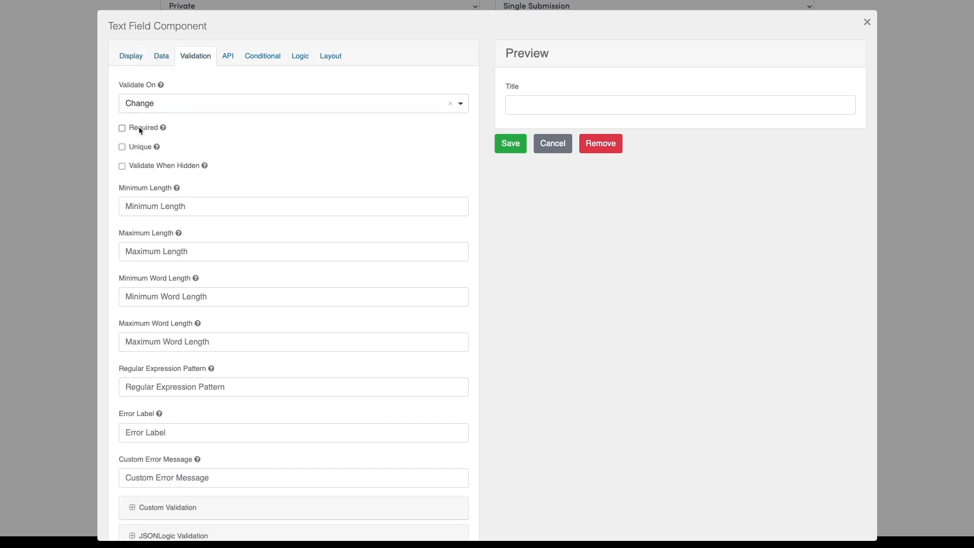
{"action": "left_click", "coordinate": [140, 130]}
{"action": "left_click", "coordinate": [152, 207]}
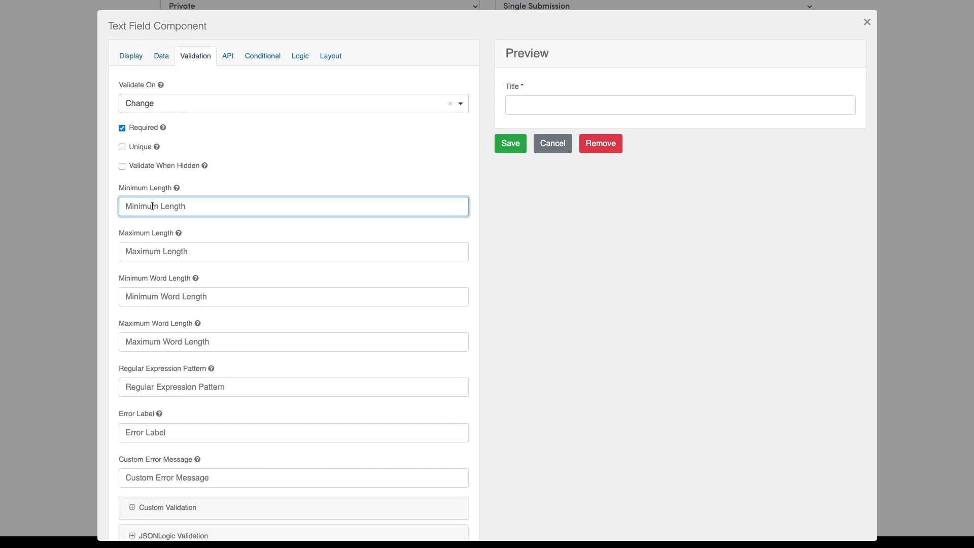
{"action": "type", "text": "2"}
{"action": "left_click", "coordinate": [142, 250]}
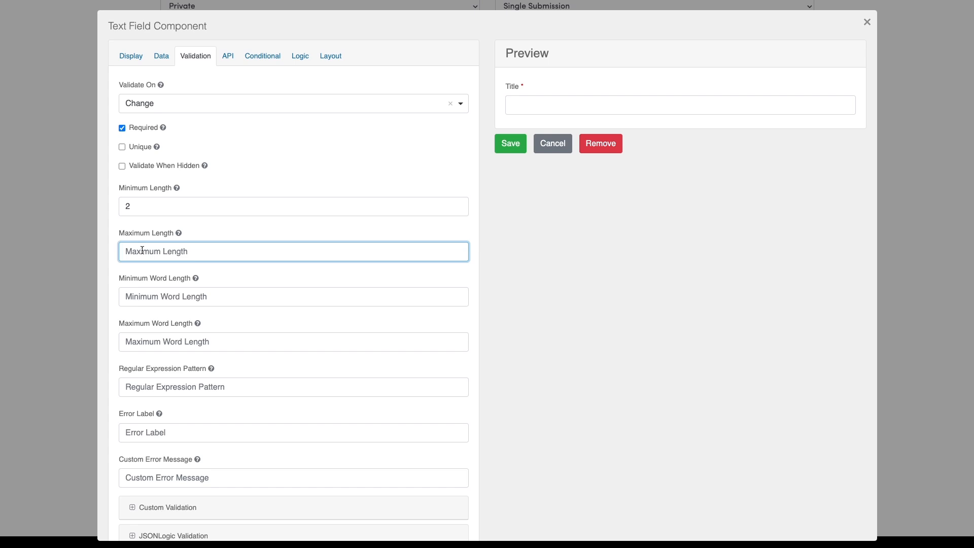
{"action": "type", "text": "200"}
{"action": "left_click", "coordinate": [503, 145]}
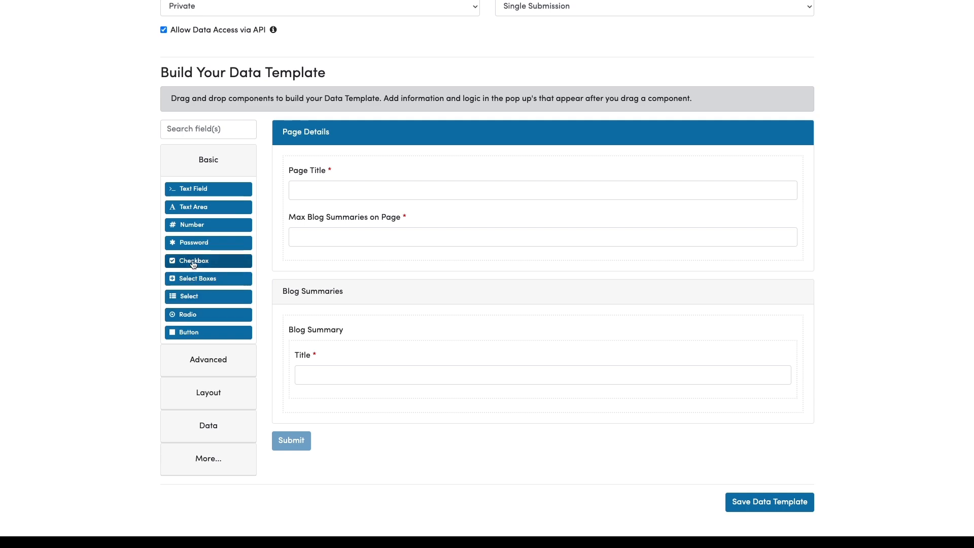
- Add a Checkbox component below Title in the Blog Summary edit grid and label it "Show on Page?"
{"action": "left_click_drag", "start_coordinate": [206, 261], "coordinate": [330, 401]}
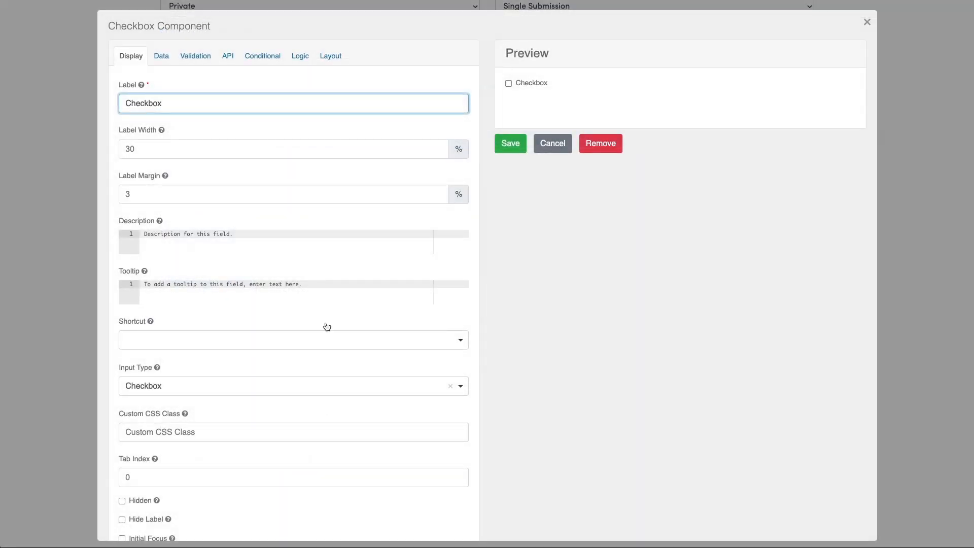
{"action": "double_click", "coordinate": [150, 105]}
{"action": "type", "text": "Show on Page?"}
{"action": "scroll", "coordinate": [192, 63], "scroll_direction": "down", "scroll_amount": 3}
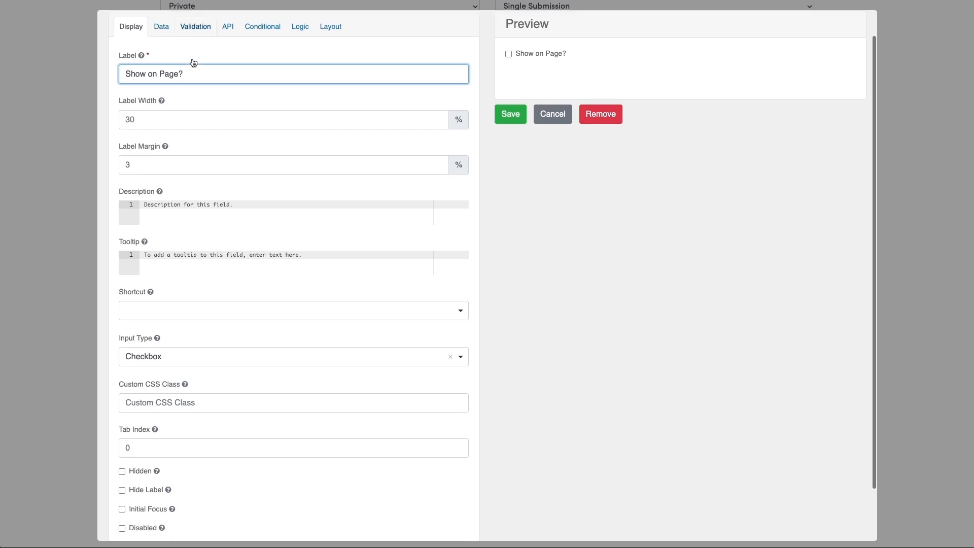
{"action": "scroll", "coordinate": [192, 60], "scroll_direction": "down", "scroll_amount": 1}
{"action": "scroll", "coordinate": [191, 59], "scroll_direction": "up", "scroll_amount": 4}
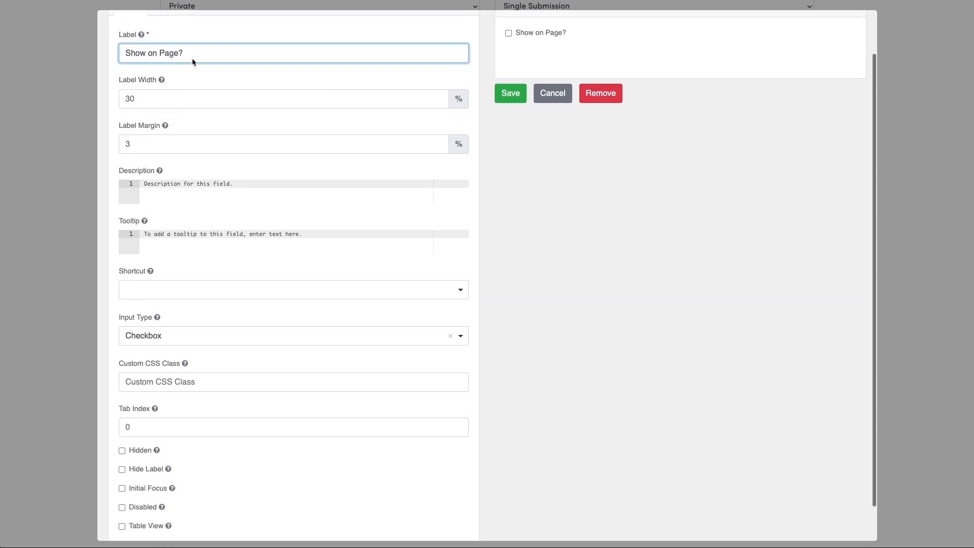
- Make the "Show on Page?" checkbox ticked by default and save the component
{"action": "left_click", "coordinate": [171, 58]}
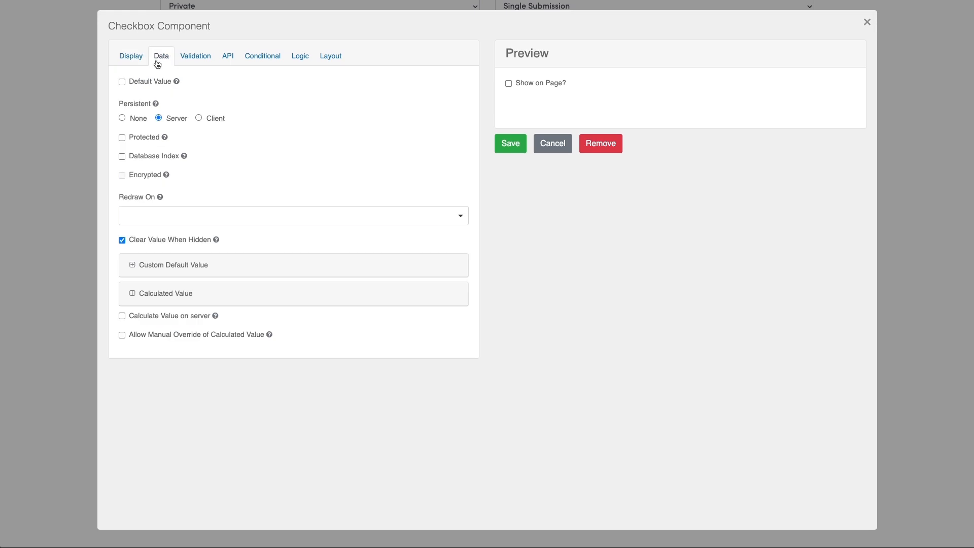
{"action": "left_click", "coordinate": [122, 83]}
{"action": "left_click", "coordinate": [511, 144]}
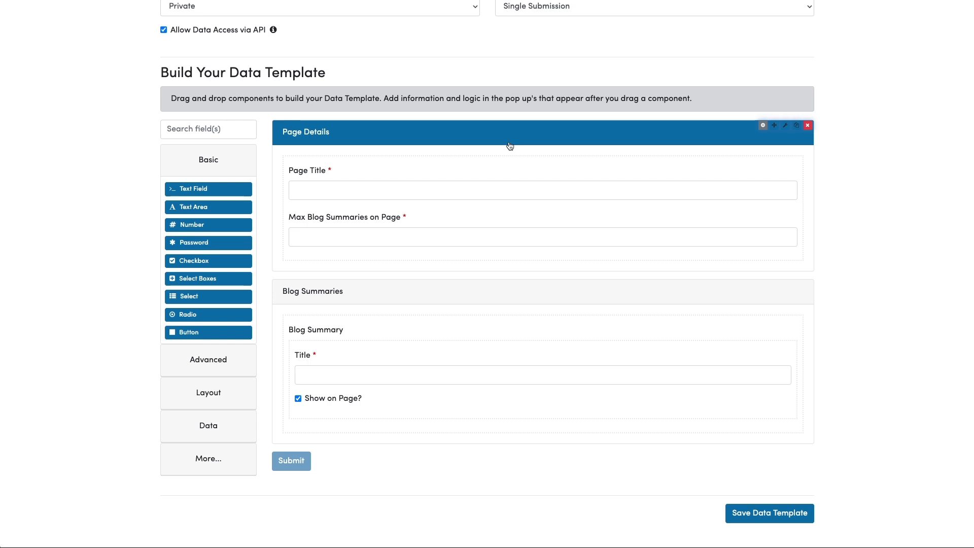
- Add a Number component below the "Show on Page?" checkbox in the edit grid and label it "Rank"
{"action": "scroll", "coordinate": [510, 146], "scroll_direction": "down", "scroll_amount": 1}
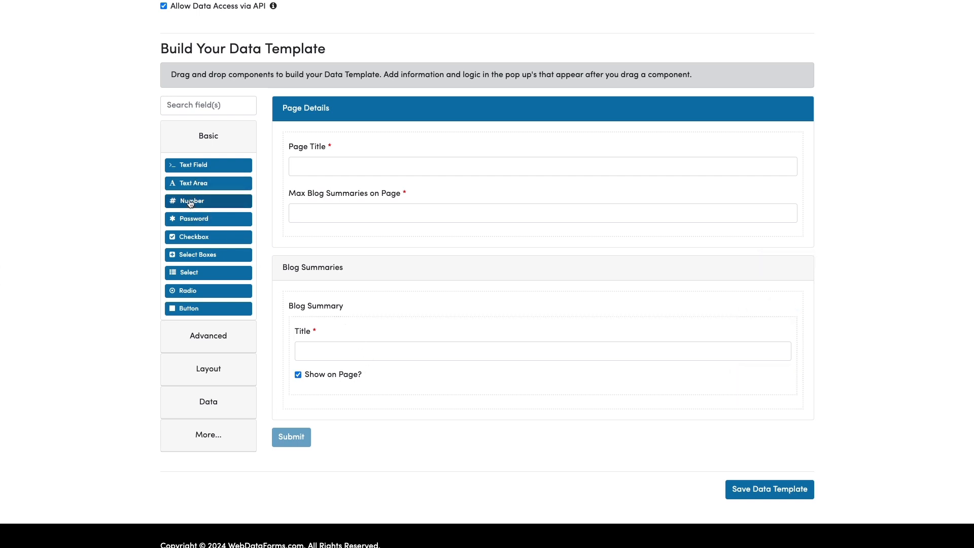
{"action": "left_click_drag", "start_coordinate": [190, 202], "coordinate": [337, 397]}
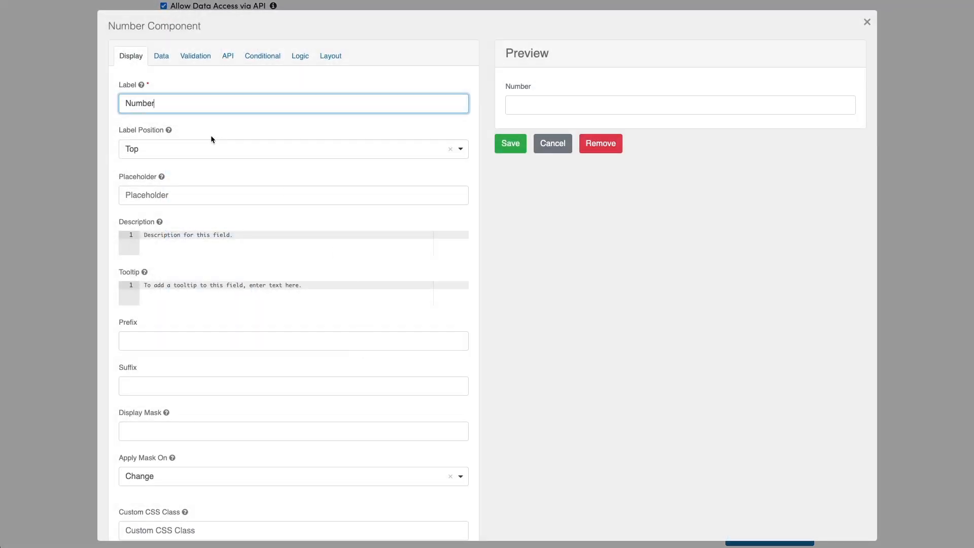
{"action": "double_click", "coordinate": [177, 103]}
{"action": "type", "text": "Rank"}
- Make the Rank field required with a minimum value of 1 and a maximum value of 18, and save it
{"action": "left_click", "coordinate": [190, 59]}
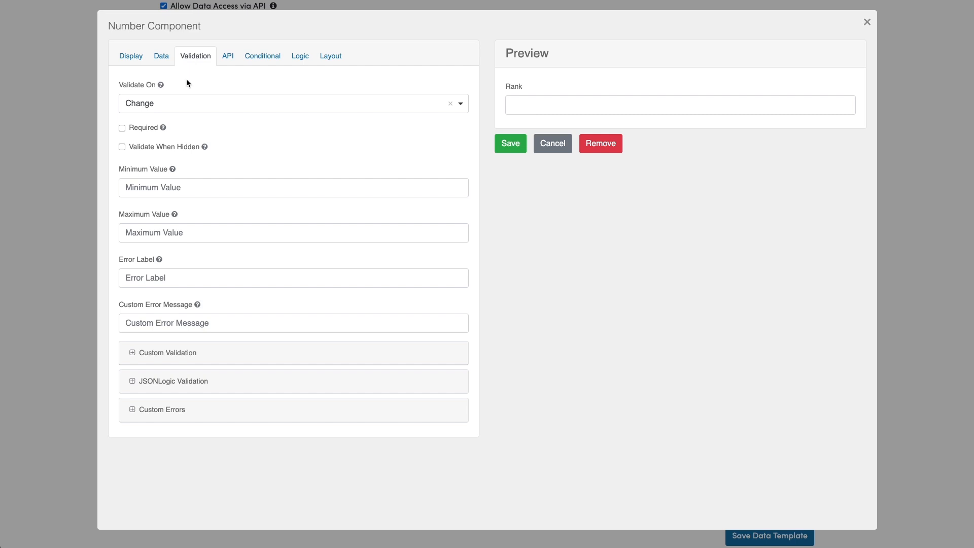
{"action": "left_click", "coordinate": [141, 129]}
{"action": "left_click", "coordinate": [147, 190]}
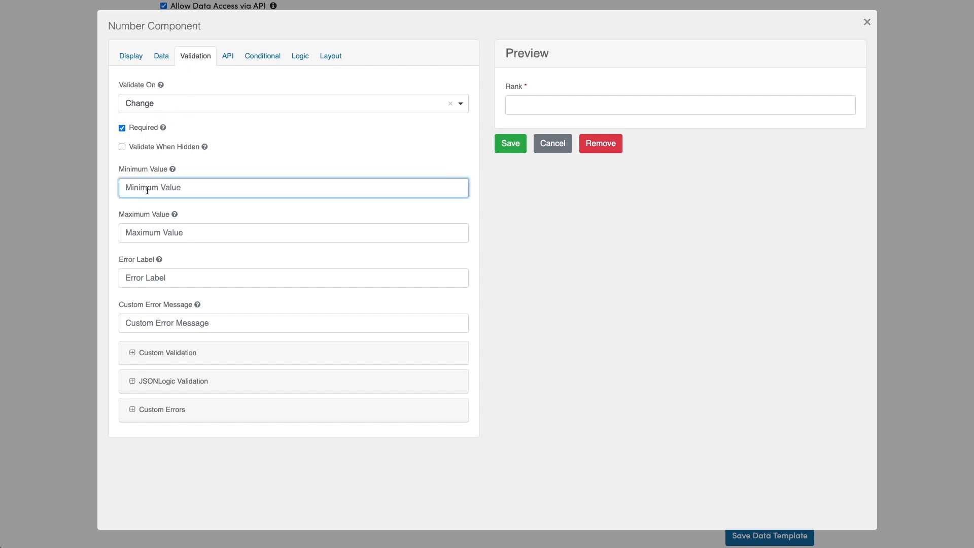
{"action": "type", "text": "1"}
{"action": "left_click", "coordinate": [142, 230]}
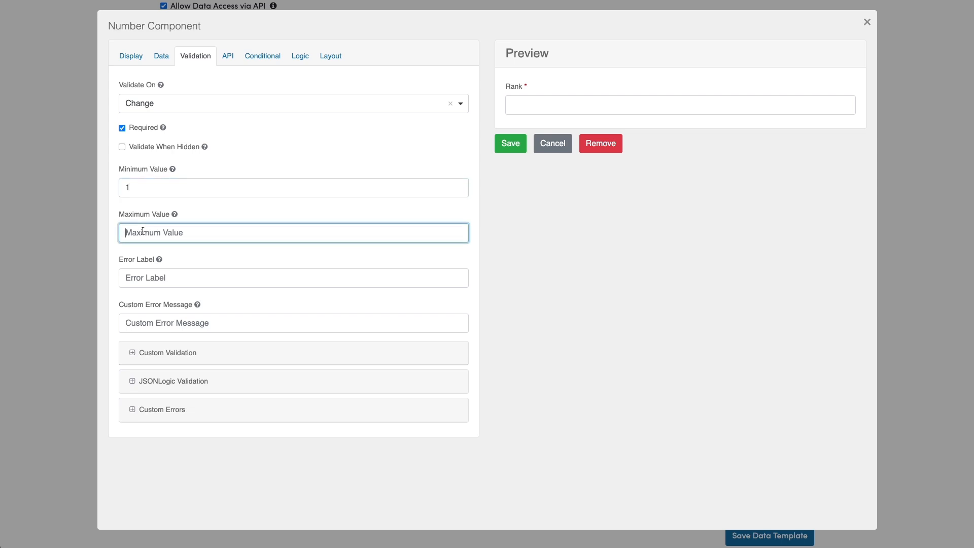
{"action": "type", "text": "18"}
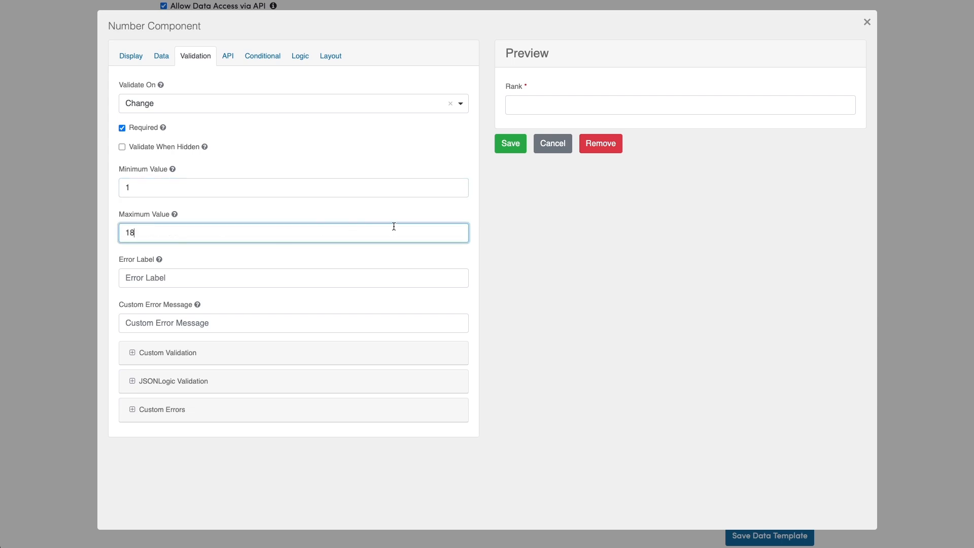
{"action": "left_click", "coordinate": [508, 148]}
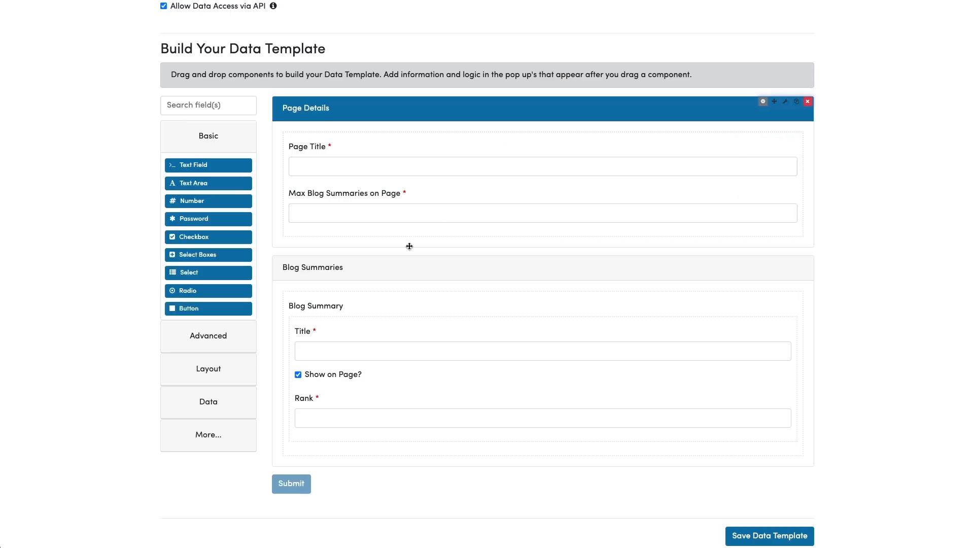
- Add a Day component below Rank in the Blog Summary edit grid and label it "Date"
{"action": "scroll", "coordinate": [396, 261], "scroll_direction": "down", "scroll_amount": 1}
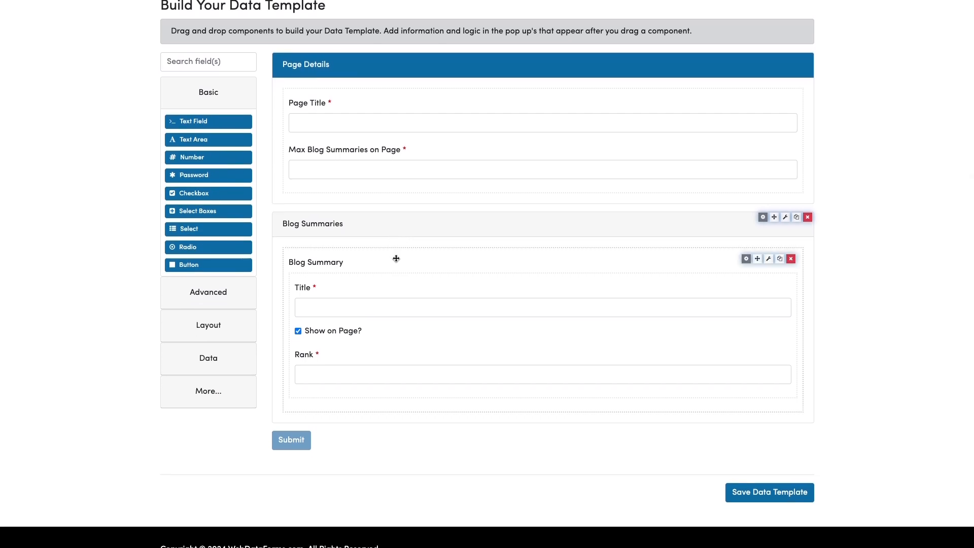
{"action": "left_click", "coordinate": [194, 285]}
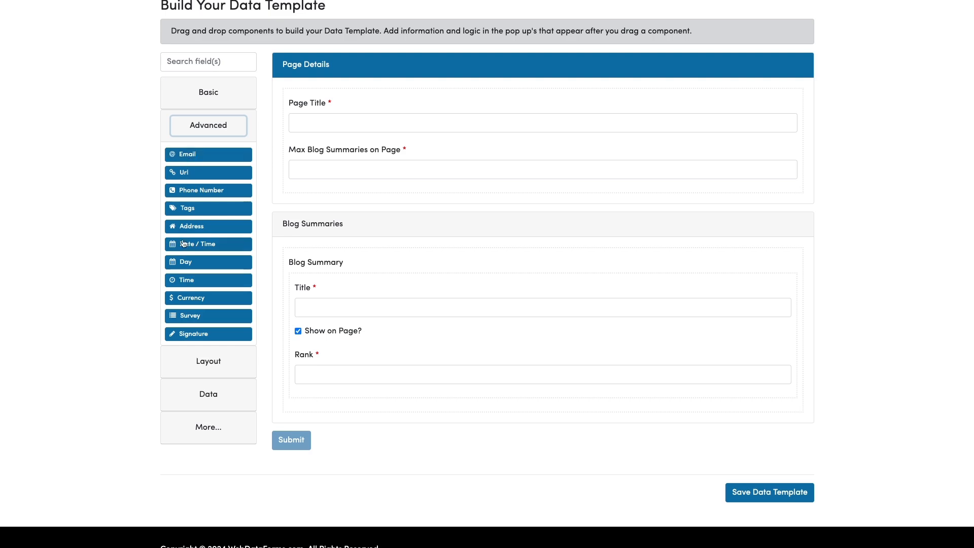
{"action": "left_click_drag", "start_coordinate": [183, 261], "coordinate": [307, 399]}
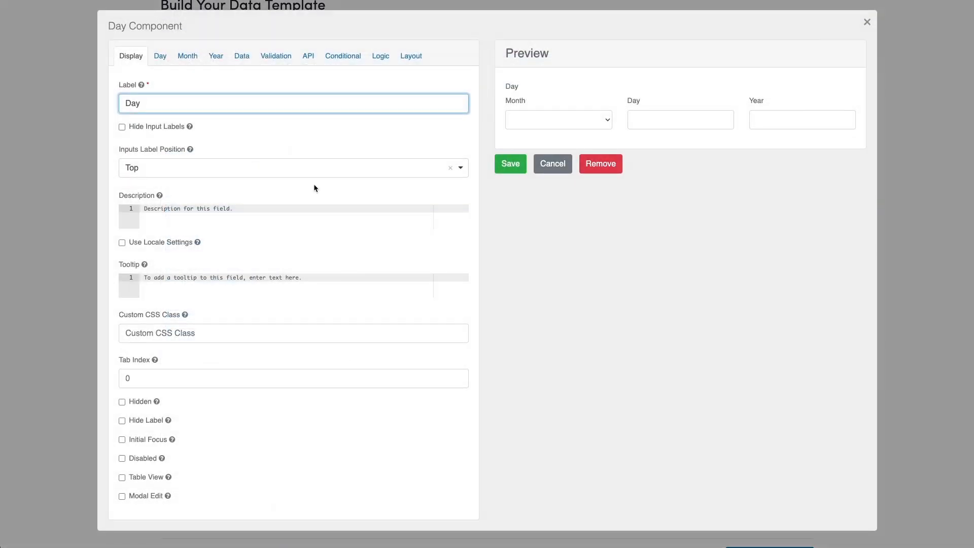
{"action": "double_click", "coordinate": [169, 110]}
{"action": "type", "text": "Date"}
- Require the day, month and year in the Date component and save it
{"action": "left_click", "coordinate": [265, 57]}
{"action": "left_click", "coordinate": [128, 128]}
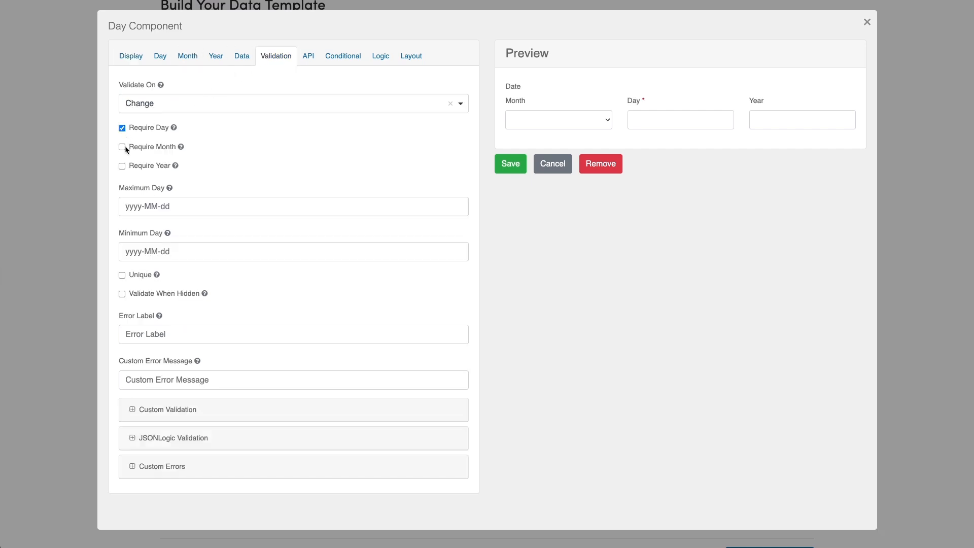
{"action": "left_click", "coordinate": [124, 147]}
{"action": "left_click", "coordinate": [123, 167]}
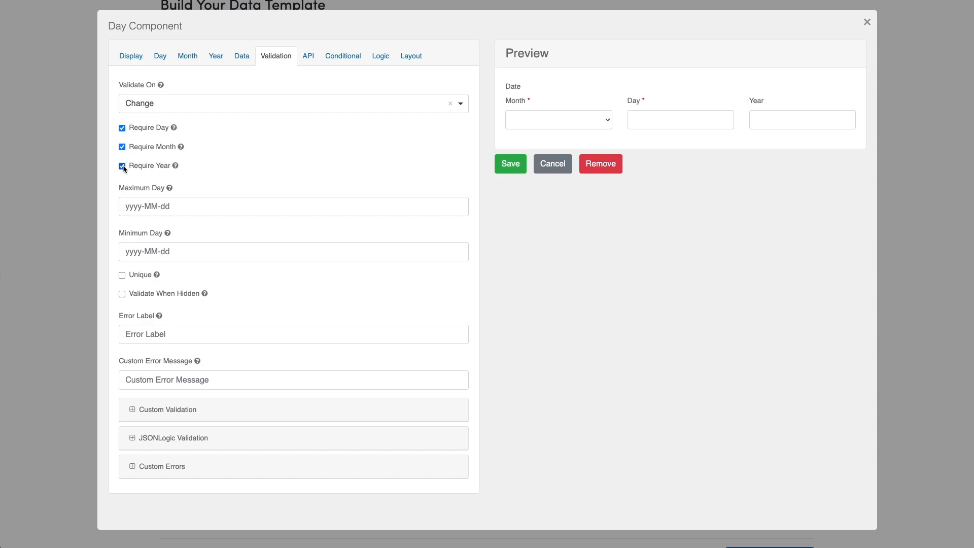
{"action": "left_click", "coordinate": [514, 166]}
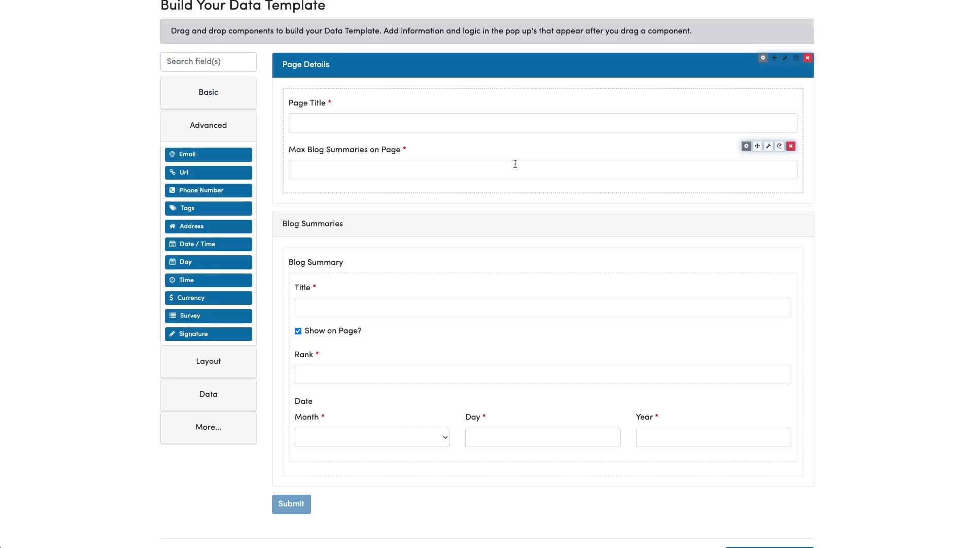
- Add a Tags component below the Blog Summary edit grid in the Blog Summaries panel and save it
{"action": "scroll", "coordinate": [464, 275], "scroll_direction": "down", "scroll_amount": 2}
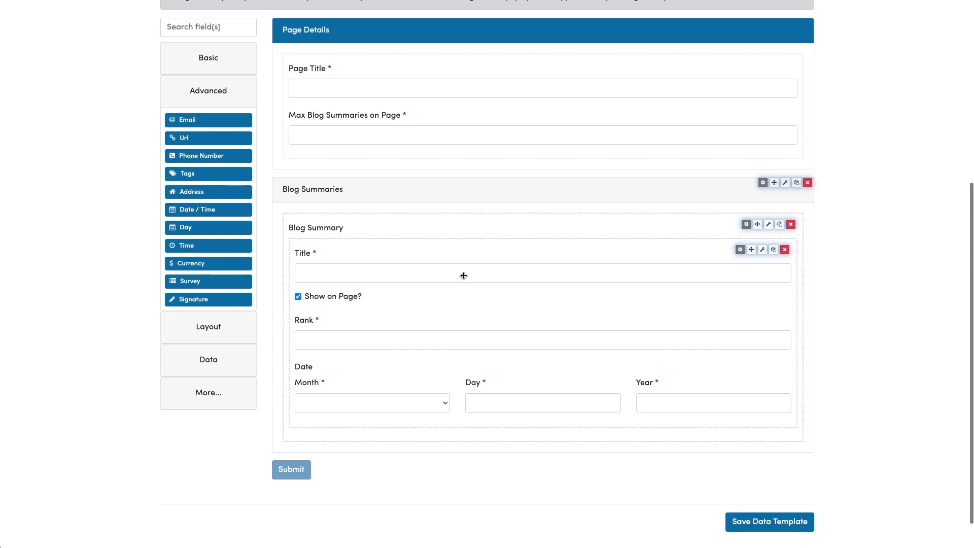
{"action": "scroll", "coordinate": [463, 276], "scroll_direction": "down", "scroll_amount": 1}
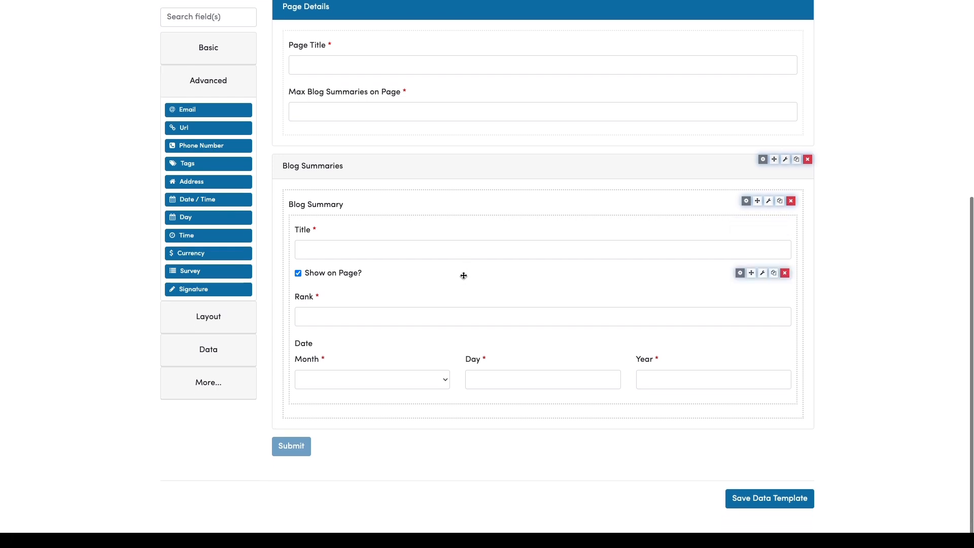
{"action": "scroll", "coordinate": [463, 276], "scroll_direction": "down", "scroll_amount": 1}
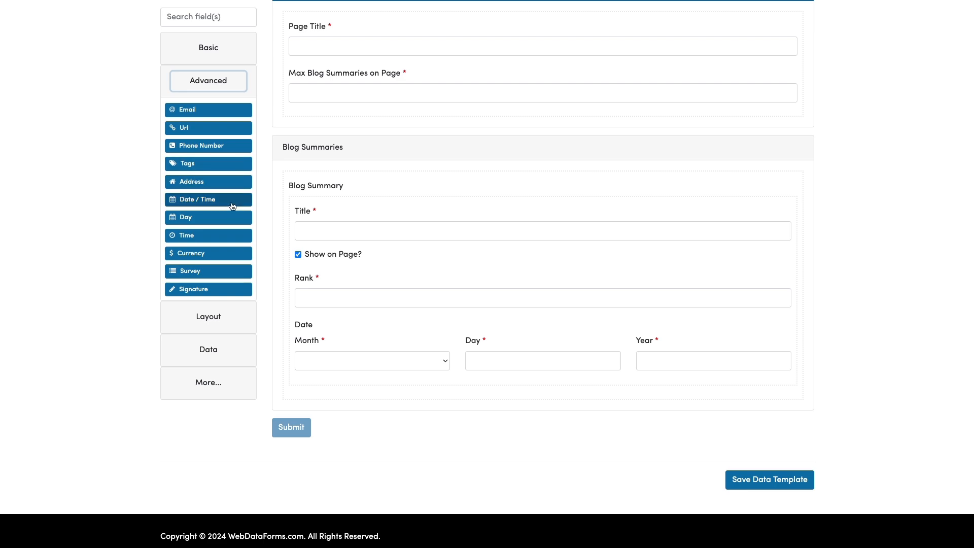
{"action": "left_click_drag", "start_coordinate": [189, 164], "coordinate": [326, 403]}
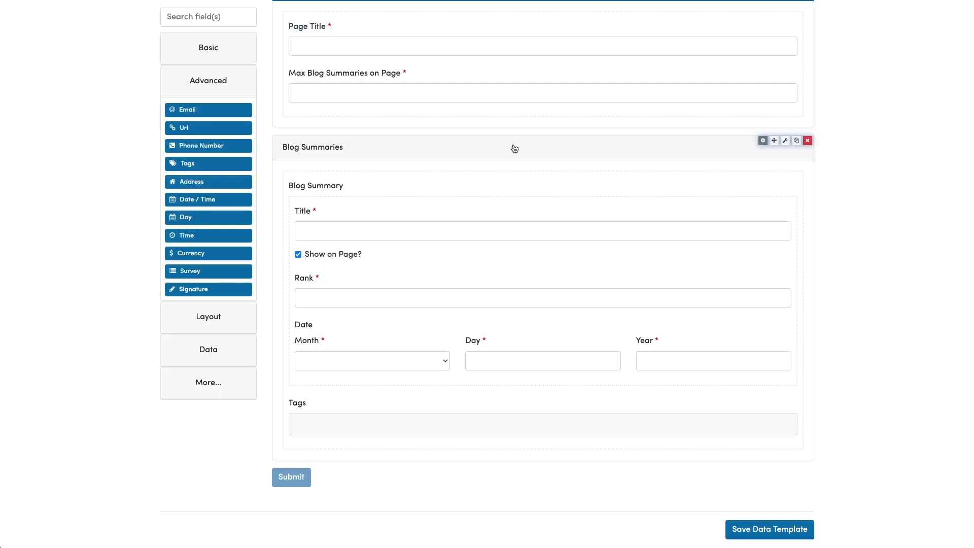
{"action": "left_click", "coordinate": [519, 154]}
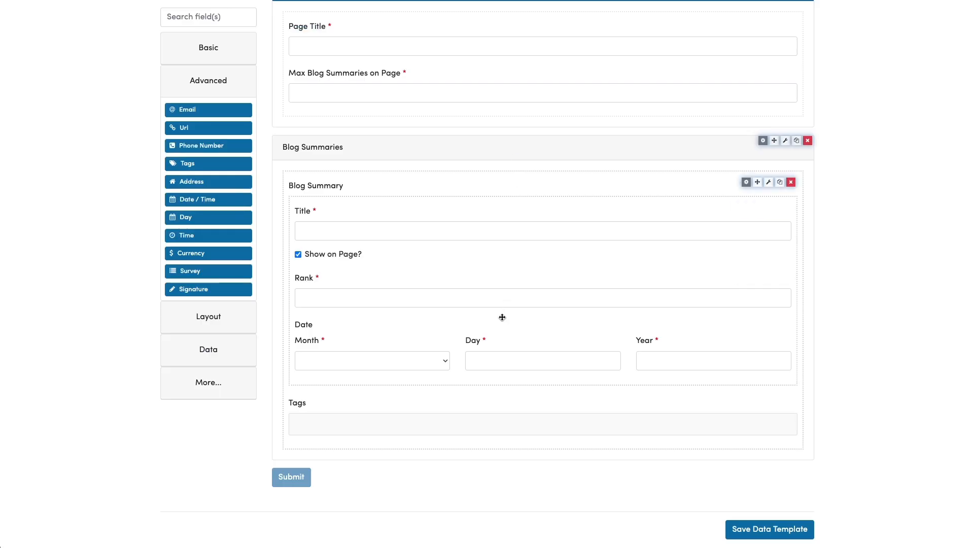
- Add a Url component below Tags in the Blog Summaries panel and label it "Main Image URL"
{"action": "scroll", "coordinate": [455, 411], "scroll_direction": "down", "scroll_amount": 1}
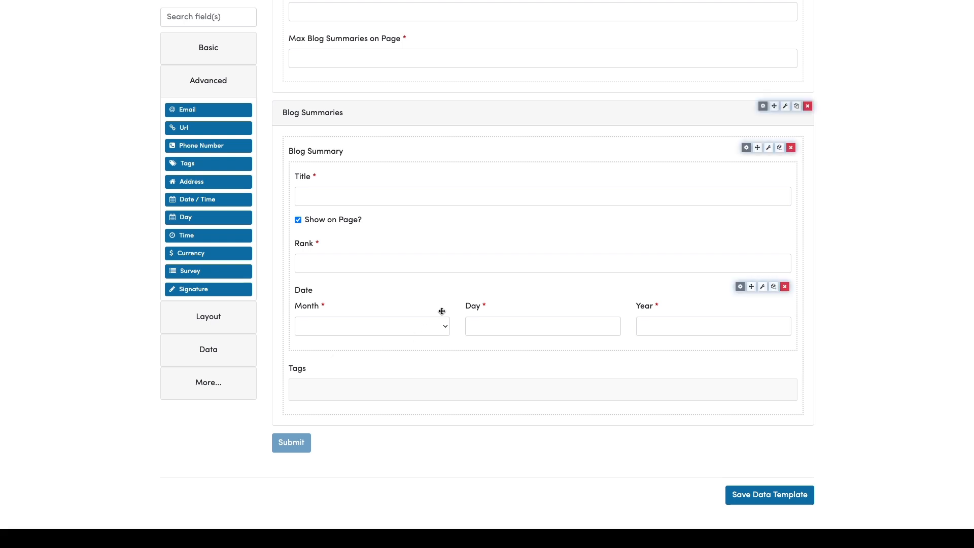
{"action": "scroll", "coordinate": [442, 311], "scroll_direction": "down", "scroll_amount": 1}
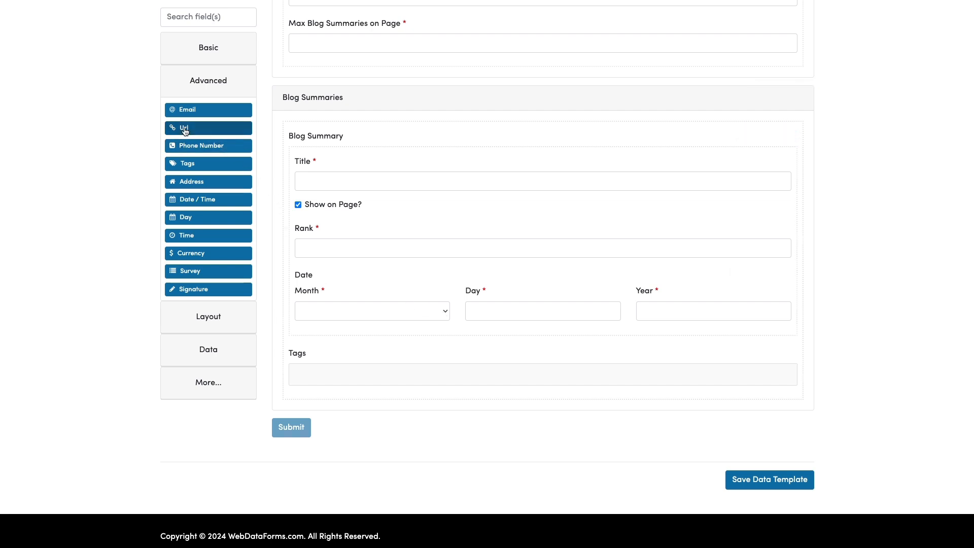
{"action": "left_click_drag", "start_coordinate": [185, 130], "coordinate": [406, 403]}
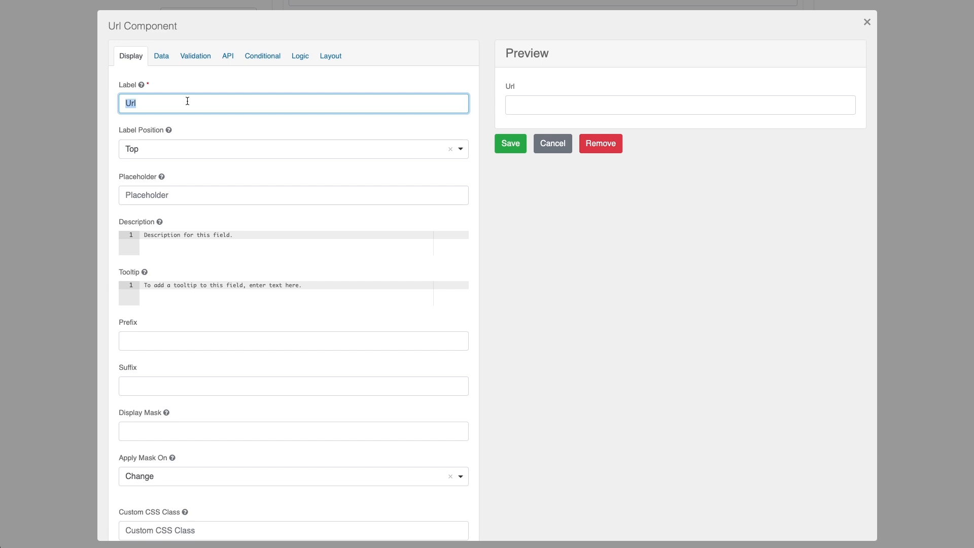
{"action": "type", "text": "Main Image URL"}
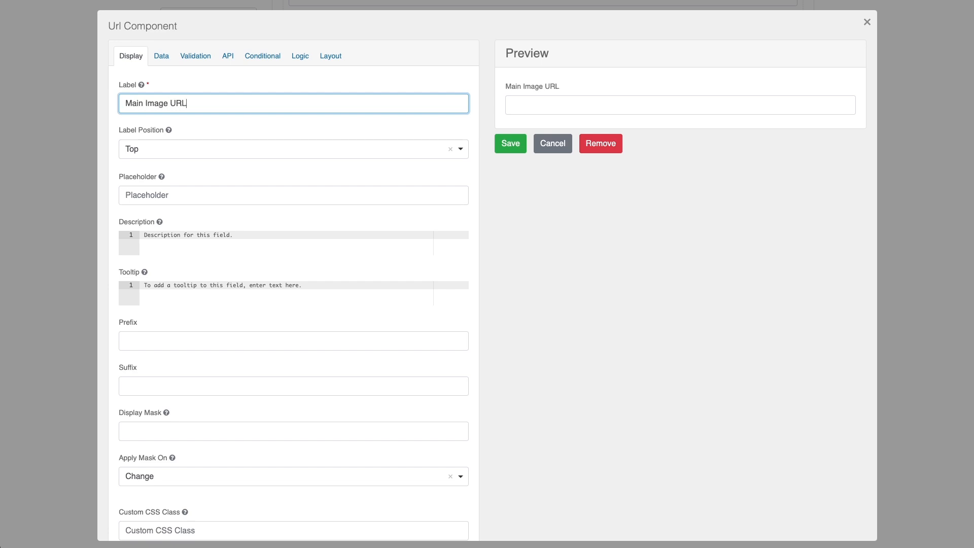
- Make the Main Image URL field required with a minimum length of 2 and a maximum length of 300, and save it
{"action": "left_click", "coordinate": [190, 62]}
{"action": "left_click", "coordinate": [142, 130]}
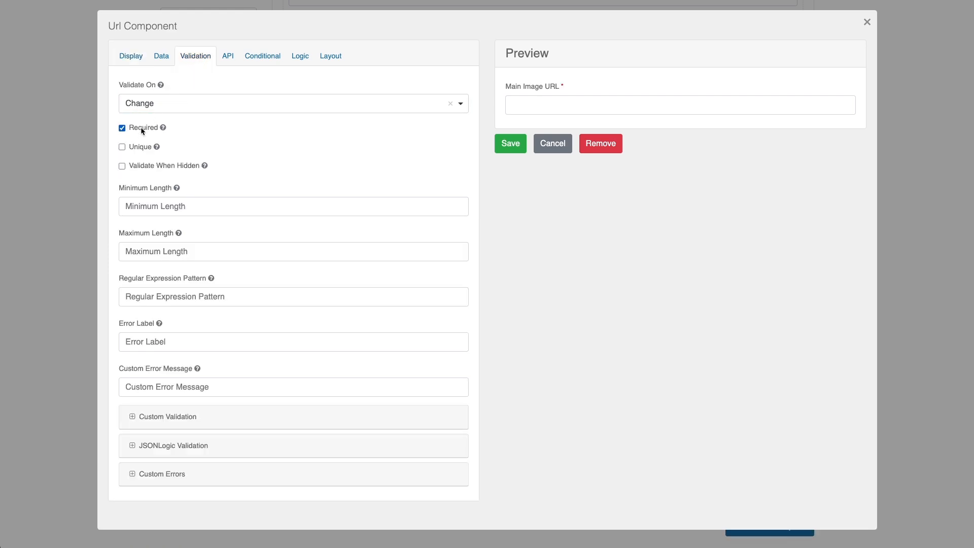
{"action": "left_click", "coordinate": [148, 208]}
{"action": "type", "text": "2"}
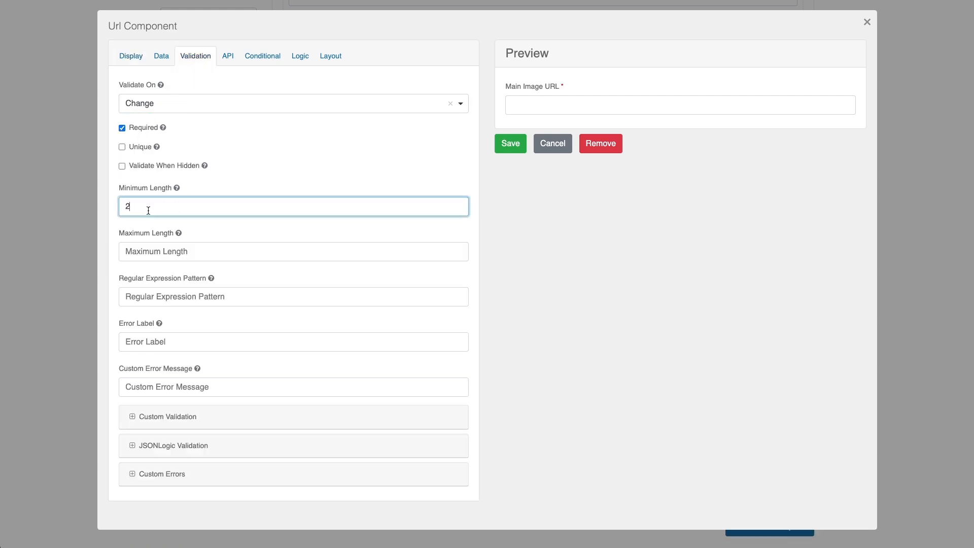
{"action": "left_click", "coordinate": [132, 247]}
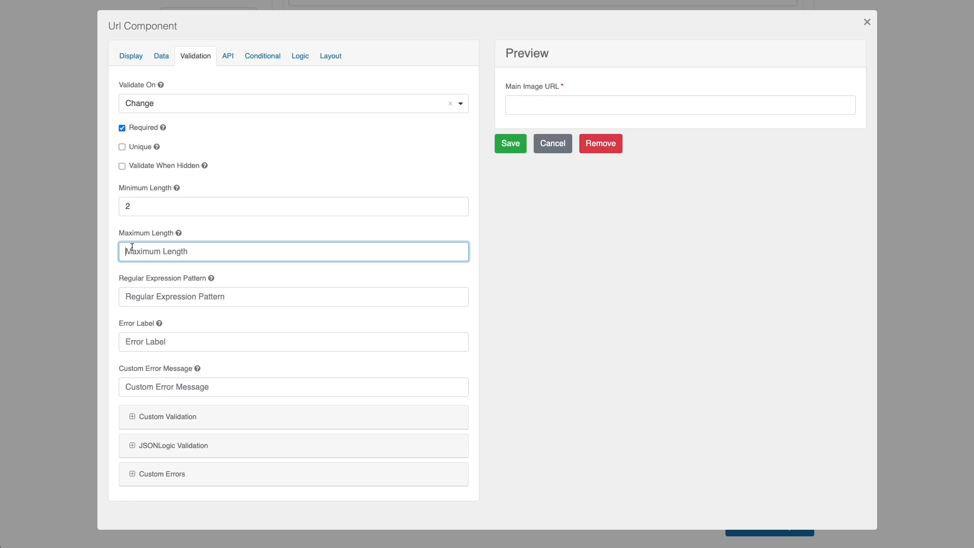
{"action": "type", "text": "300"}
{"action": "left_click", "coordinate": [510, 143]}
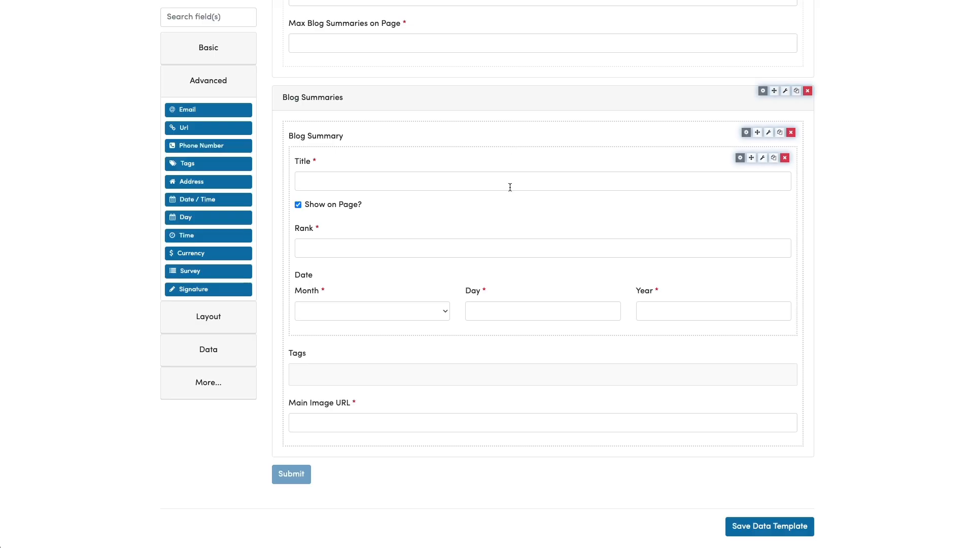
- Add a Url component below Main Image URL in the Blog Summaries panel and label it "Blog URL"
{"action": "scroll", "coordinate": [511, 184], "scroll_direction": "down", "scroll_amount": 1}
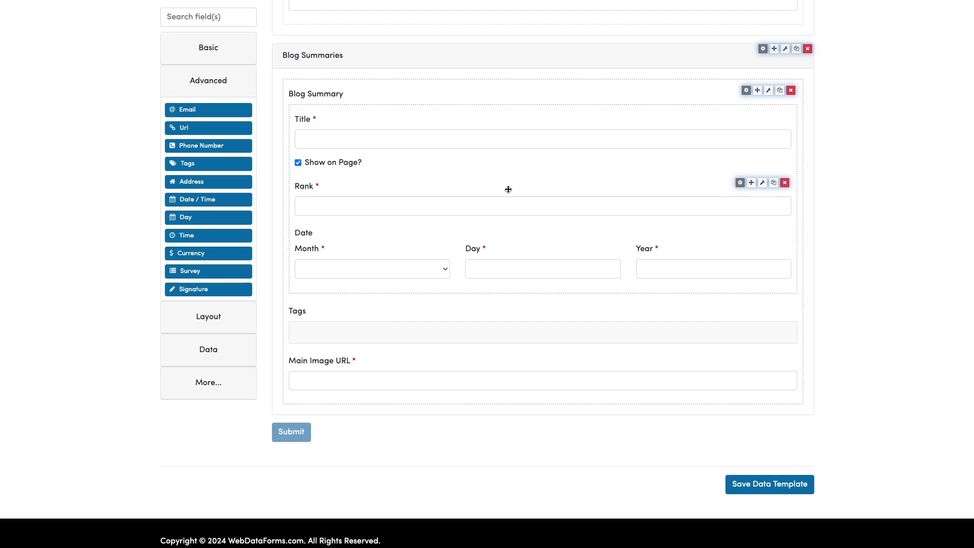
{"action": "scroll", "coordinate": [509, 189], "scroll_direction": "down", "scroll_amount": 1}
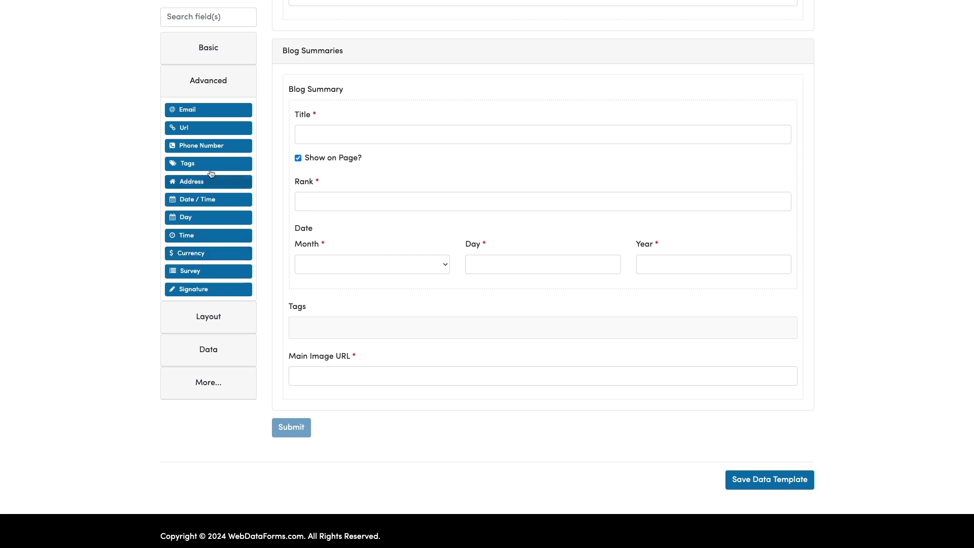
{"action": "left_click_drag", "start_coordinate": [187, 129], "coordinate": [360, 393]}
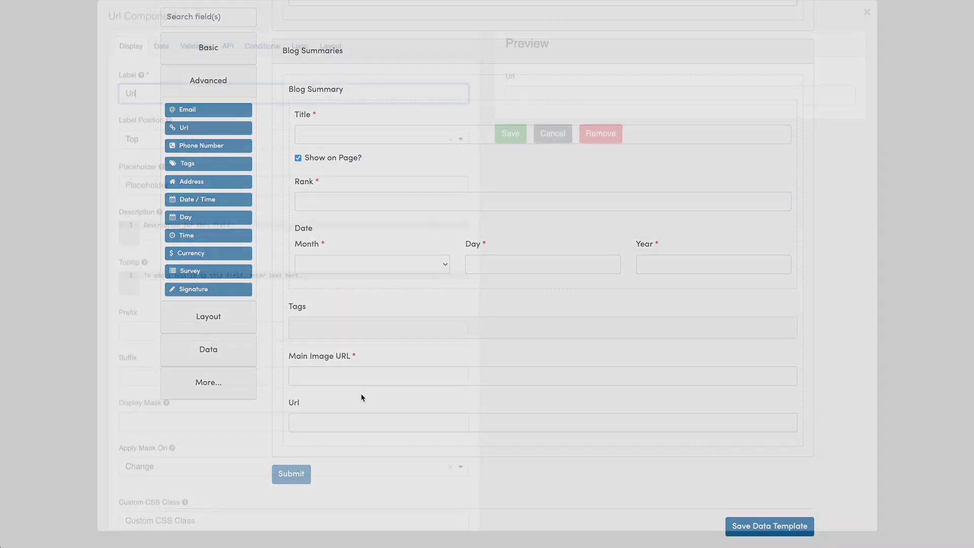
{"action": "double_click", "coordinate": [232, 104]}
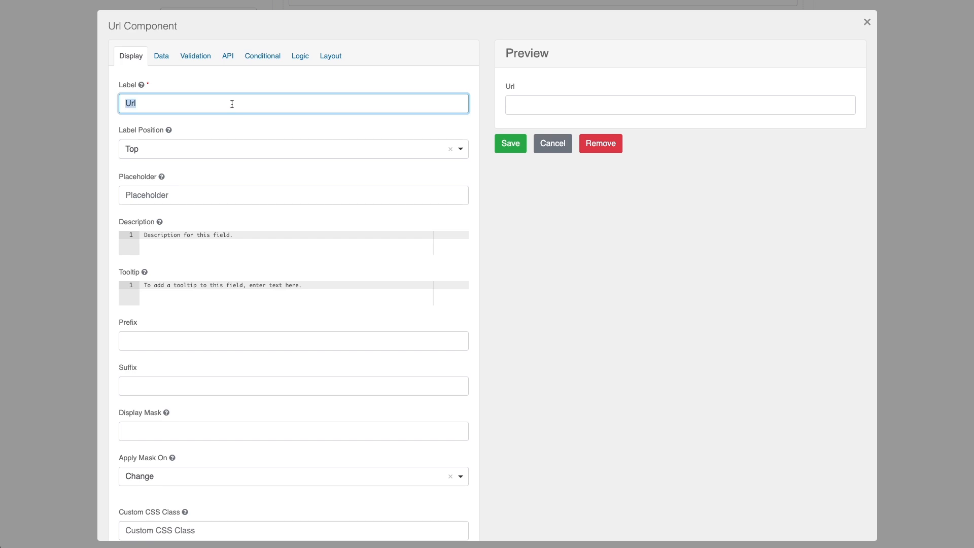
{"action": "type", "text": "Blog URL"}
- Make the Blog URL field required with a minimum length of 2 and a maximum length of 300, and save it
{"action": "left_click", "coordinate": [201, 56]}
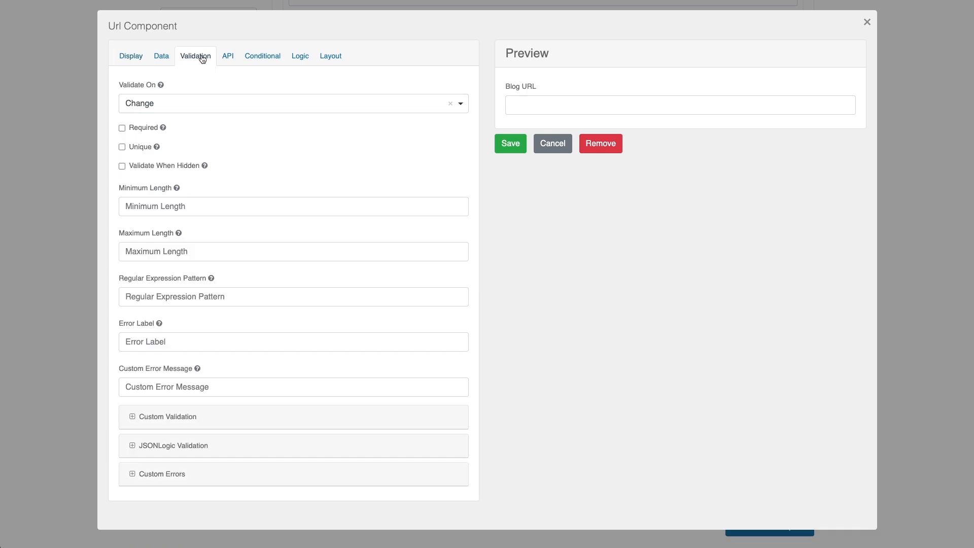
{"action": "left_click", "coordinate": [144, 128]}
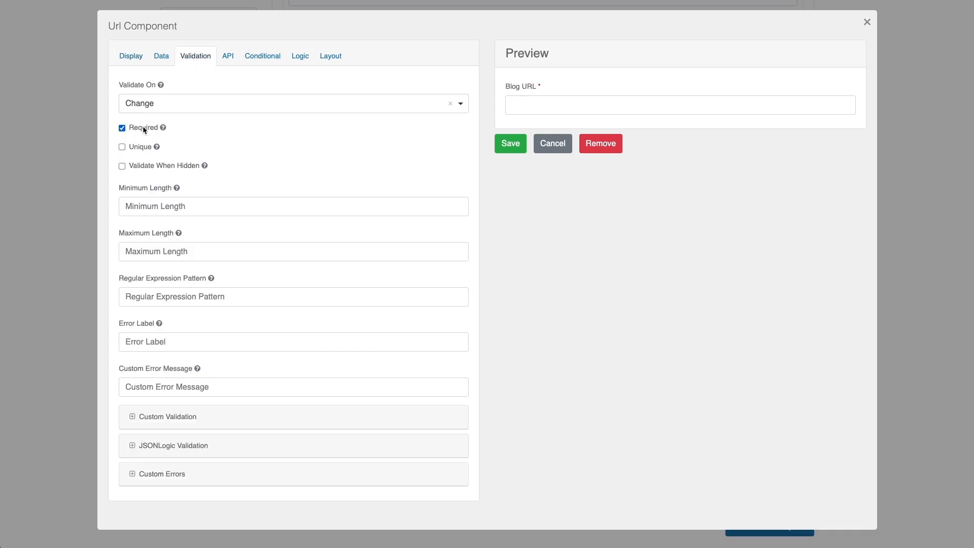
{"action": "left_click", "coordinate": [155, 208]}
{"action": "type", "text": "2"}
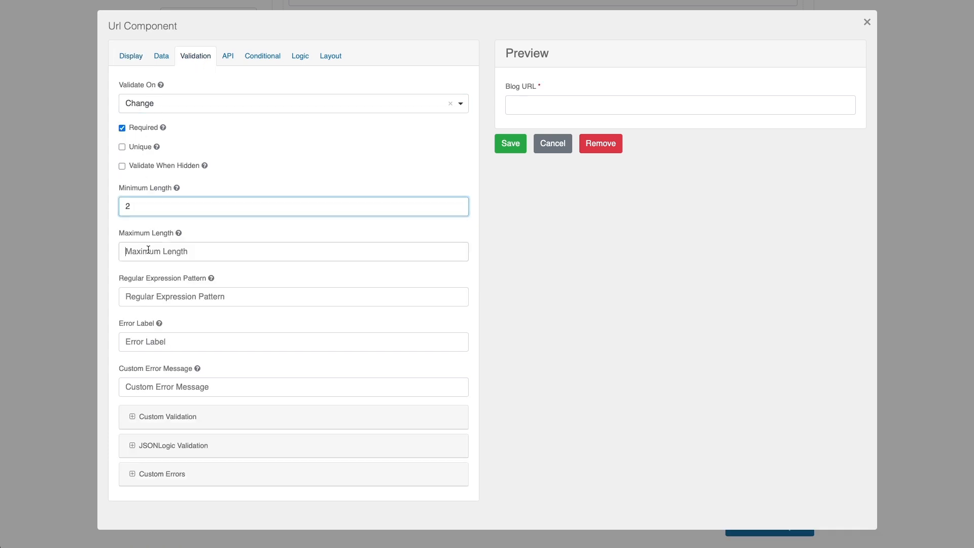
{"action": "left_click", "coordinate": [149, 250]}
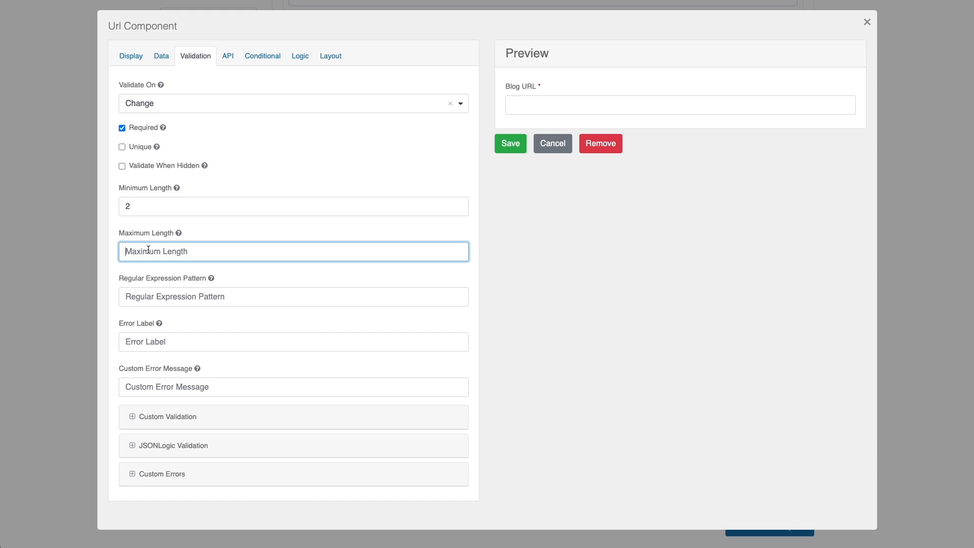
{"action": "type", "text": "300"}
{"action": "left_click", "coordinate": [509, 143]}
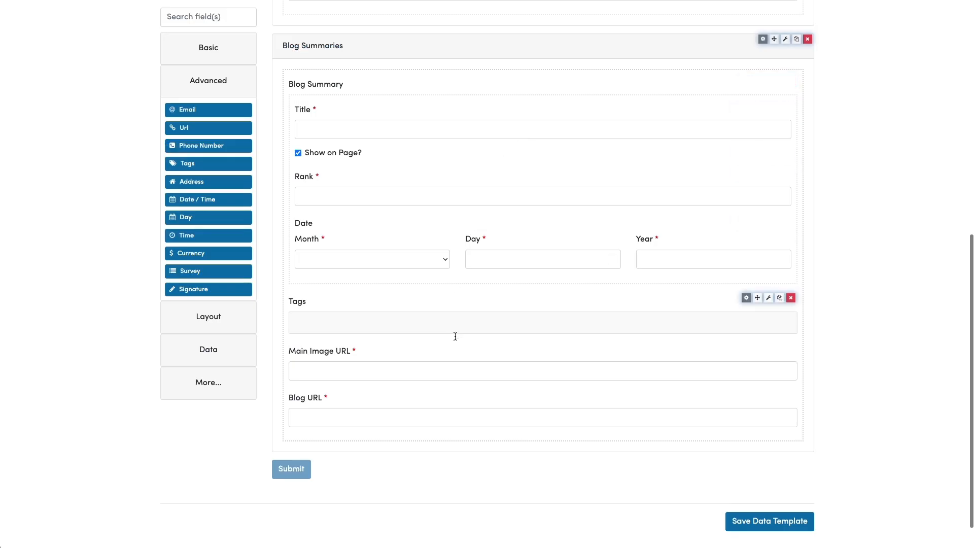
- Add a Text Area component below Blog URL in the Blog Summaries panel and label it "Blog Summary"
{"action": "scroll", "coordinate": [455, 336], "scroll_direction": "down", "scroll_amount": 1}
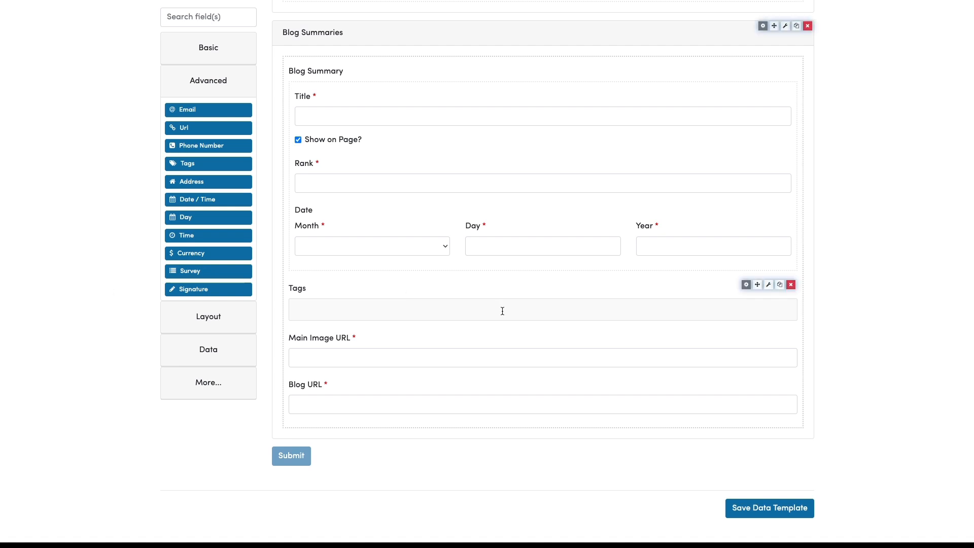
{"action": "scroll", "coordinate": [503, 310], "scroll_direction": "down", "scroll_amount": 1}
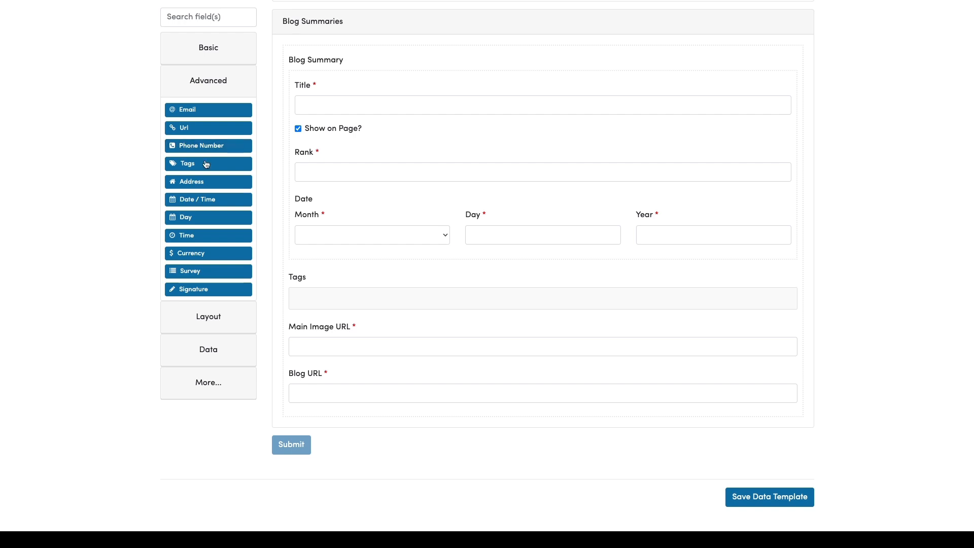
{"action": "scroll", "coordinate": [217, 280], "scroll_direction": "up", "scroll_amount": 1}
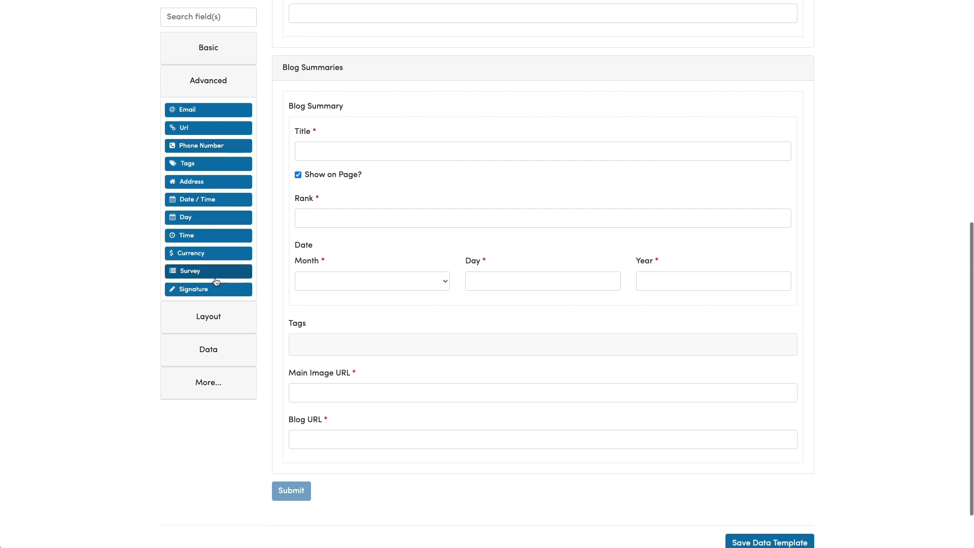
{"action": "left_click", "coordinate": [205, 52]}
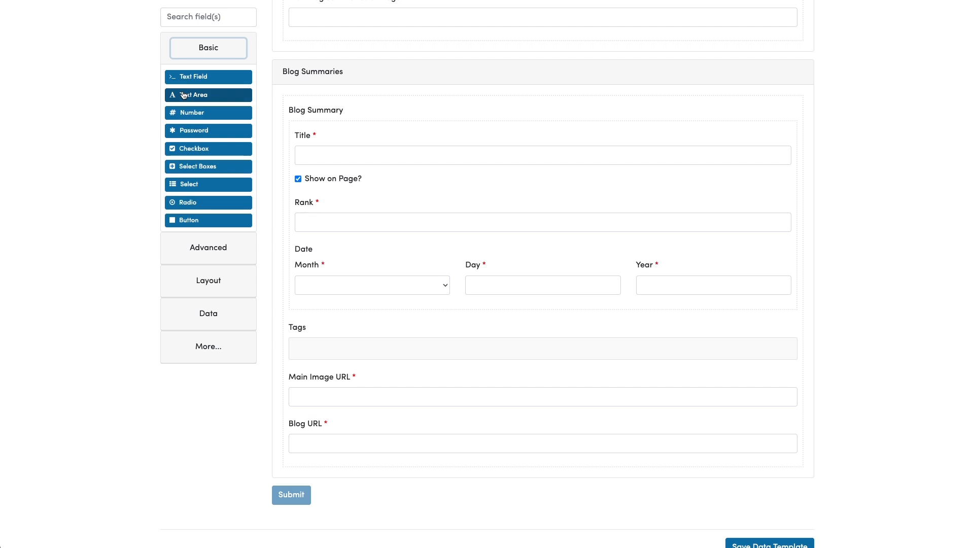
{"action": "left_click_drag", "start_coordinate": [183, 95], "coordinate": [313, 467]}
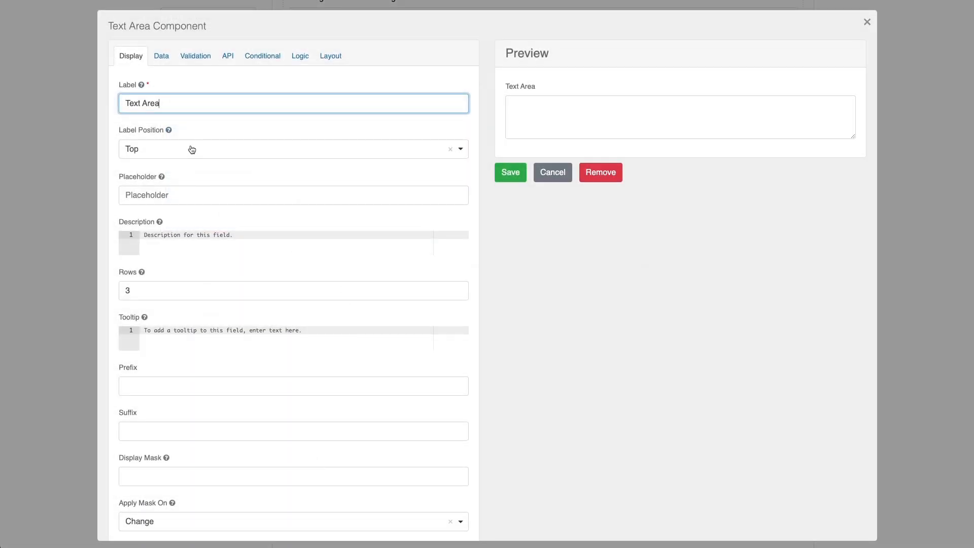
{"action": "triple_click", "coordinate": [176, 102]}
{"action": "type", "text": "Blog Summary"}
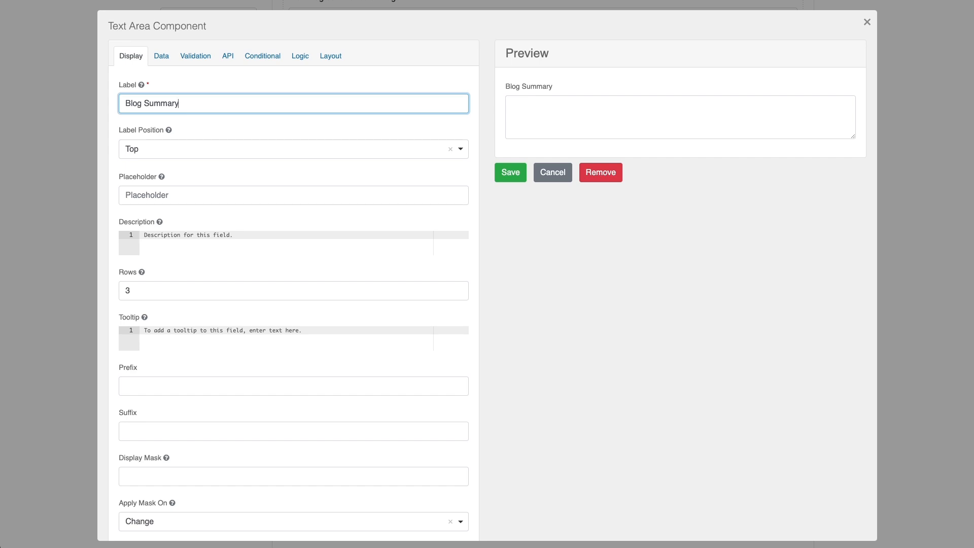
- Make the Blog Summary text area required with a minimum length of 2 and a maximum length of 1000
{"action": "left_click", "coordinate": [195, 56]}
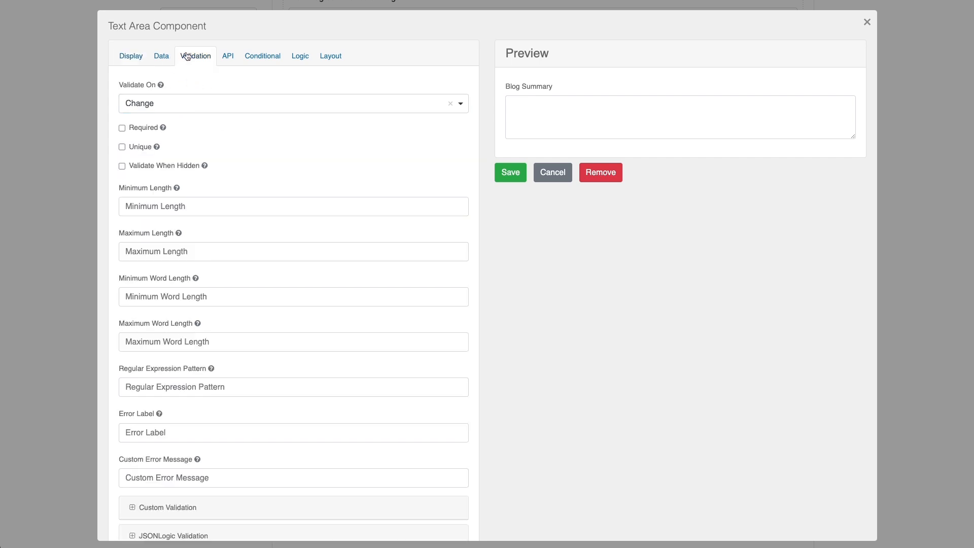
{"action": "left_click", "coordinate": [143, 130]}
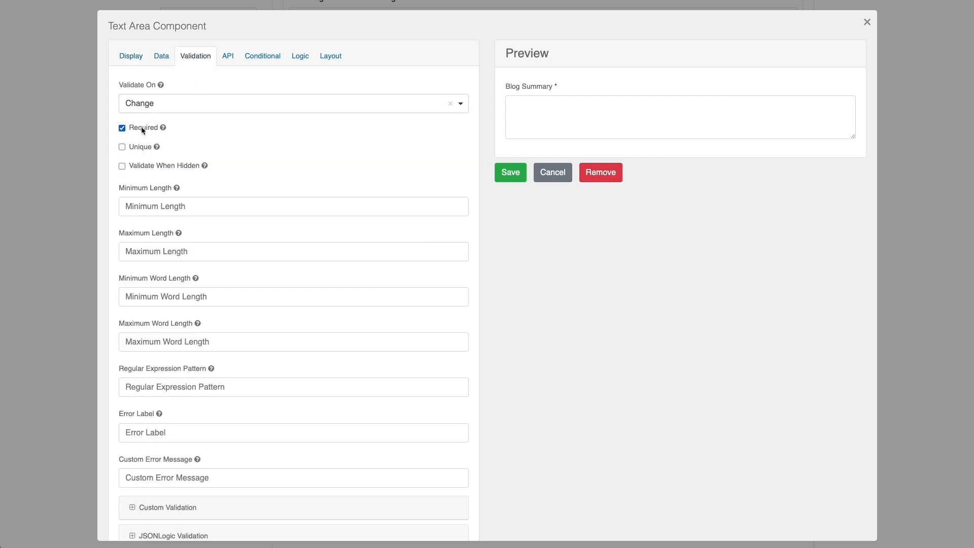
{"action": "left_click", "coordinate": [142, 205]}
{"action": "type", "text": "2"}
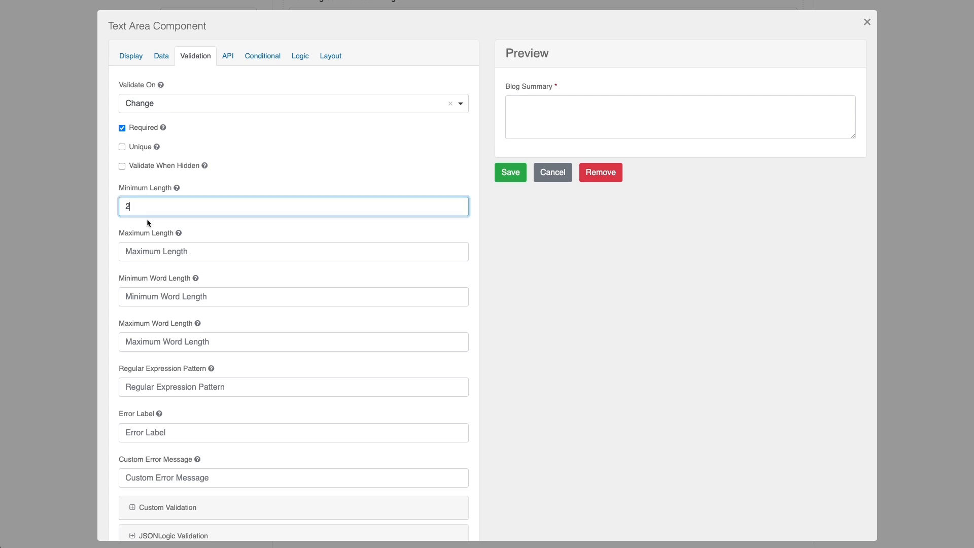
{"action": "left_click", "coordinate": [143, 252]}
{"action": "type", "text": "1000"}
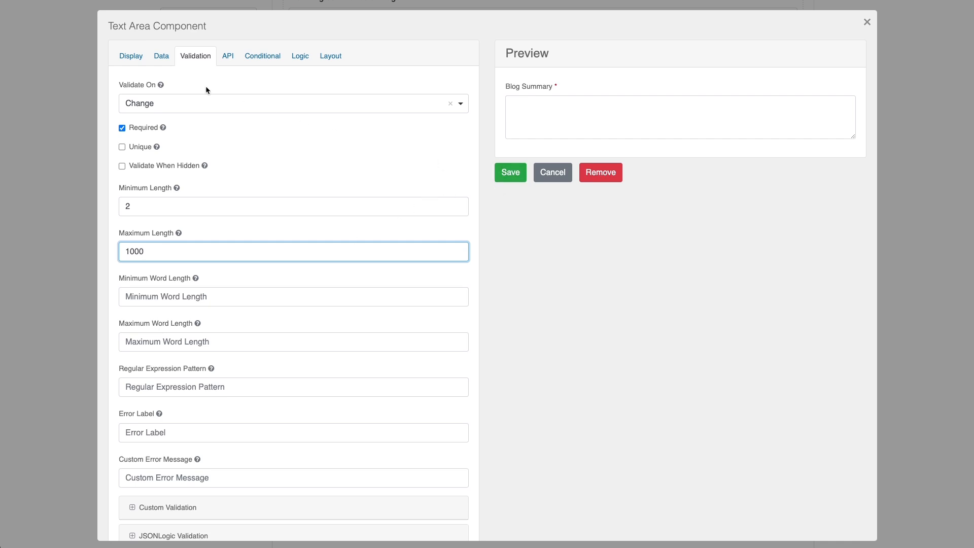
- Set the Blog Summary text area's editor to CKEditor and save the component
{"action": "left_click", "coordinate": [137, 57]}
{"action": "left_click", "coordinate": [137, 57]}
{"action": "scroll", "coordinate": [211, 240], "scroll_direction": "down", "scroll_amount": 3}
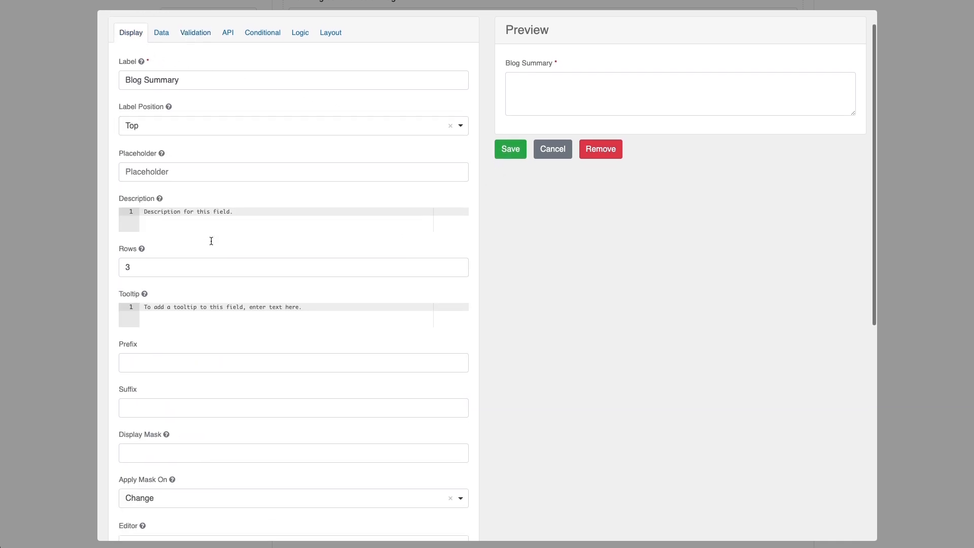
{"action": "scroll", "coordinate": [211, 245], "scroll_direction": "down", "scroll_amount": 2}
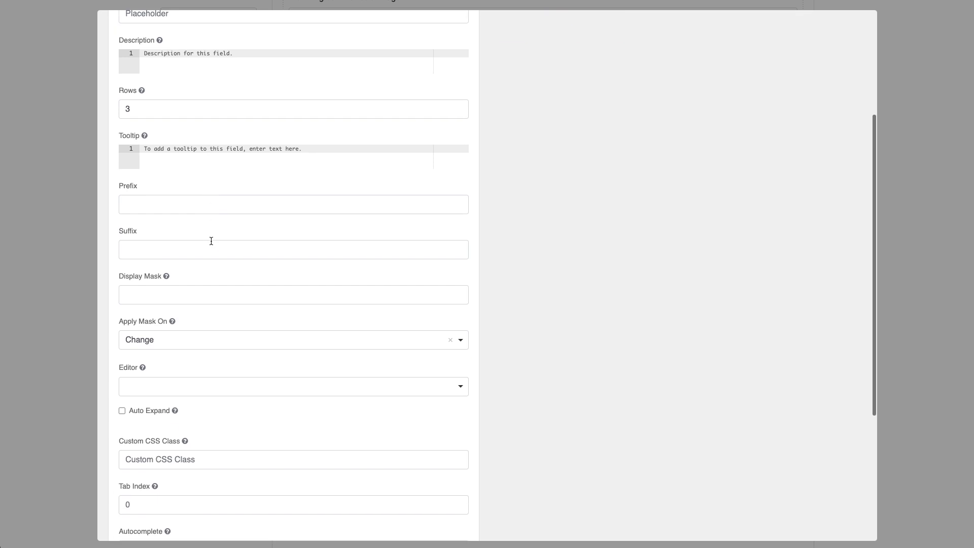
{"action": "left_click", "coordinate": [257, 389]}
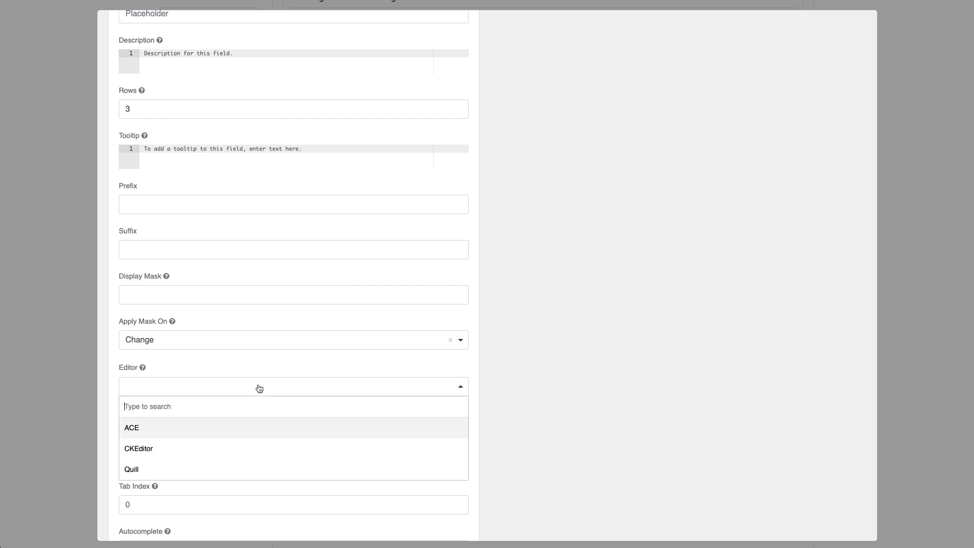
{"action": "left_click", "coordinate": [148, 452]}
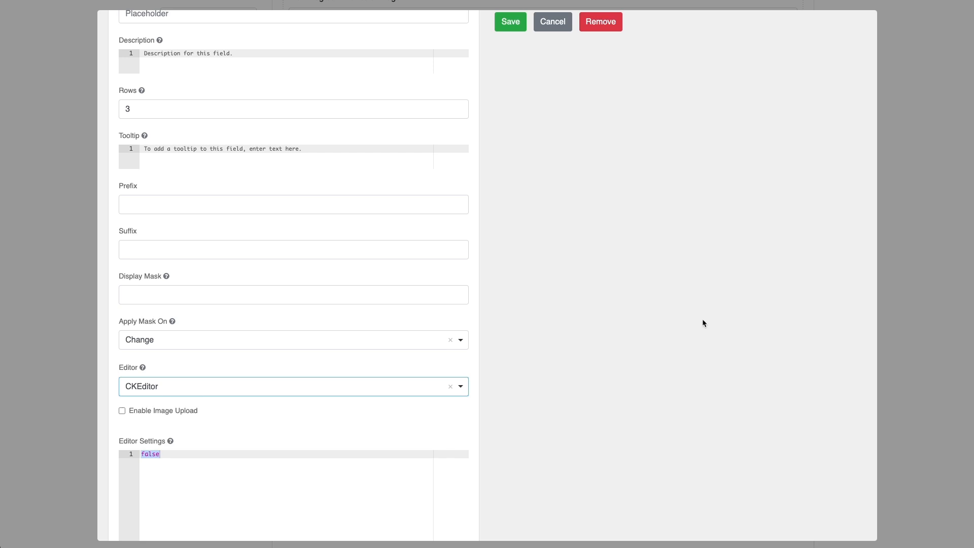
{"action": "scroll", "coordinate": [702, 322], "scroll_direction": "up", "scroll_amount": 3}
{"action": "left_click", "coordinate": [509, 141]}
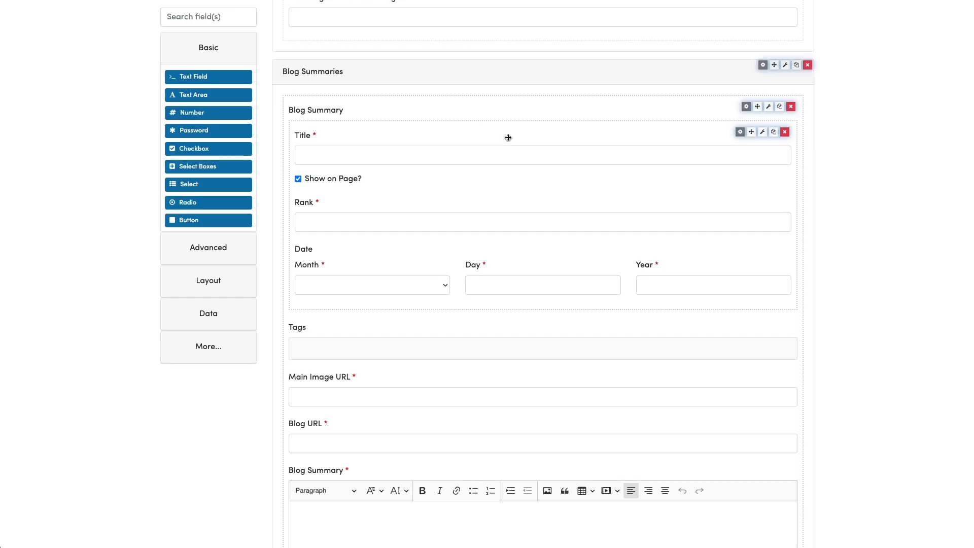
- Reopen the Blog Summary text area's settings, set its rows to 16, and save it
{"action": "scroll", "coordinate": [902, 305], "scroll_direction": "down", "scroll_amount": 3}
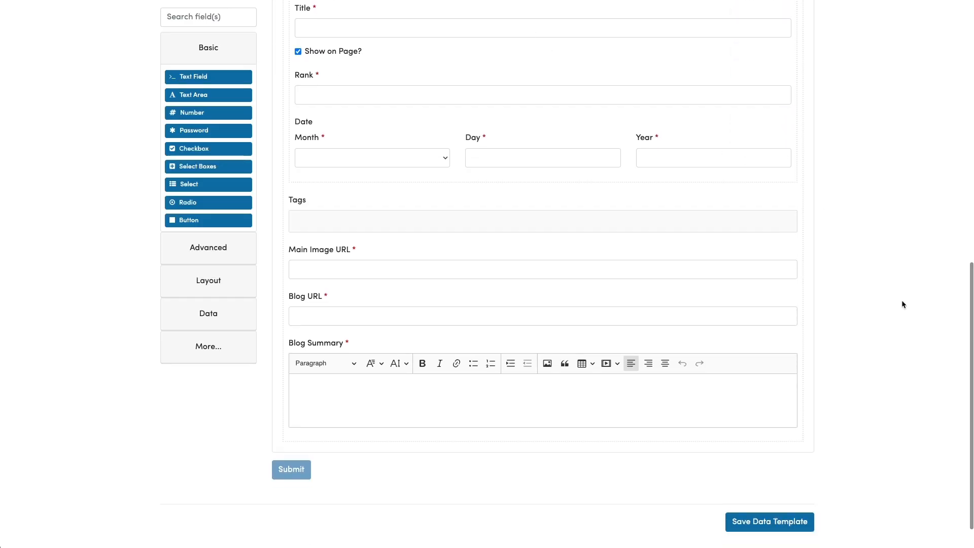
{"action": "mouse_move", "coordinate": [497, 406]}
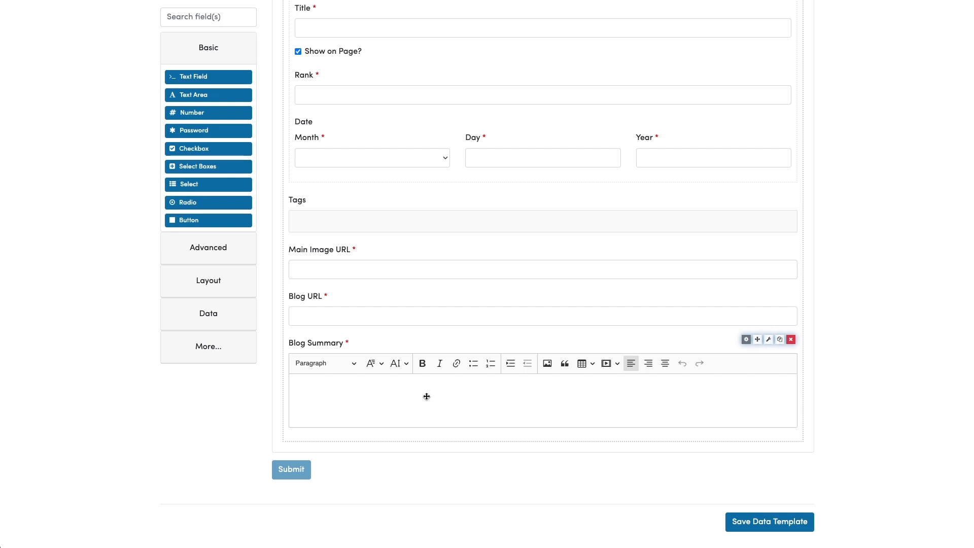
{"action": "left_click", "coordinate": [749, 340]}
{"action": "scroll", "coordinate": [249, 233], "scroll_direction": "down", "scroll_amount": 2}
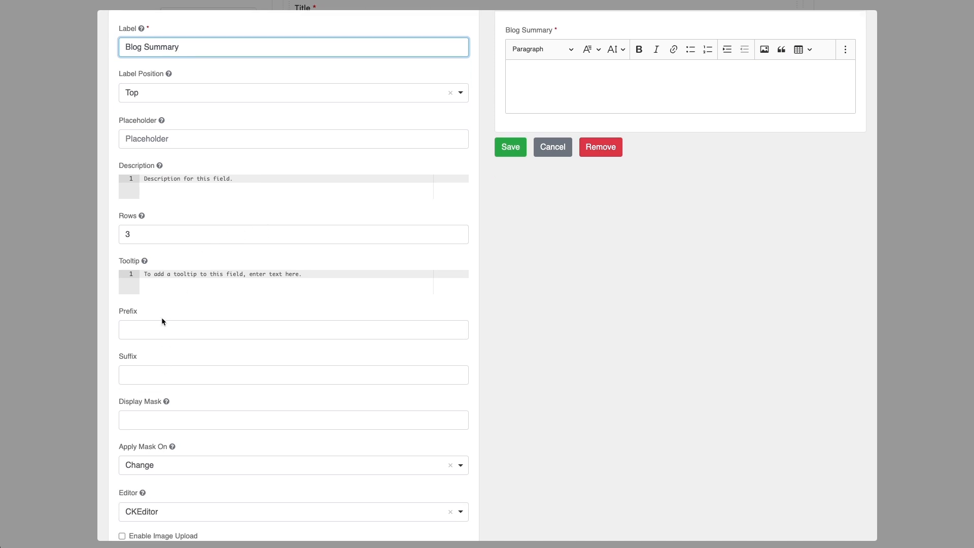
{"action": "double_click", "coordinate": [138, 233]}
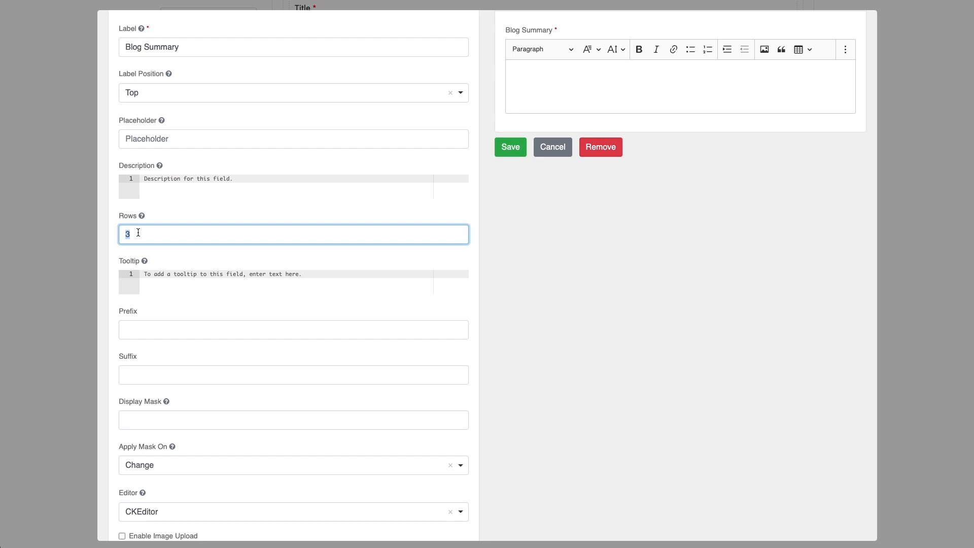
{"action": "type", "text": "16"}
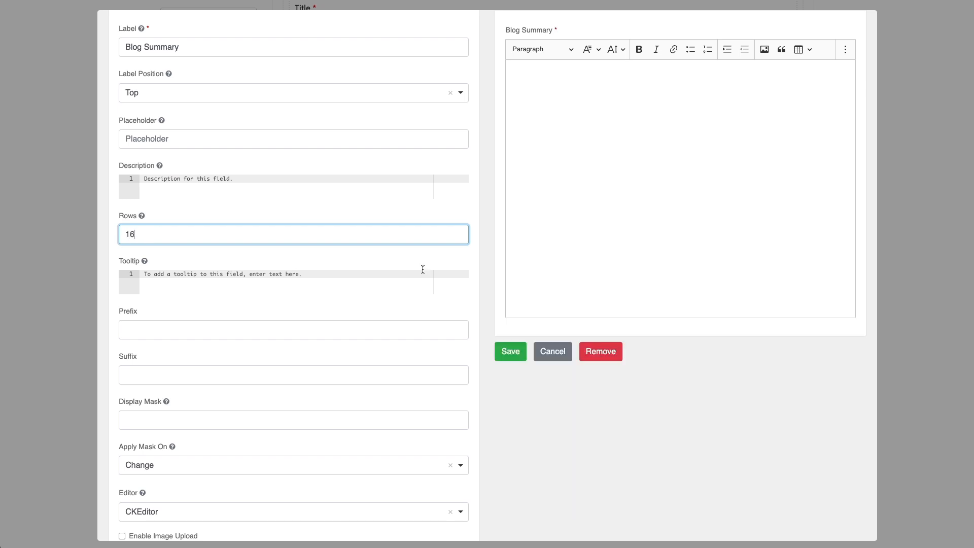
{"action": "left_click", "coordinate": [512, 350]}
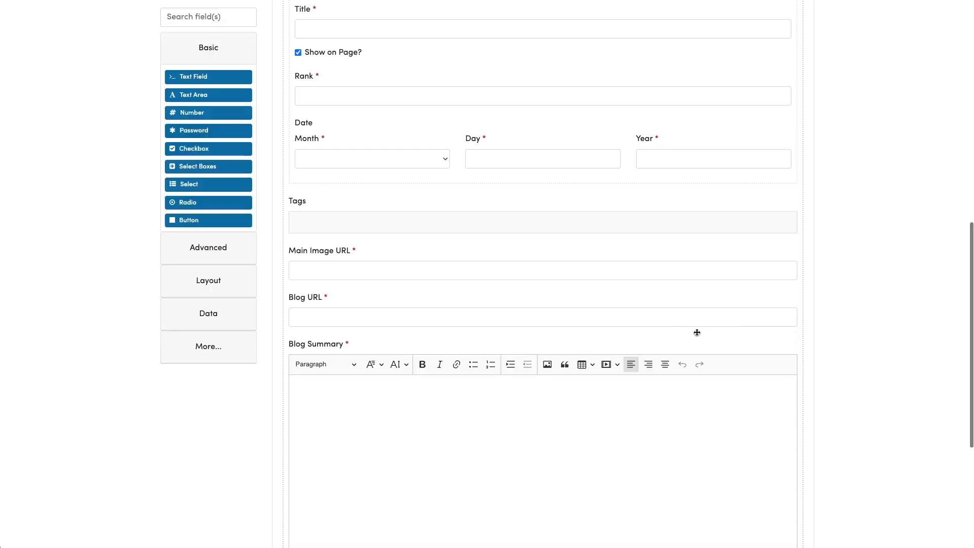
- Review the fields in the template's Page Details and Blog Summaries panels
{"action": "scroll", "coordinate": [697, 332], "scroll_direction": "down", "scroll_amount": 4}
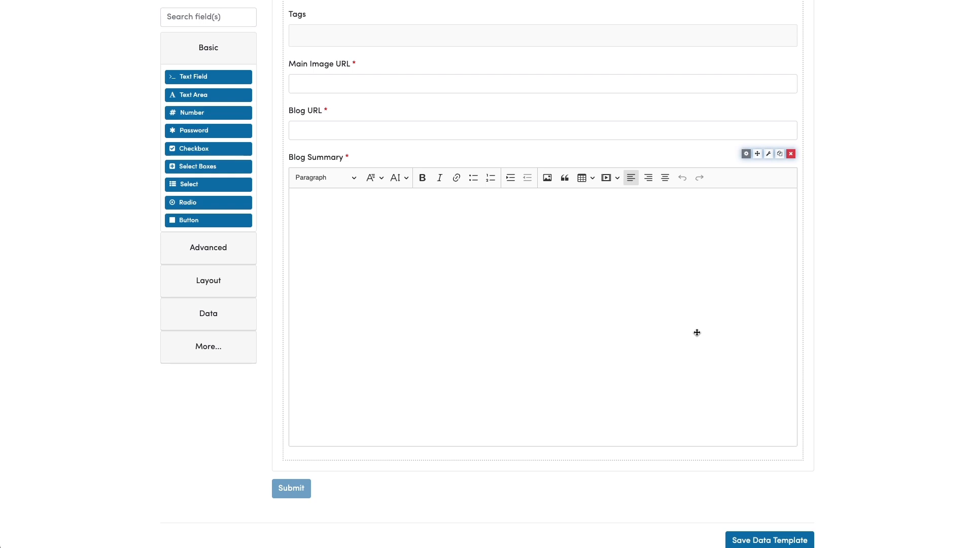
{"action": "scroll", "coordinate": [697, 333], "scroll_direction": "up", "scroll_amount": 6}
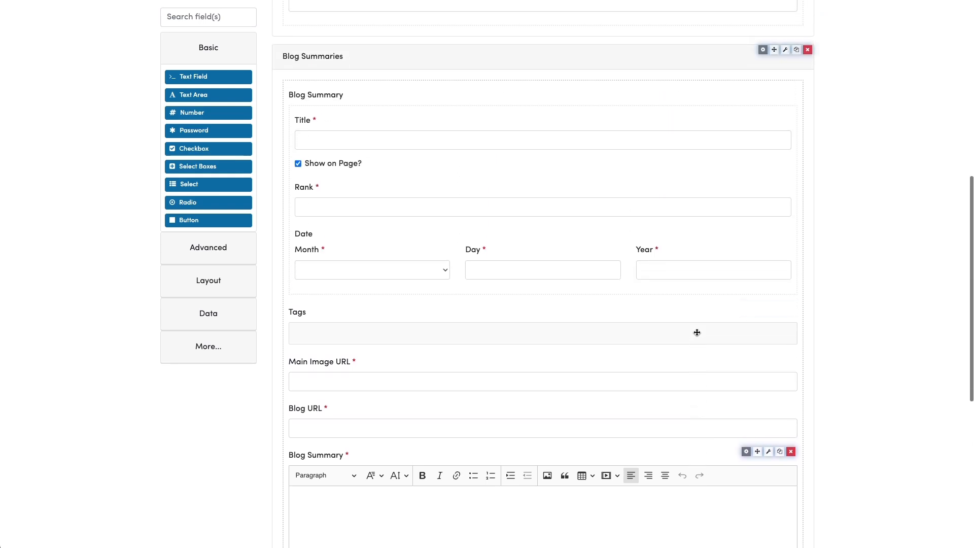
{"action": "scroll", "coordinate": [697, 332], "scroll_direction": "up", "scroll_amount": 4}
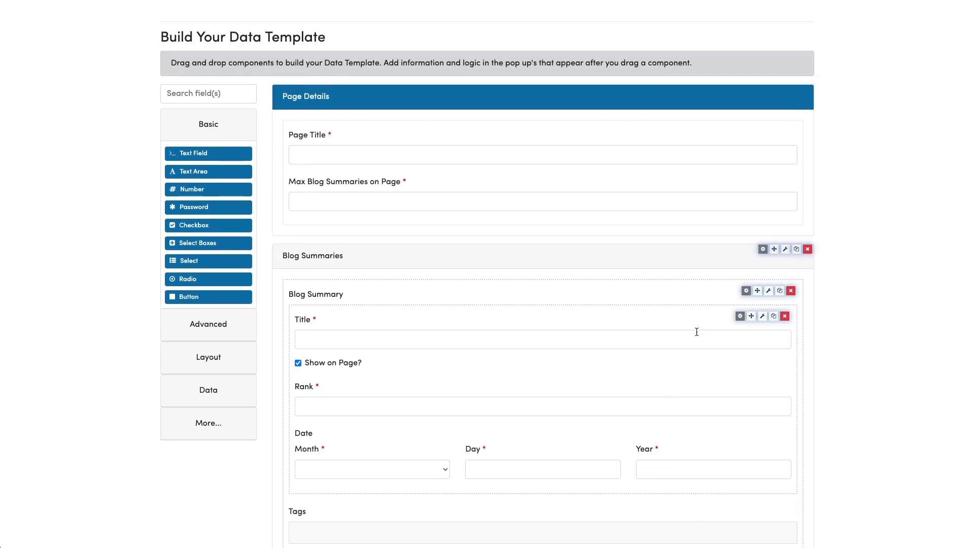
{"action": "scroll", "coordinate": [697, 333], "scroll_direction": "up", "scroll_amount": 1}
{"action": "scroll", "coordinate": [697, 332], "scroll_direction": "down", "scroll_amount": 3}
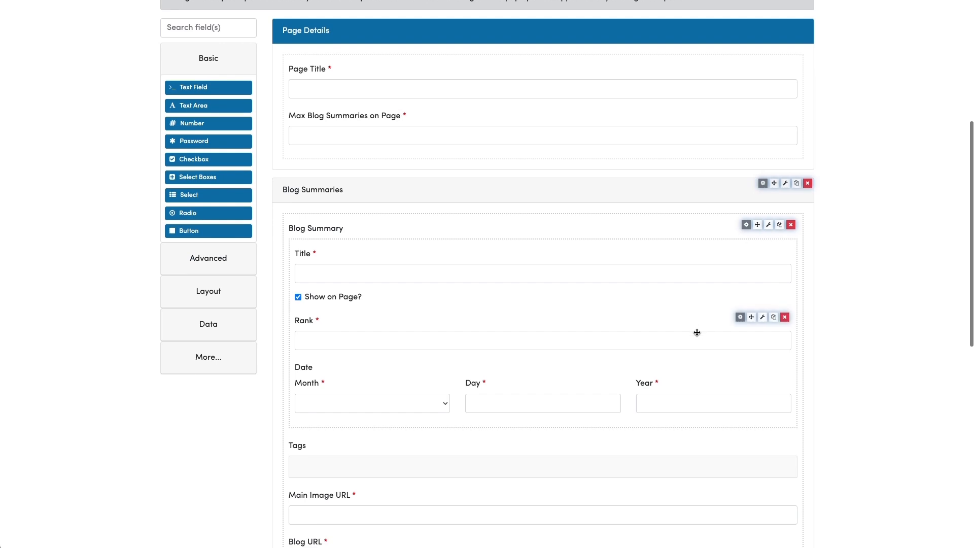
{"action": "scroll", "coordinate": [697, 333], "scroll_direction": "down", "scroll_amount": 5}
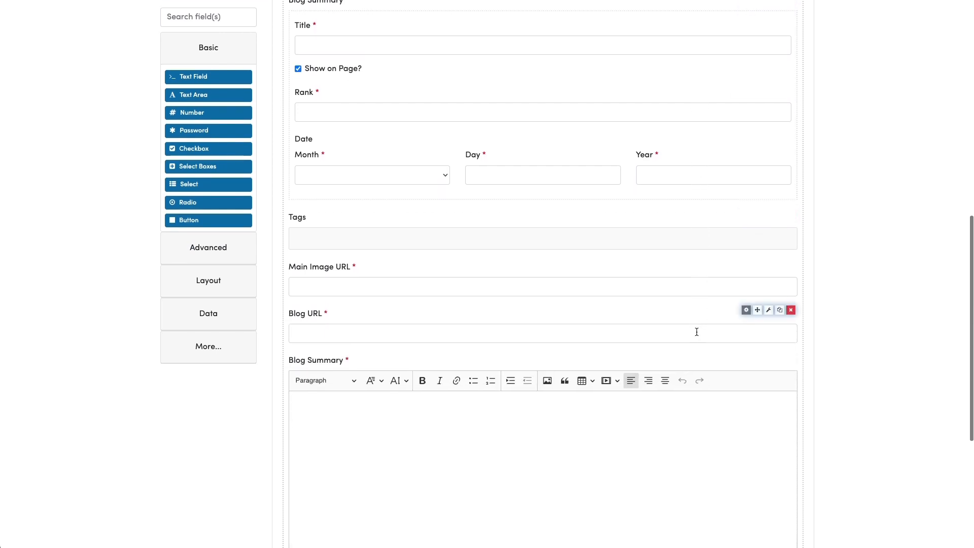
- Set the Blog Summary edit grid's Add Another Text to "Add Another Blog Summary" and save the component
{"action": "scroll", "coordinate": [697, 333], "scroll_direction": "down", "scroll_amount": 3}
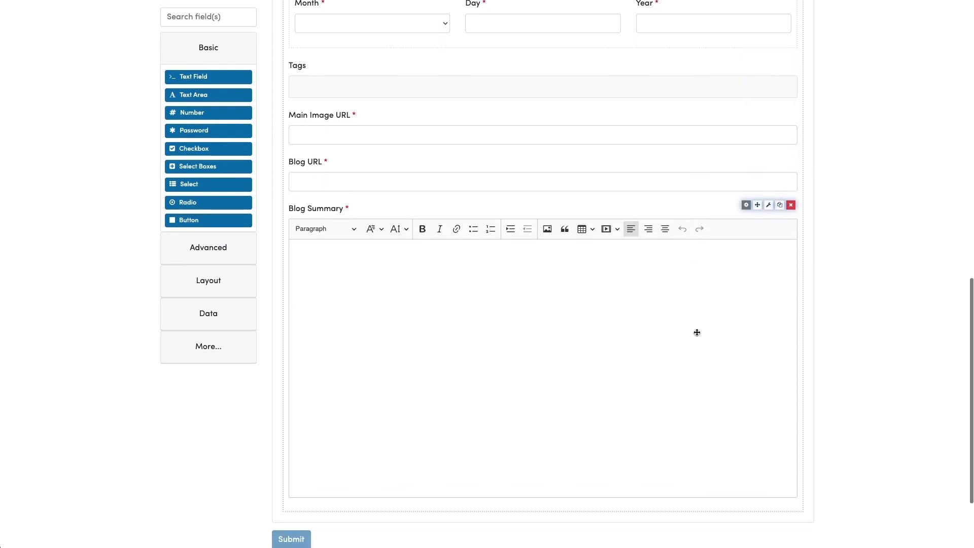
{"action": "scroll", "coordinate": [697, 332], "scroll_direction": "up", "scroll_amount": 6}
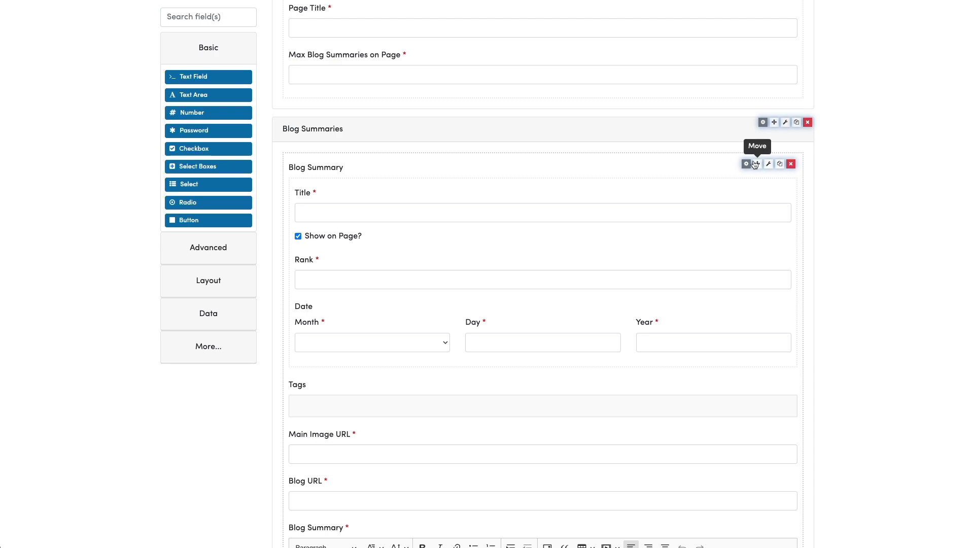
{"action": "left_click", "coordinate": [746, 163]}
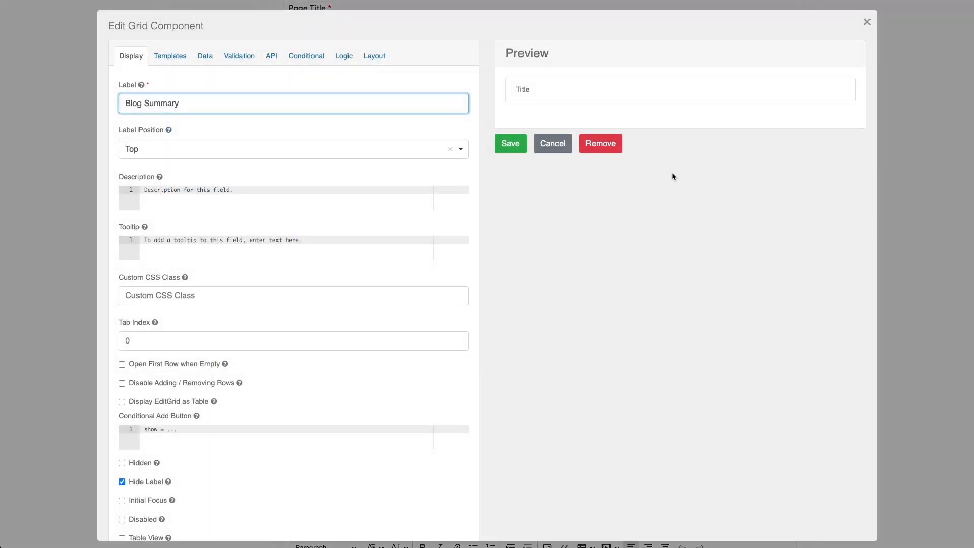
{"action": "scroll", "coordinate": [206, 103], "scroll_direction": "down", "scroll_amount": 1}
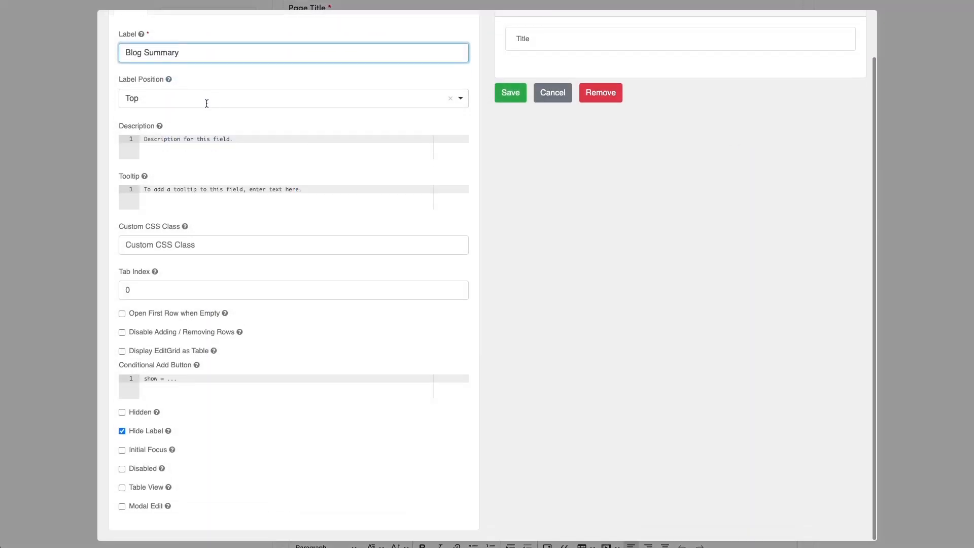
{"action": "scroll", "coordinate": [208, 107], "scroll_direction": "up", "scroll_amount": 1}
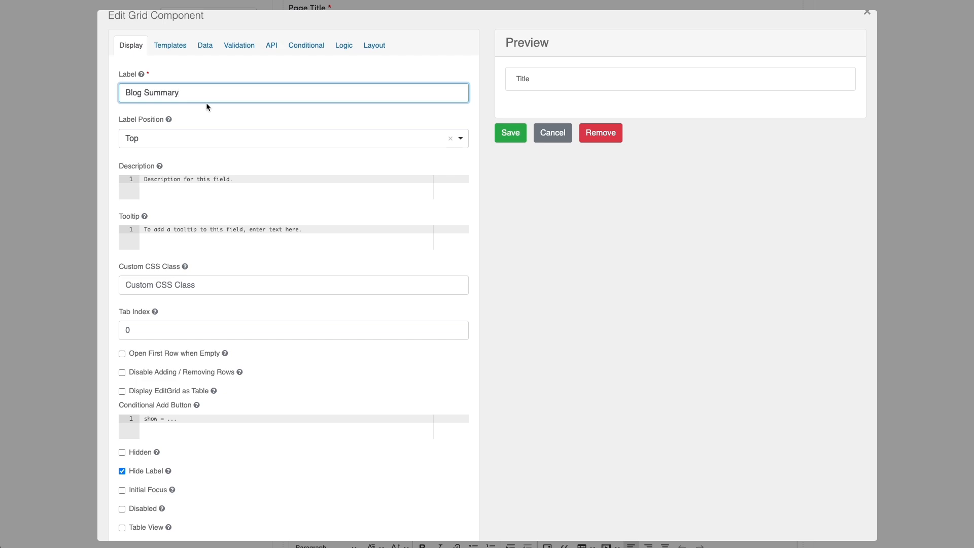
{"action": "scroll", "coordinate": [207, 107], "scroll_direction": "up", "scroll_amount": 1}
{"action": "left_click", "coordinate": [169, 57]}
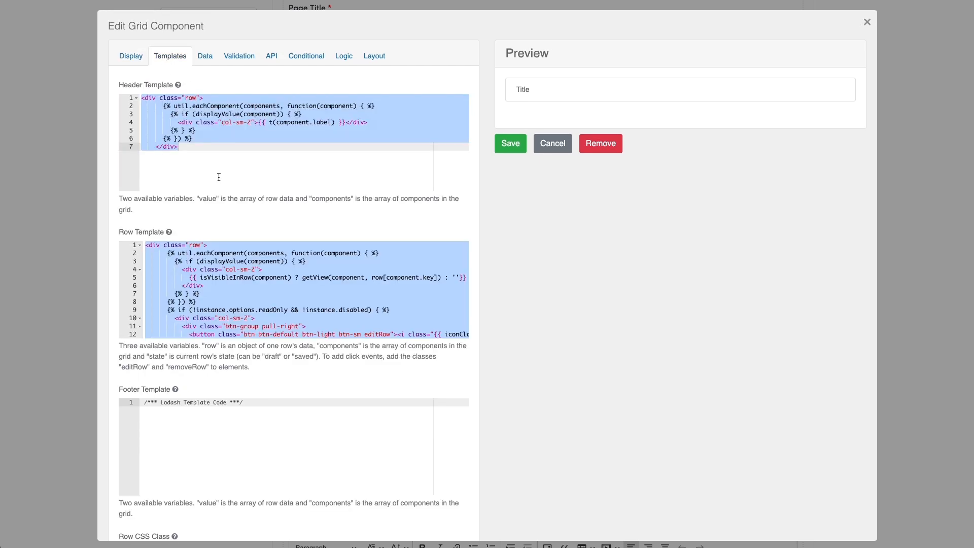
{"action": "scroll", "coordinate": [219, 177], "scroll_direction": "down", "scroll_amount": 5}
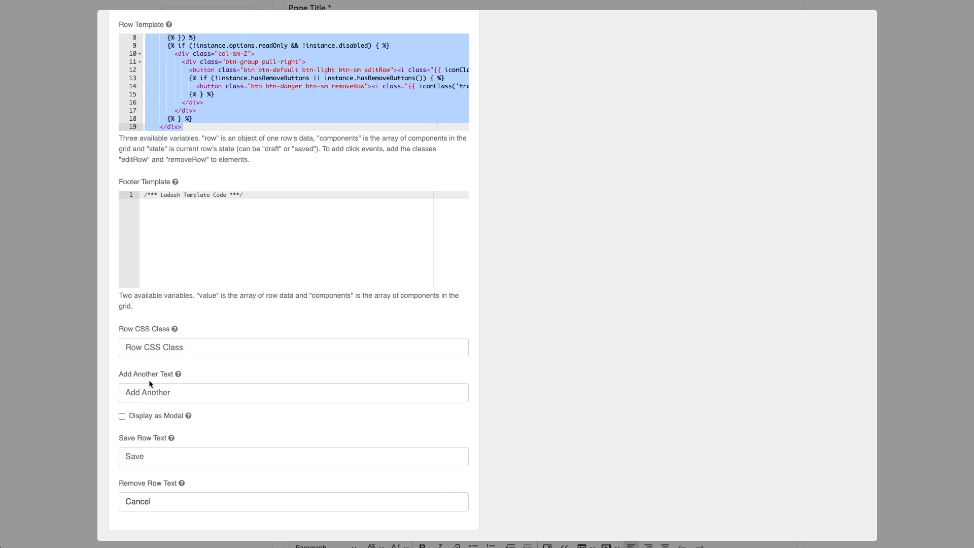
{"action": "left_click", "coordinate": [190, 391]}
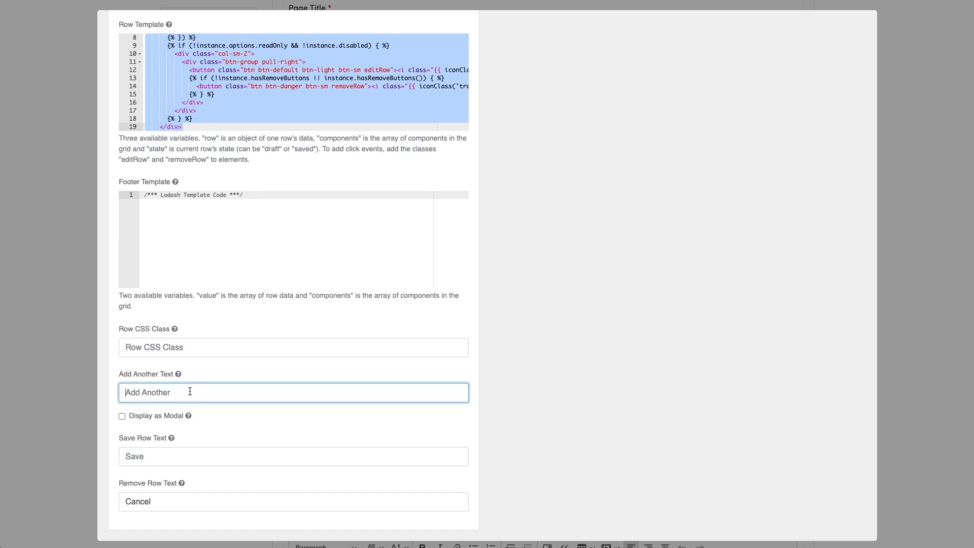
{"action": "type", "text": "Add Another Blog Summary"}
{"action": "scroll", "coordinate": [649, 271], "scroll_direction": "up", "scroll_amount": 5}
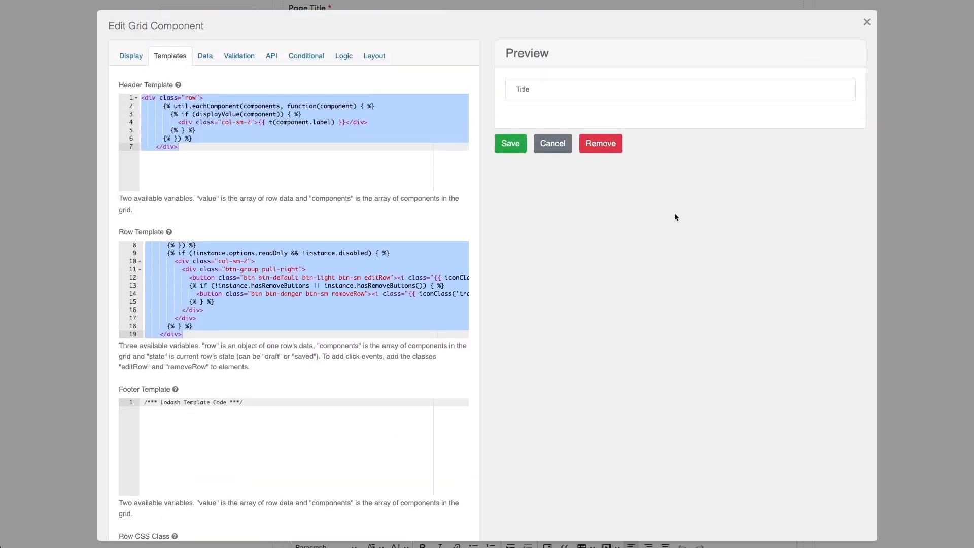
{"action": "left_click", "coordinate": [511, 144]}
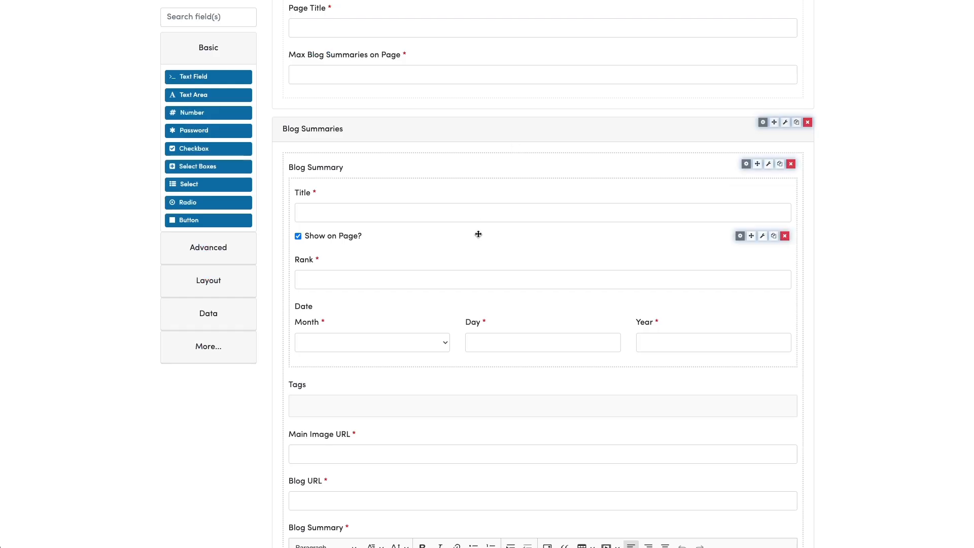
- Save the Blog Home Page Content data template
{"action": "scroll", "coordinate": [479, 235], "scroll_direction": "down", "scroll_amount": 3}
{"action": "scroll", "coordinate": [479, 236], "scroll_direction": "down", "scroll_amount": 5}
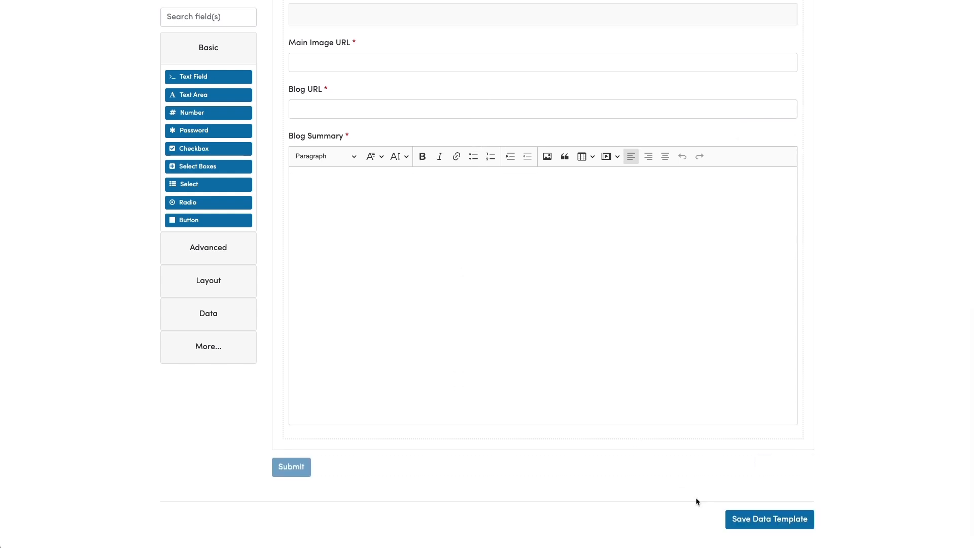
{"action": "left_click", "coordinate": [741, 515]}
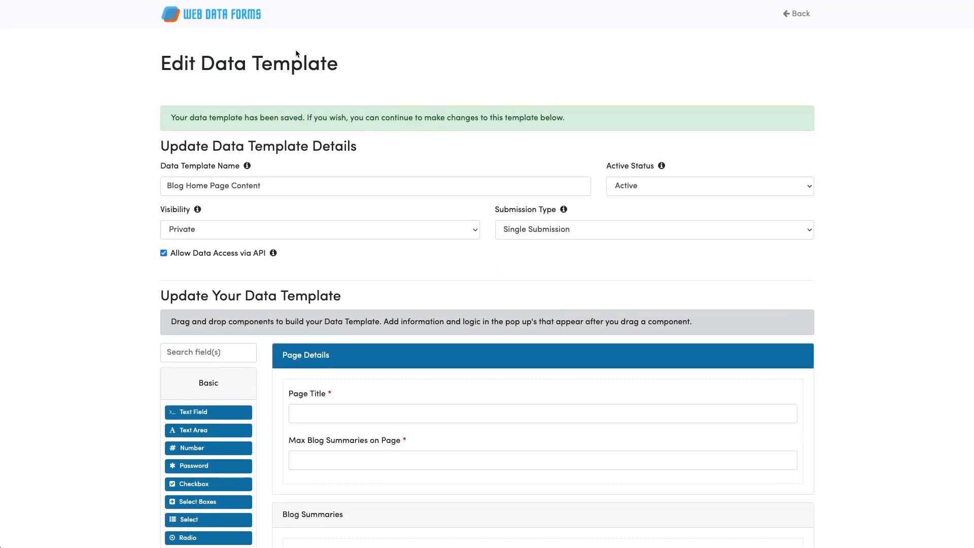
- Go to the Blog Home Page Content template in the CMS > Blog folder and open its current submission for modification
{"action": "left_click", "coordinate": [251, 16]}
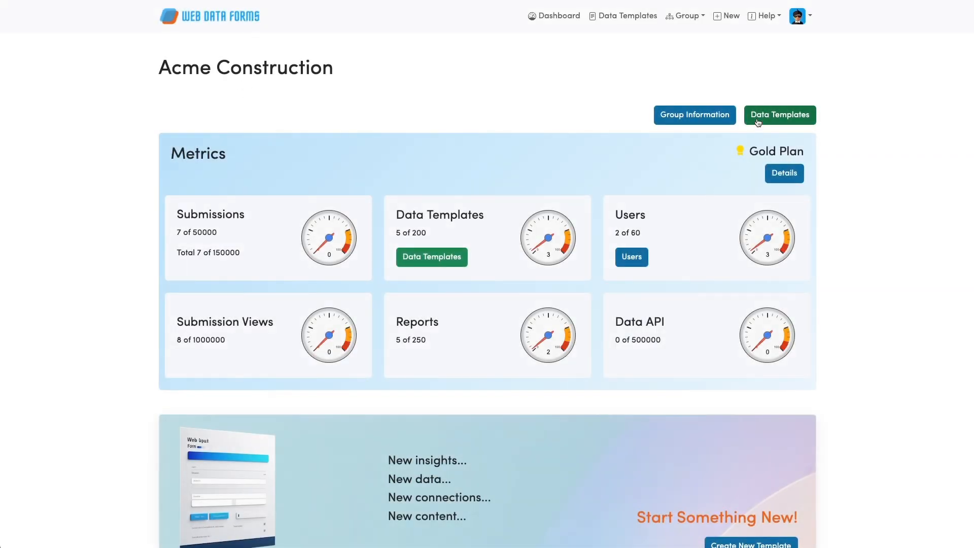
{"action": "left_click", "coordinate": [756, 119]}
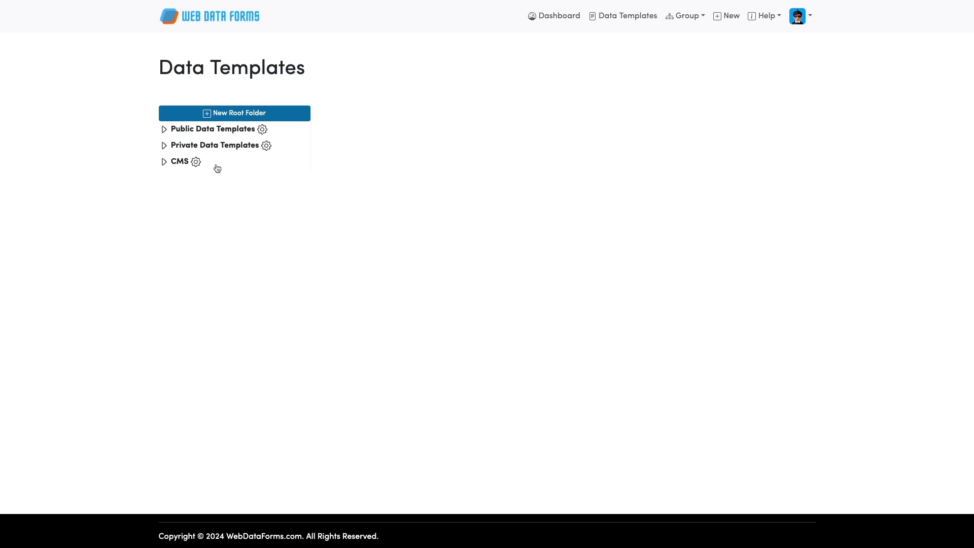
{"action": "left_click", "coordinate": [175, 161]}
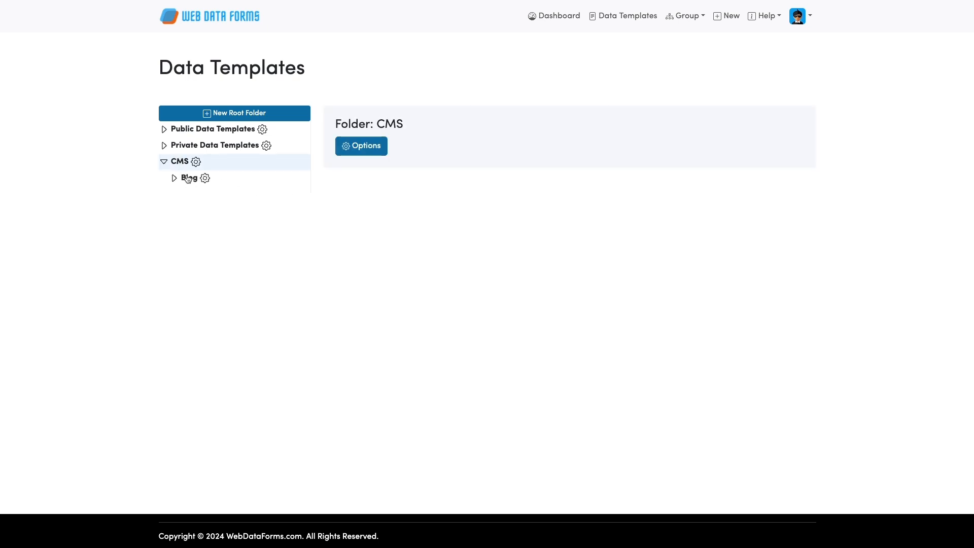
{"action": "left_click", "coordinate": [188, 178]}
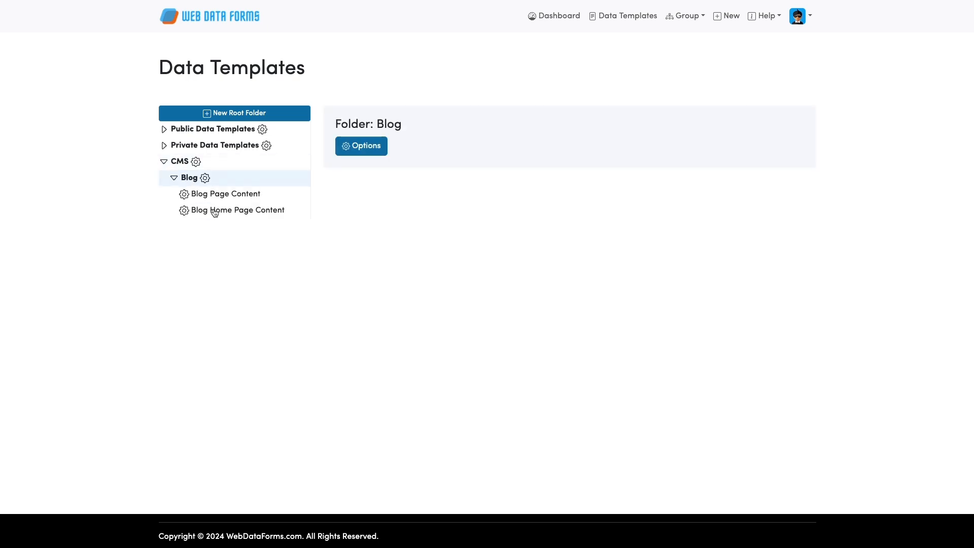
{"action": "left_click", "coordinate": [233, 213]}
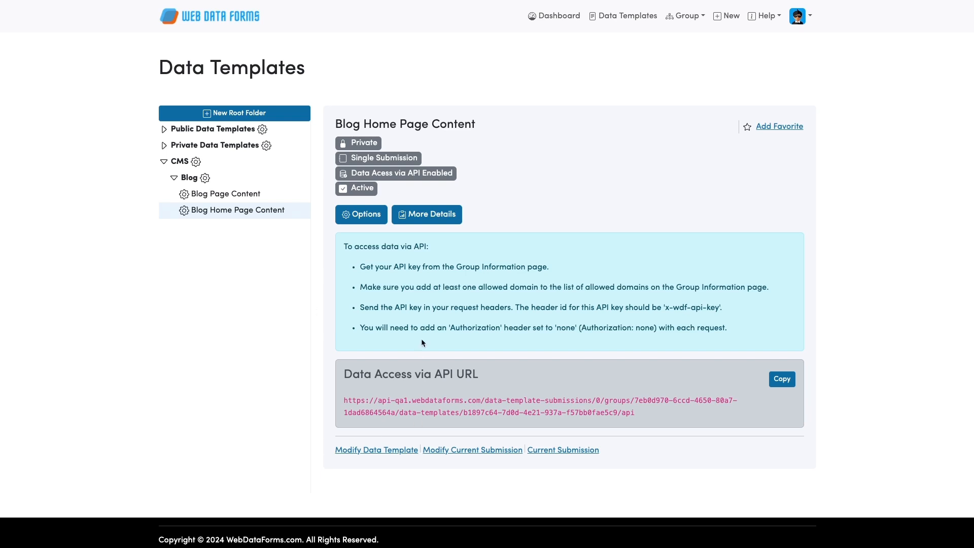
{"action": "scroll", "coordinate": [422, 339], "scroll_direction": "down", "scroll_amount": 1}
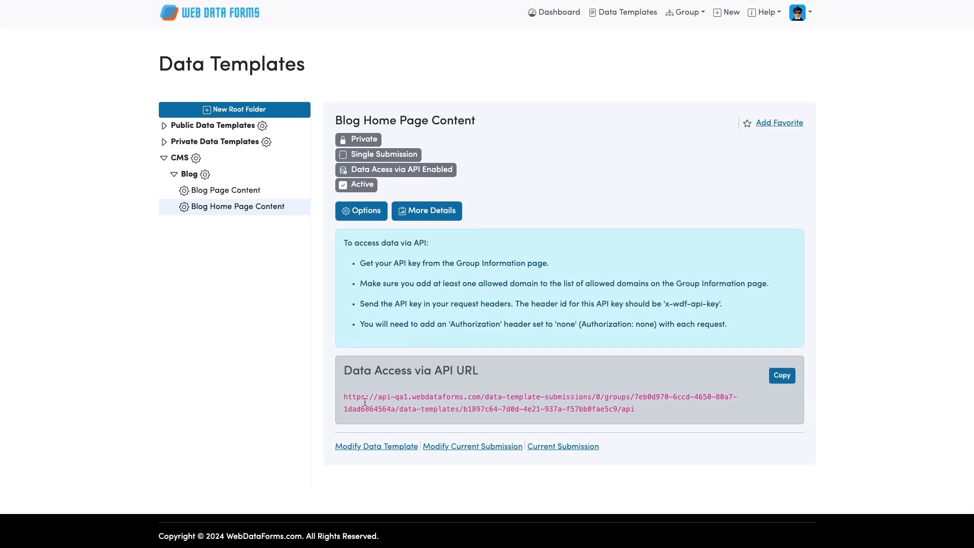
{"action": "left_click", "coordinate": [464, 448]}
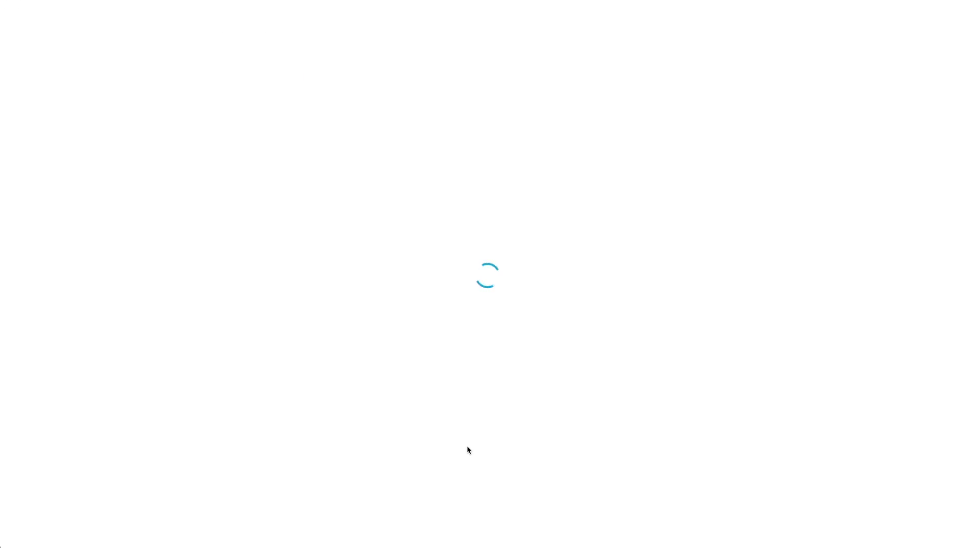
- Examine the submission form's Page Details and Blog Summaries panels to check which fields belong to the repeatable blog summary
{"action": "scroll", "coordinate": [502, 252], "scroll_direction": "down", "scroll_amount": 5}
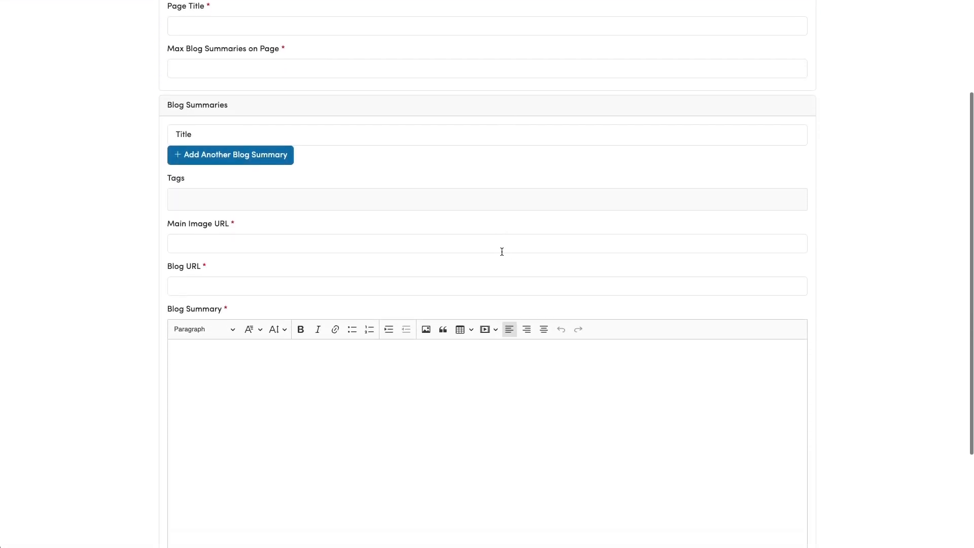
{"action": "scroll", "coordinate": [501, 252], "scroll_direction": "up", "scroll_amount": 2}
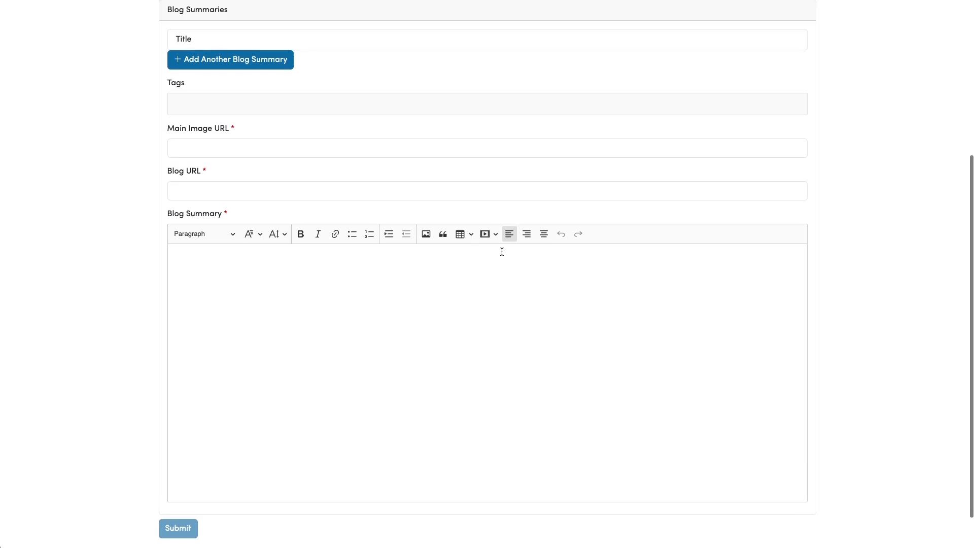
{"action": "scroll", "coordinate": [502, 252], "scroll_direction": "up", "scroll_amount": 1}
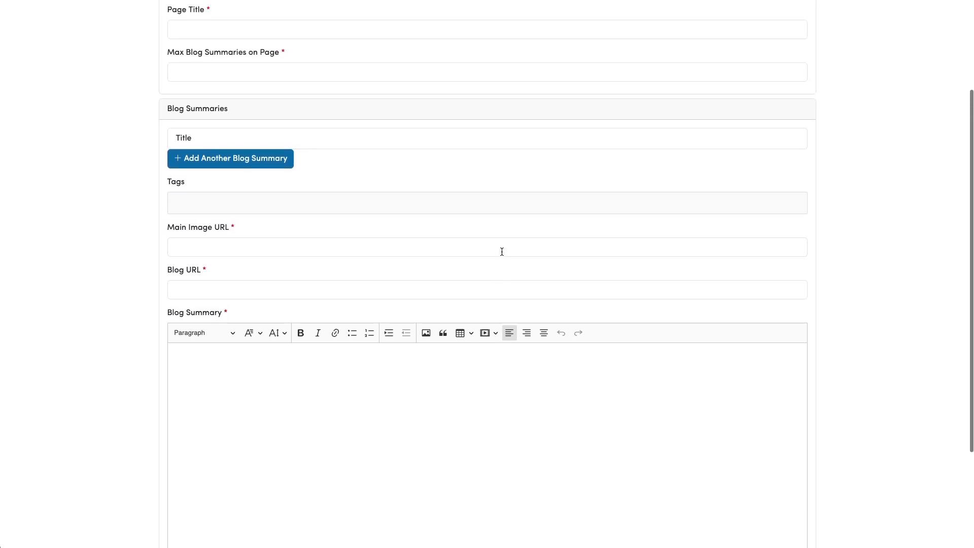
{"action": "scroll", "coordinate": [502, 251], "scroll_direction": "up", "scroll_amount": 1}
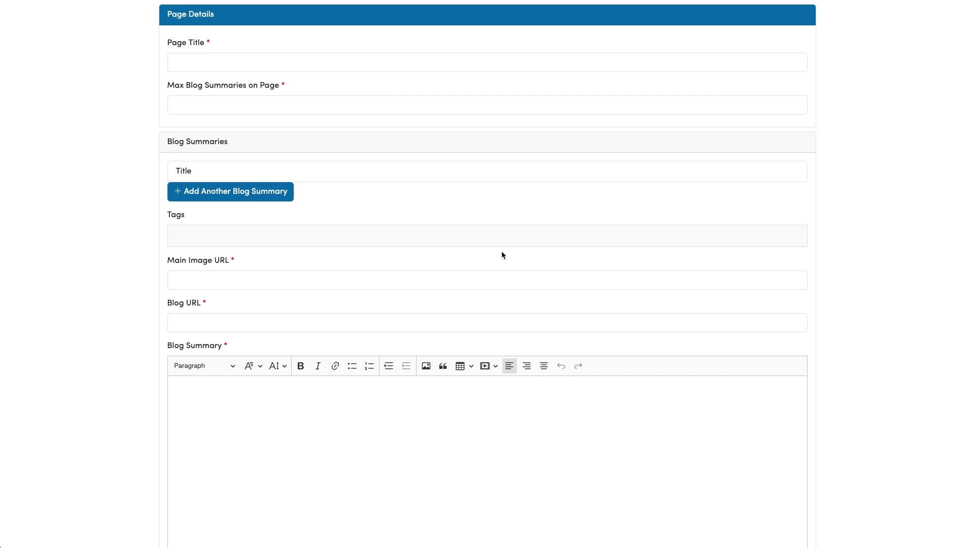
{"action": "scroll", "coordinate": [502, 255], "scroll_direction": "down", "scroll_amount": 2}
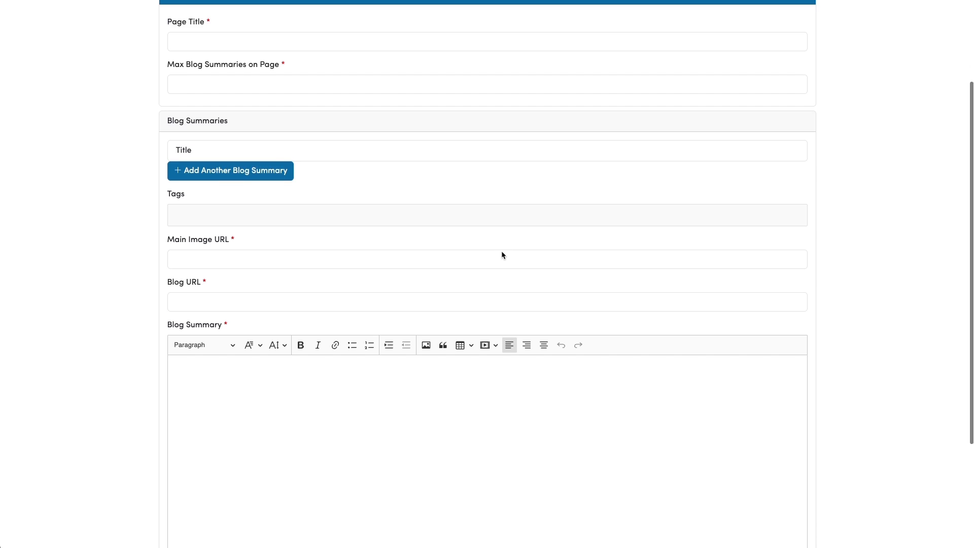
{"action": "scroll", "coordinate": [501, 251], "scroll_direction": "down", "scroll_amount": 3}
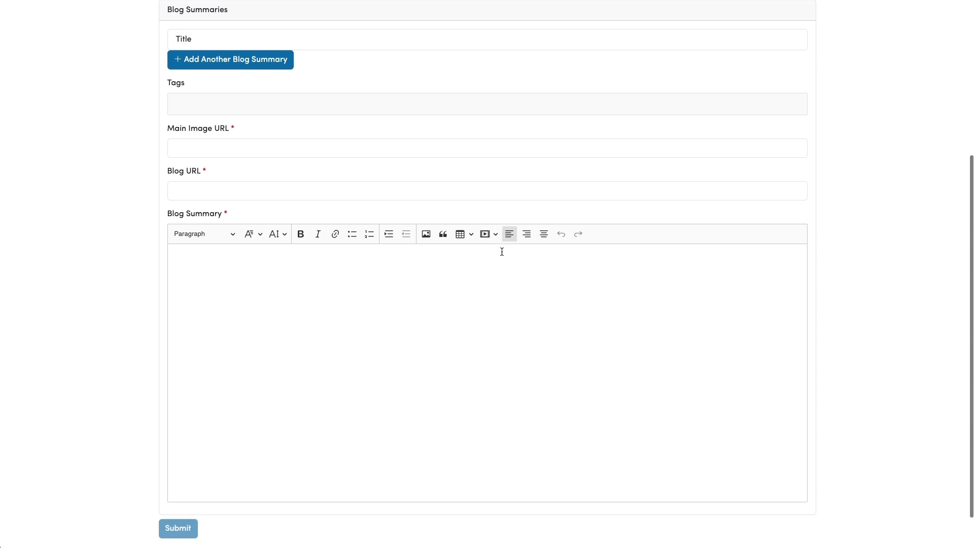
{"action": "scroll", "coordinate": [502, 252], "scroll_direction": "up", "scroll_amount": 5}
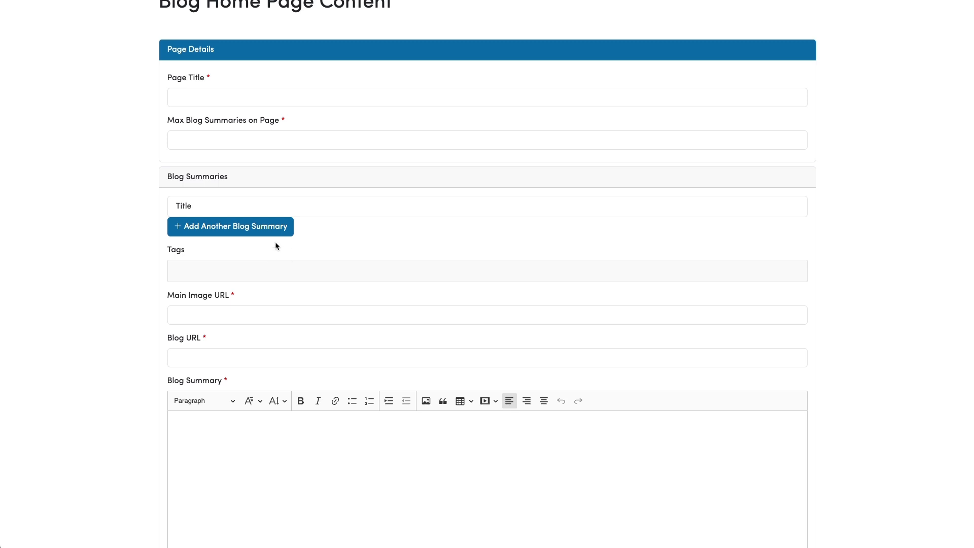
{"action": "scroll", "coordinate": [228, 248], "scroll_direction": "down", "scroll_amount": 5}
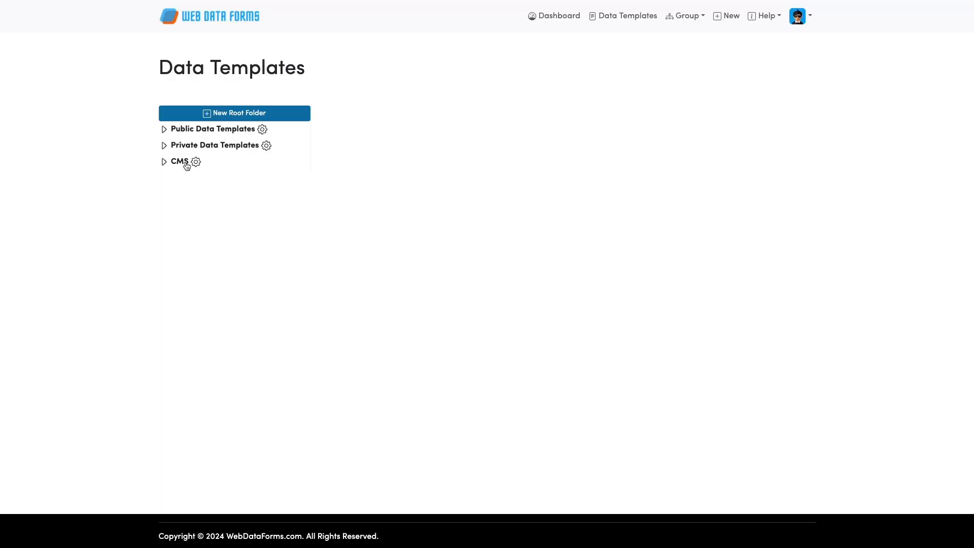
- Open the Blog Home Page Content template from the CMS > Blog folder for modification
{"action": "left_click", "coordinate": [183, 162]}
{"action": "left_click", "coordinate": [190, 178]}
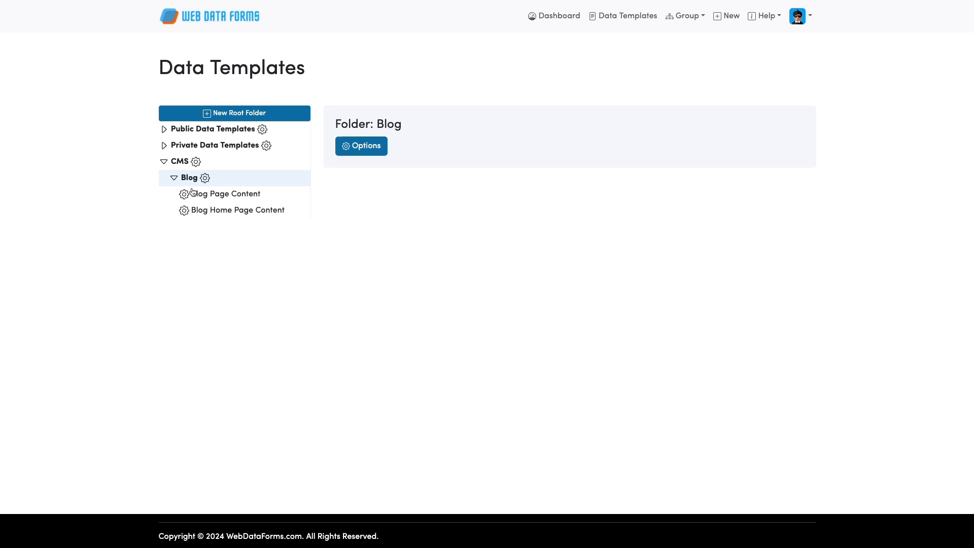
{"action": "left_click", "coordinate": [215, 212]}
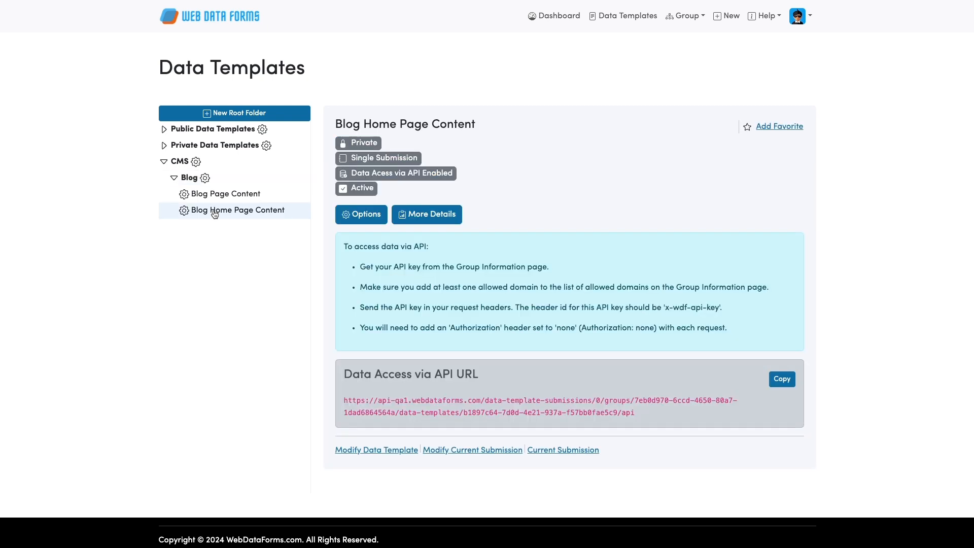
{"action": "left_click", "coordinate": [359, 448]}
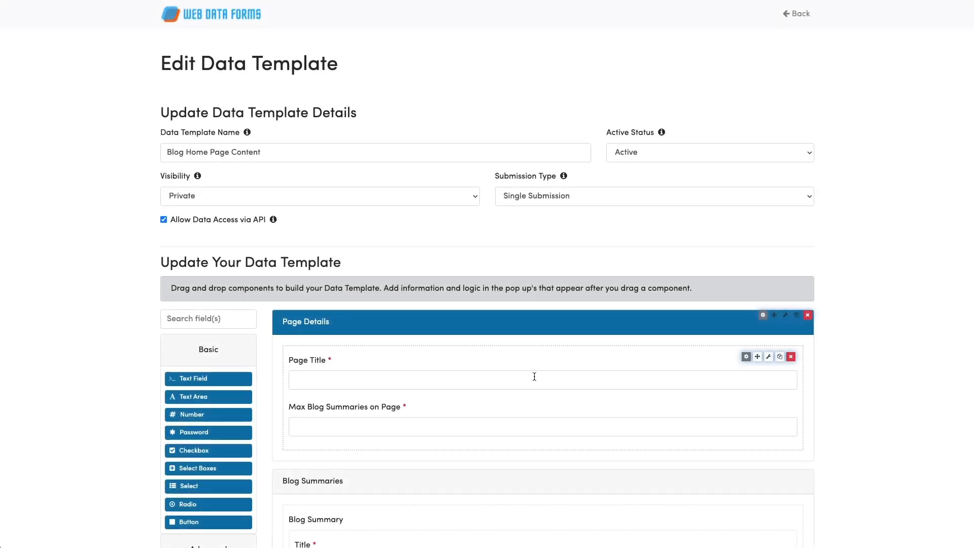
- Move the Tags field into the Blog Summary edit grid, directly below the Date field
{"action": "scroll", "coordinate": [534, 377], "scroll_direction": "down", "scroll_amount": 7}
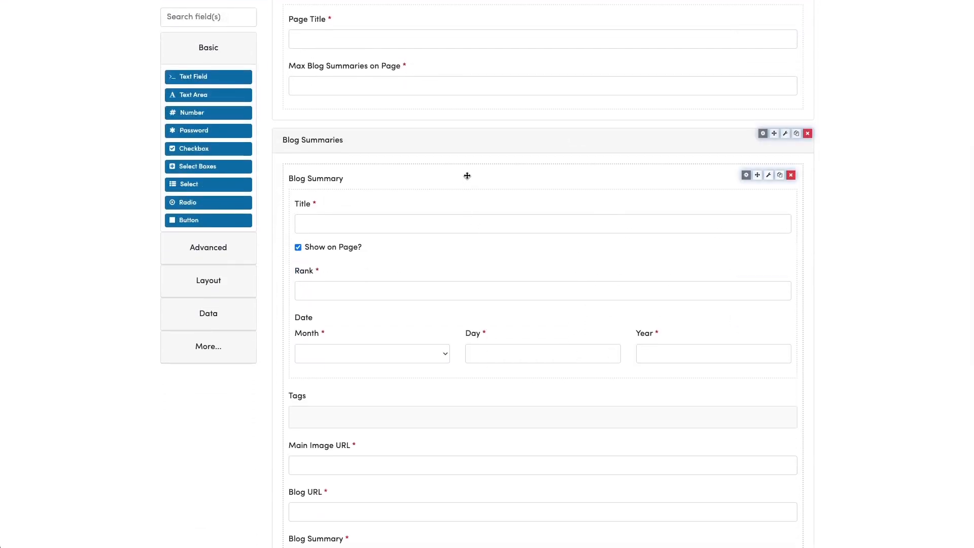
{"action": "scroll", "coordinate": [467, 176], "scroll_direction": "down", "scroll_amount": 2}
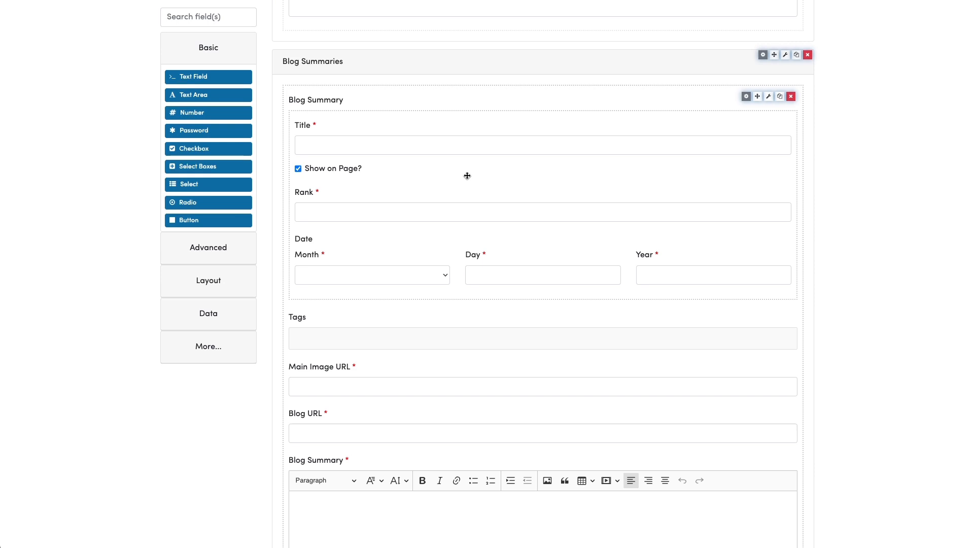
{"action": "scroll", "coordinate": [468, 175], "scroll_direction": "down", "scroll_amount": 1}
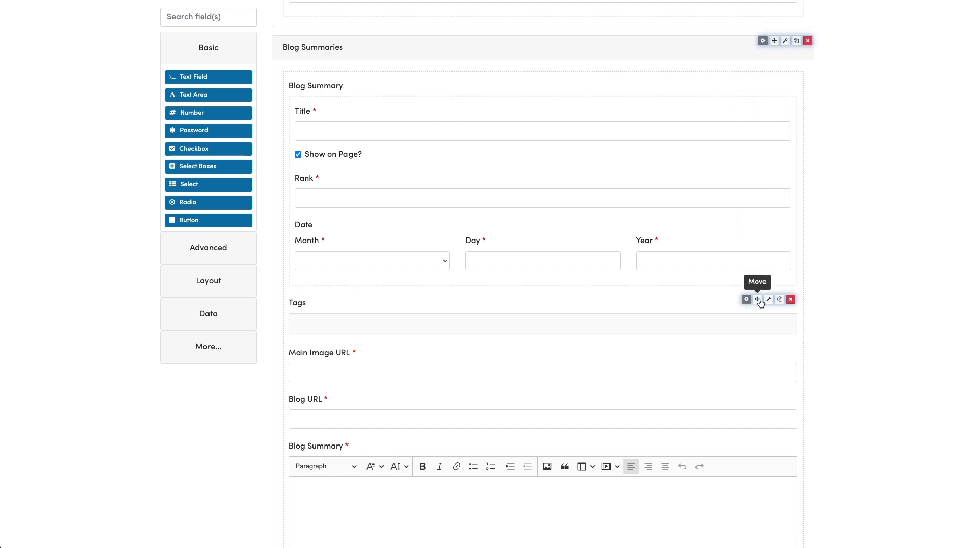
{"action": "left_click_drag", "start_coordinate": [757, 300], "coordinate": [759, 272]}
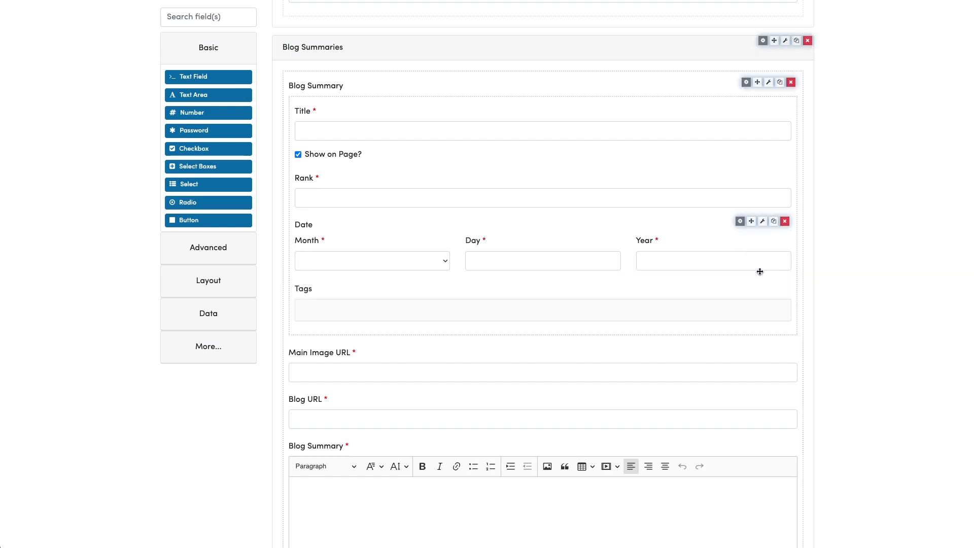
- Move the Main Image URL, Blog URL and Blog Summary text fields into the Blog Summary edit grid, in that order below Tags
{"action": "scroll", "coordinate": [760, 272], "scroll_direction": "down", "scroll_amount": 1}
{"action": "mouse_move", "coordinate": [767, 296]}
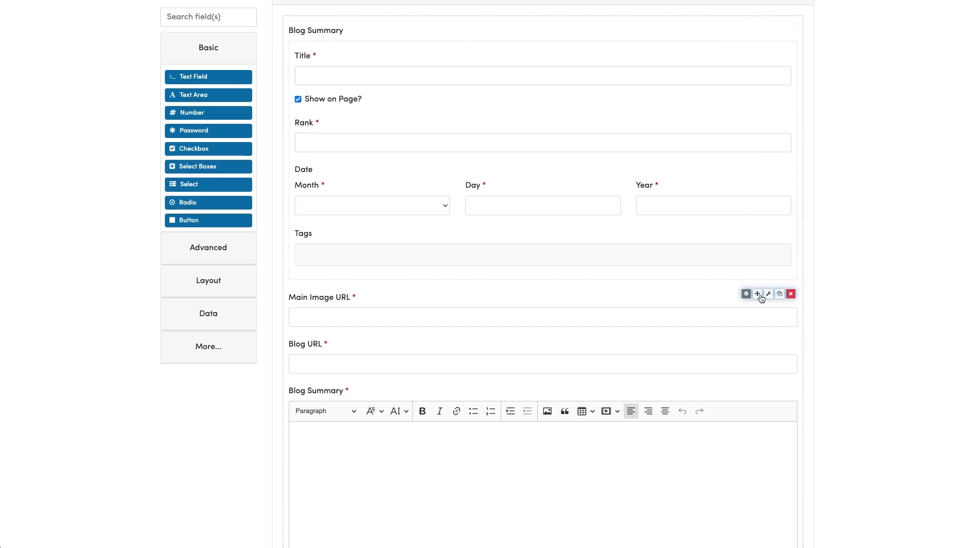
{"action": "left_click_drag", "start_coordinate": [759, 295], "coordinate": [761, 263]}
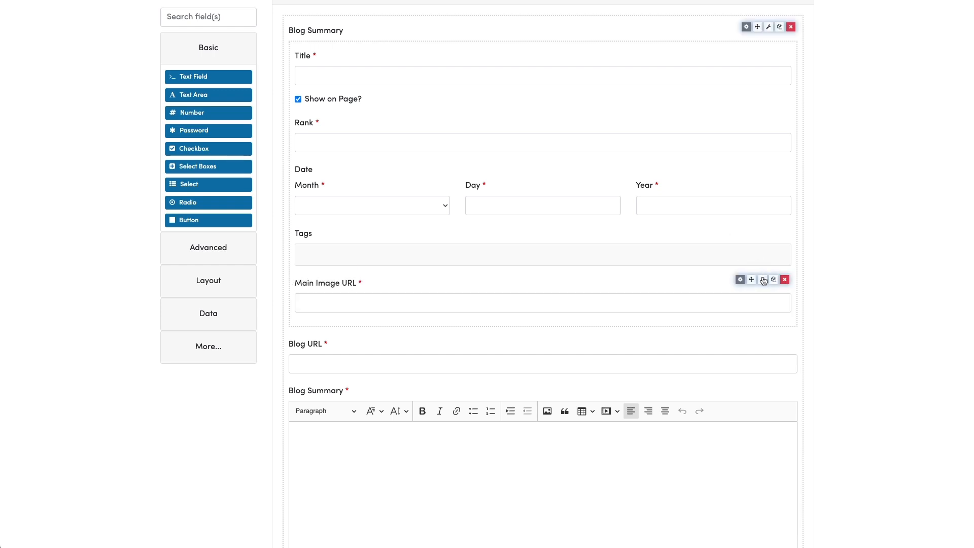
{"action": "scroll", "coordinate": [765, 315], "scroll_direction": "down", "scroll_amount": 2}
{"action": "mouse_move", "coordinate": [576, 291]}
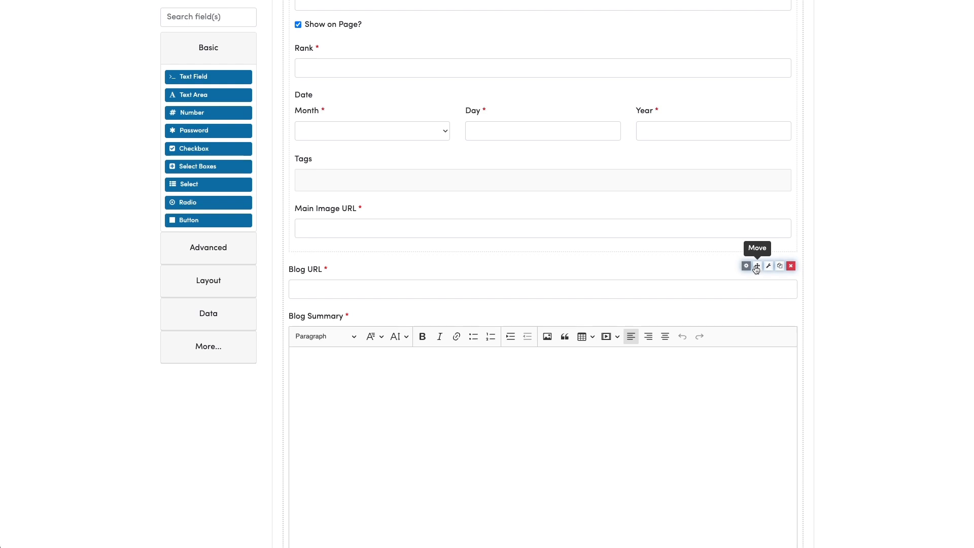
{"action": "left_click_drag", "start_coordinate": [756, 268], "coordinate": [754, 227]}
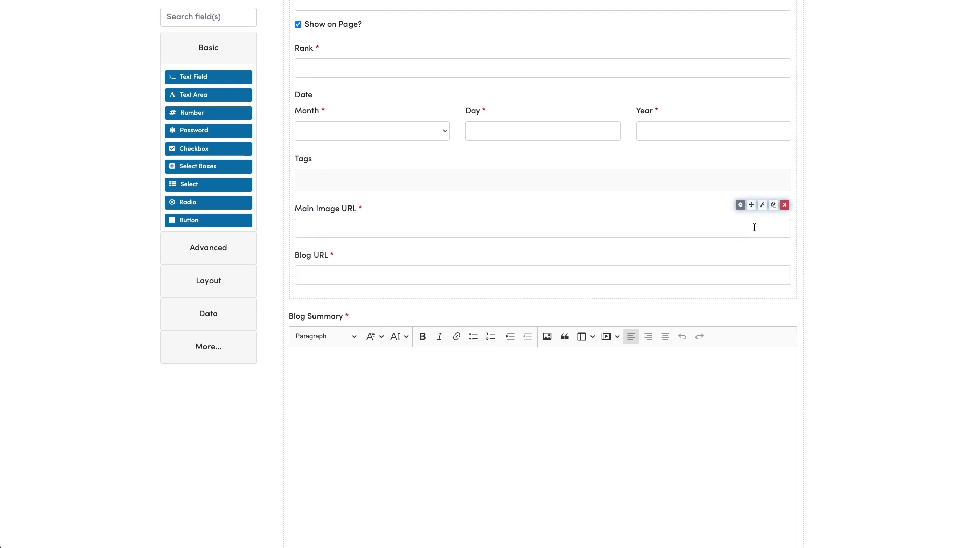
{"action": "scroll", "coordinate": [748, 289], "scroll_direction": "down", "scroll_amount": 1}
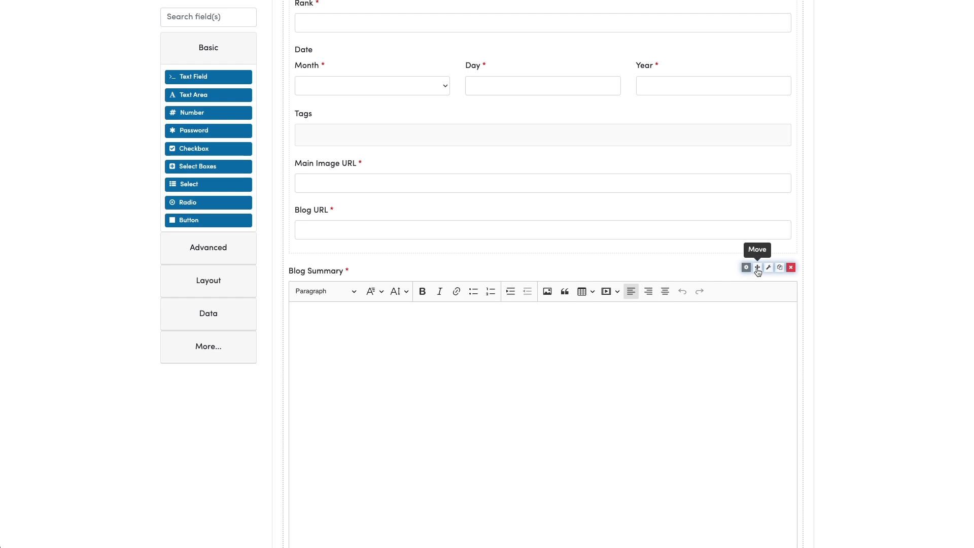
{"action": "mouse_move", "coordinate": [757, 268]}
{"action": "left_mouse_down"}
{"action": "mouse_move", "coordinate": [759, 244]}
{"action": "mouse_move", "coordinate": [759, 287]}
{"action": "left_mouse_up"}
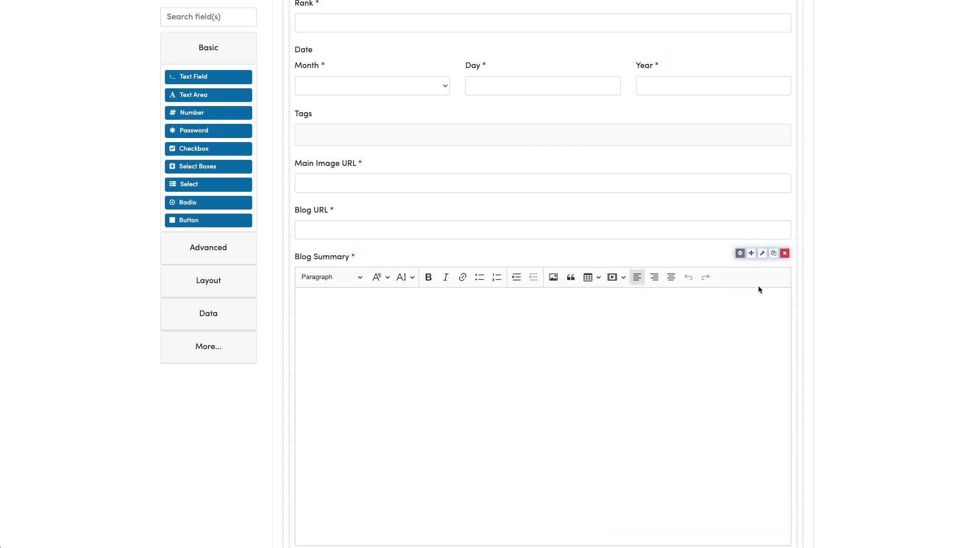
- Check the order of the fields inside the Blog Summary edit grid and save the updated data template
{"action": "scroll", "coordinate": [758, 289], "scroll_direction": "down", "scroll_amount": 4}
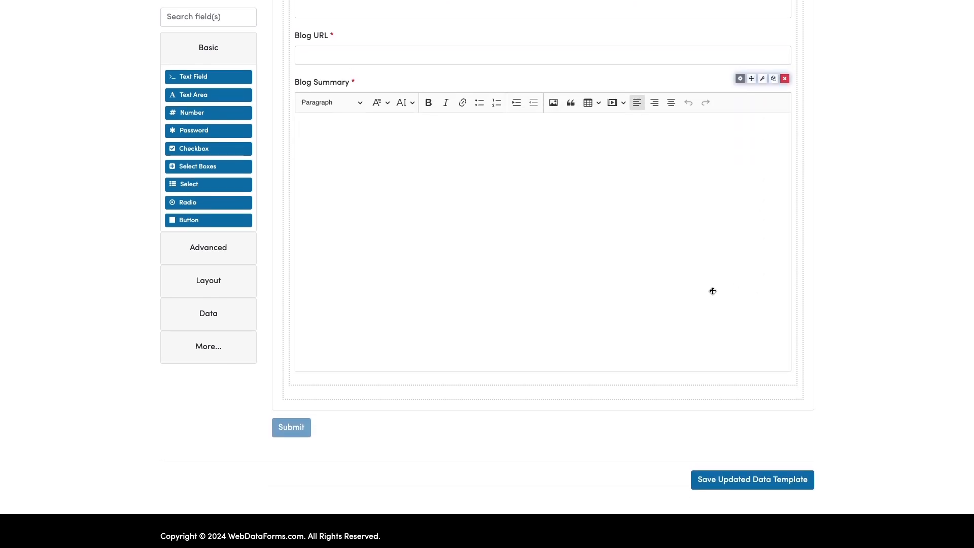
{"action": "scroll", "coordinate": [713, 290], "scroll_direction": "up", "scroll_amount": 9}
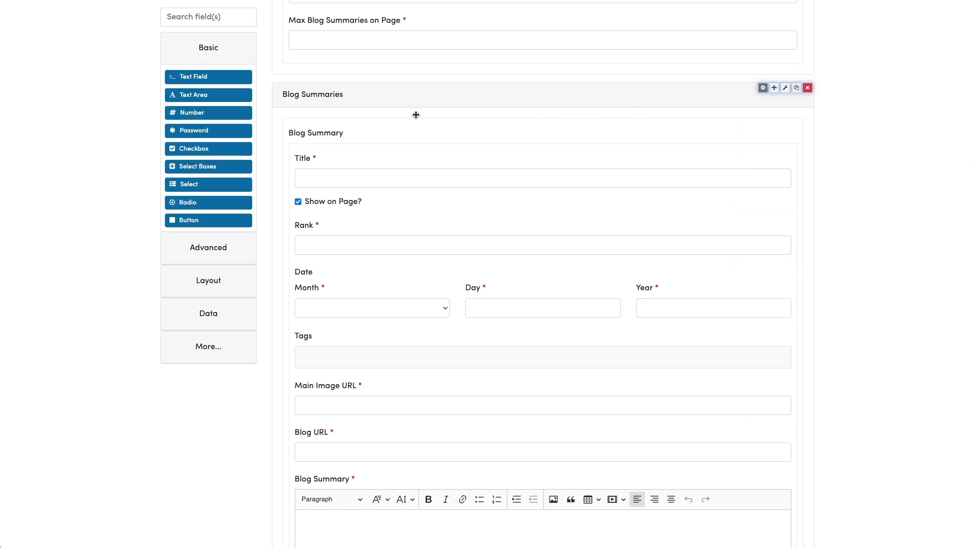
{"action": "scroll", "coordinate": [614, 250], "scroll_direction": "down", "scroll_amount": 4}
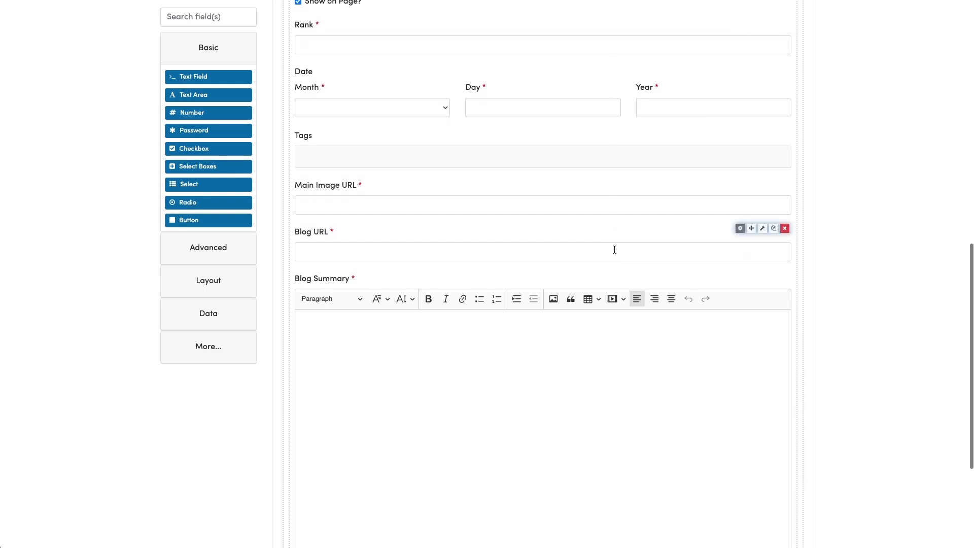
{"action": "scroll", "coordinate": [614, 250], "scroll_direction": "down", "scroll_amount": 4}
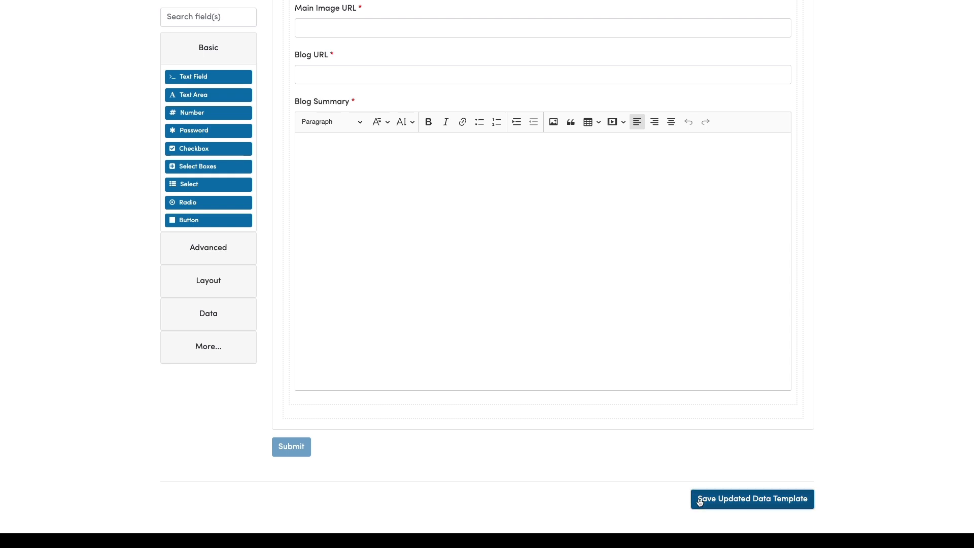
{"action": "left_click", "coordinate": [699, 502]}
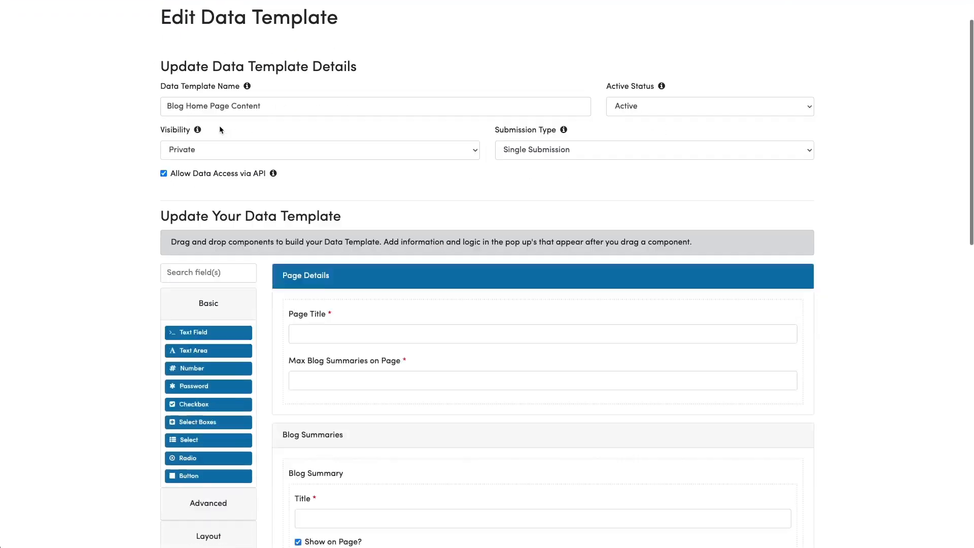
- Go to the Blog Home Page Content template in the CMS > Blog folder and open its current submission for modification
{"action": "scroll", "coordinate": [221, 128], "scroll_direction": "down", "scroll_amount": 7}
{"action": "scroll", "coordinate": [220, 130], "scroll_direction": "down", "scroll_amount": 6}
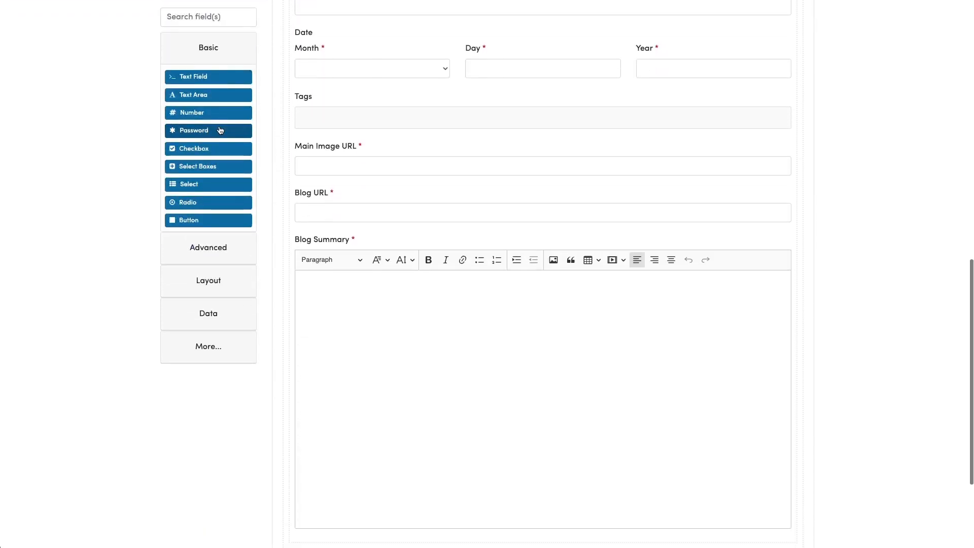
{"action": "scroll", "coordinate": [220, 130], "scroll_direction": "down", "scroll_amount": 2}
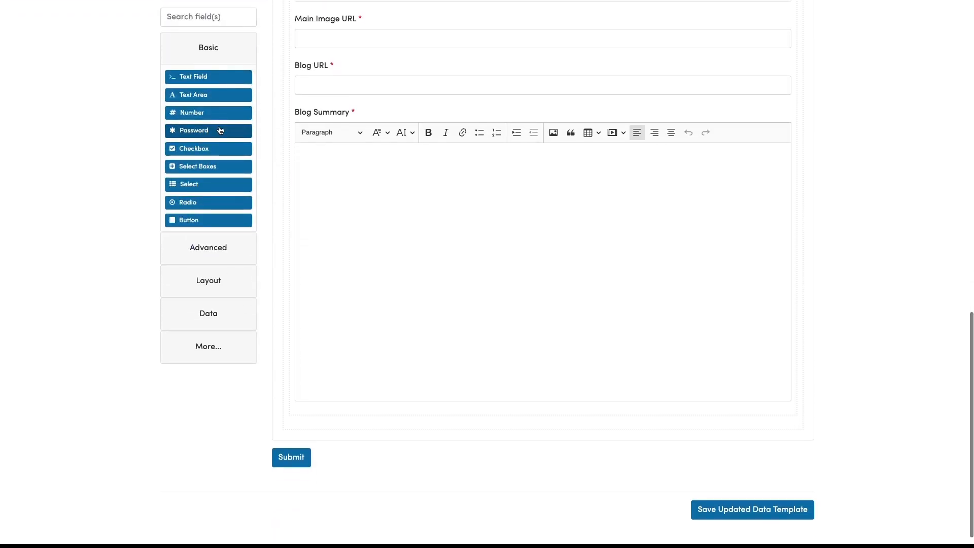
{"action": "scroll", "coordinate": [221, 129], "scroll_direction": "up", "scroll_amount": 15}
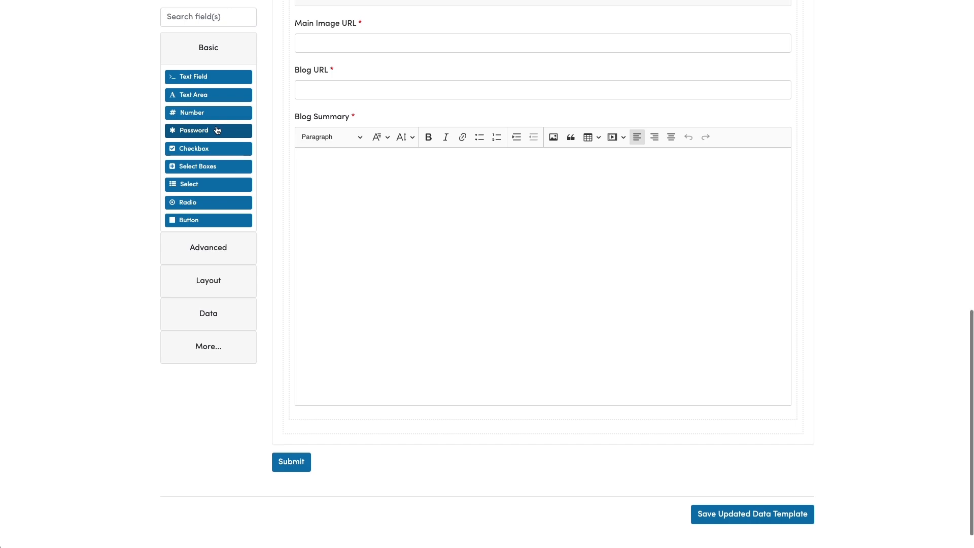
{"action": "scroll", "coordinate": [218, 130], "scroll_direction": "up", "scroll_amount": 5}
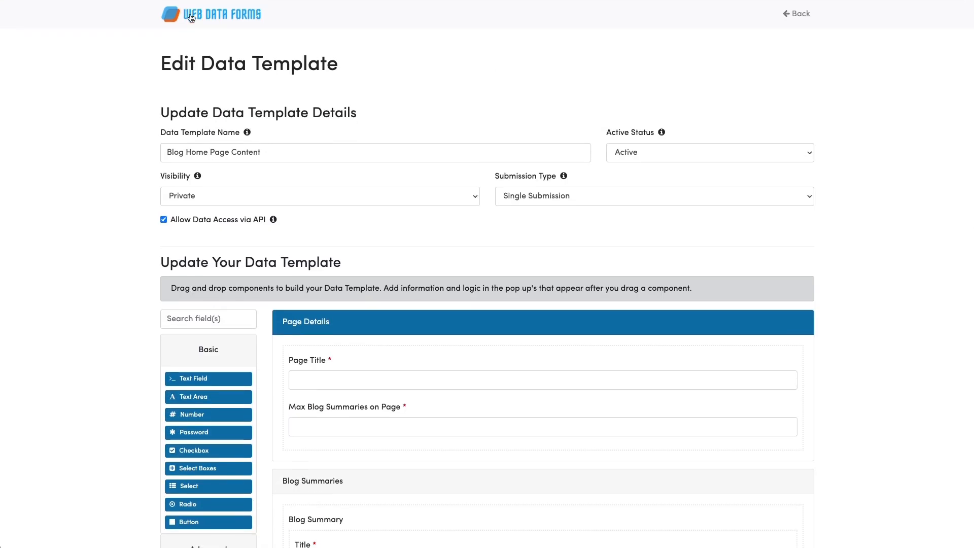
{"action": "left_click", "coordinate": [191, 18]}
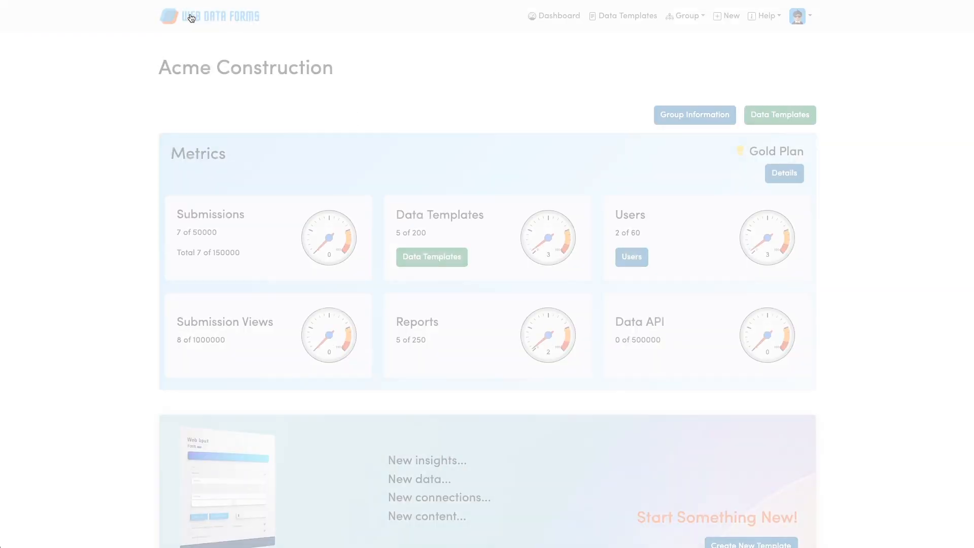
{"action": "left_click", "coordinate": [777, 115]}
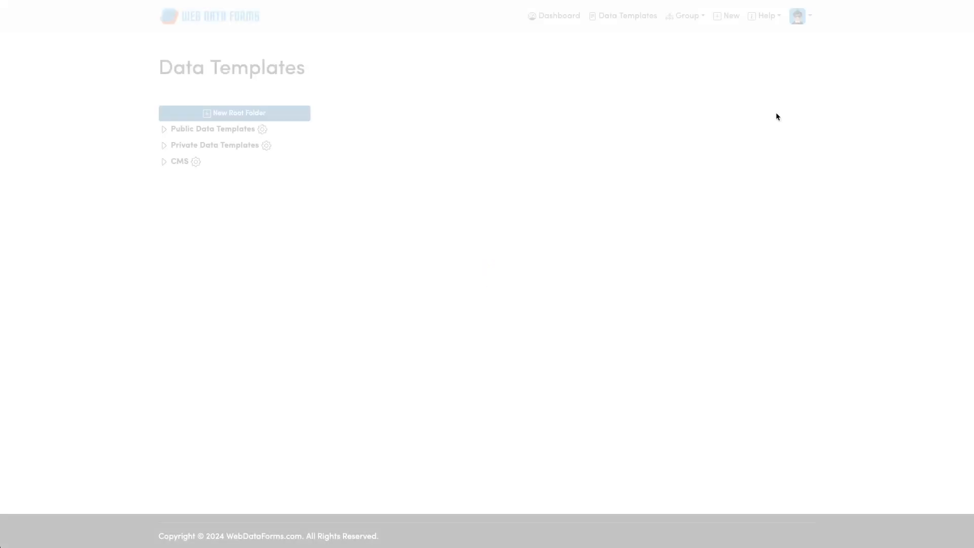
{"action": "left_click", "coordinate": [181, 166]}
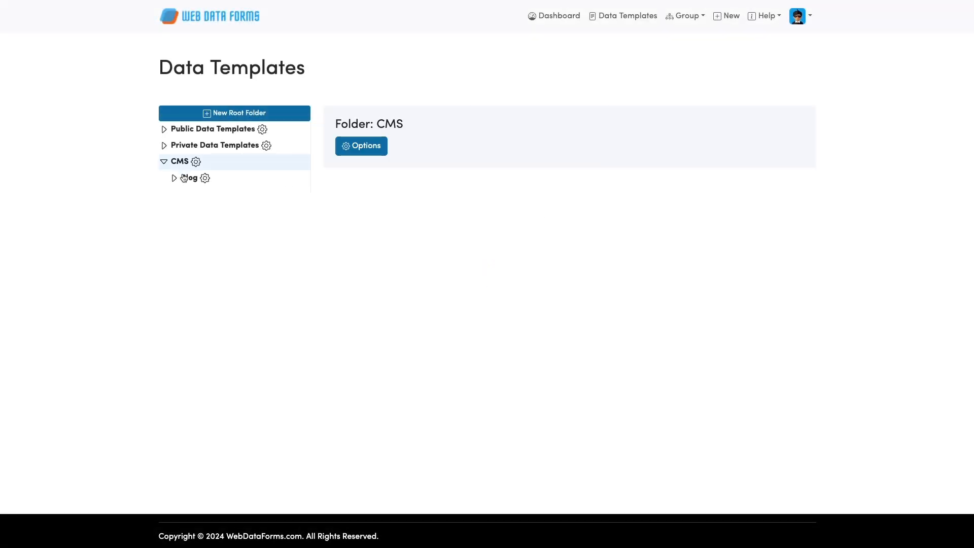
{"action": "left_click", "coordinate": [185, 177]}
{"action": "left_click", "coordinate": [204, 214]}
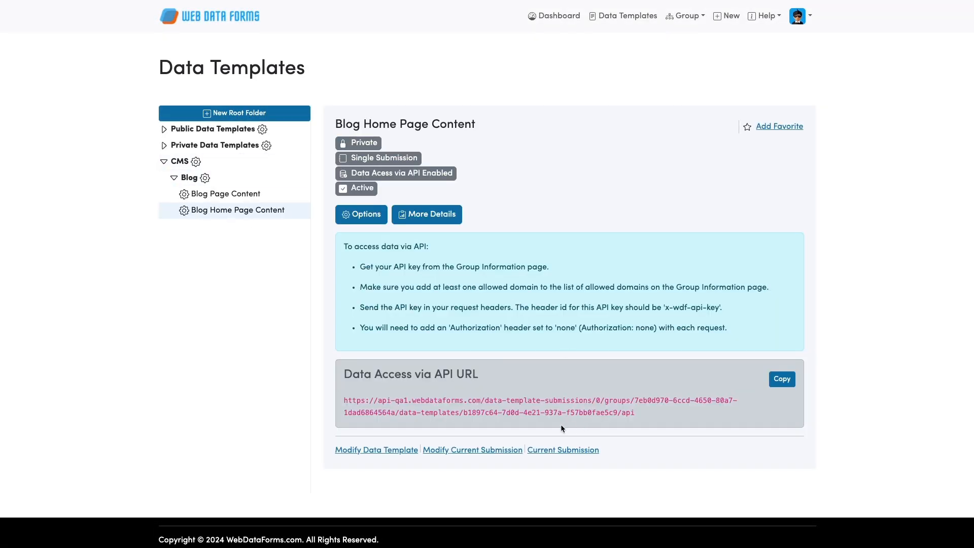
{"action": "left_click", "coordinate": [434, 453]}
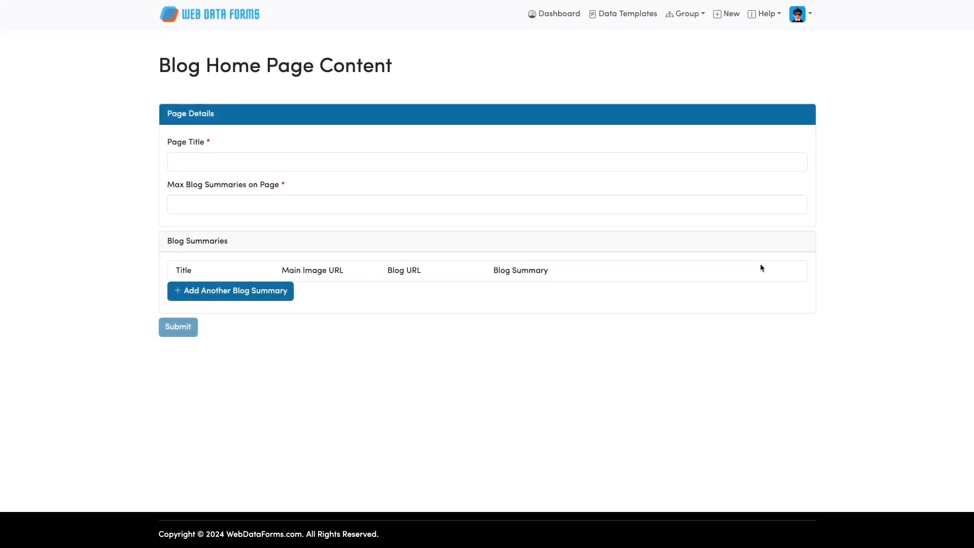
- Start another blog summary entry, review all its fields, and cancel the entry
{"action": "left_click", "coordinate": [248, 294]}
{"action": "scroll", "coordinate": [286, 290], "scroll_direction": "down", "scroll_amount": 4}
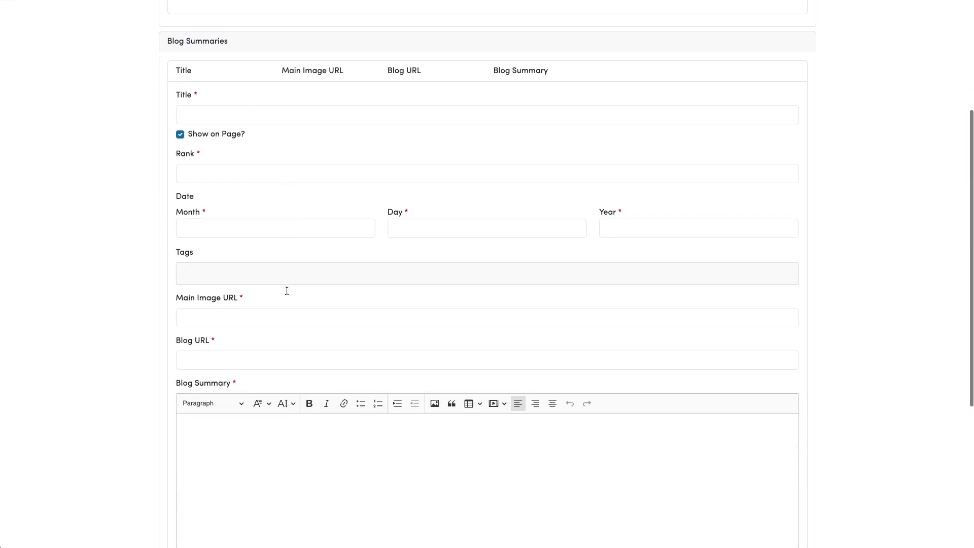
{"action": "scroll", "coordinate": [287, 291], "scroll_direction": "down", "scroll_amount": 5}
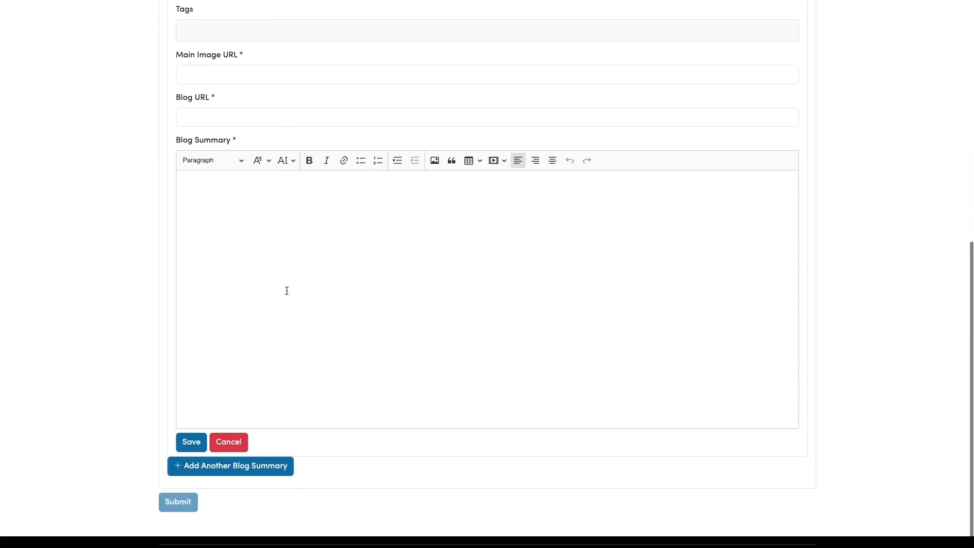
{"action": "left_click", "coordinate": [228, 443]}
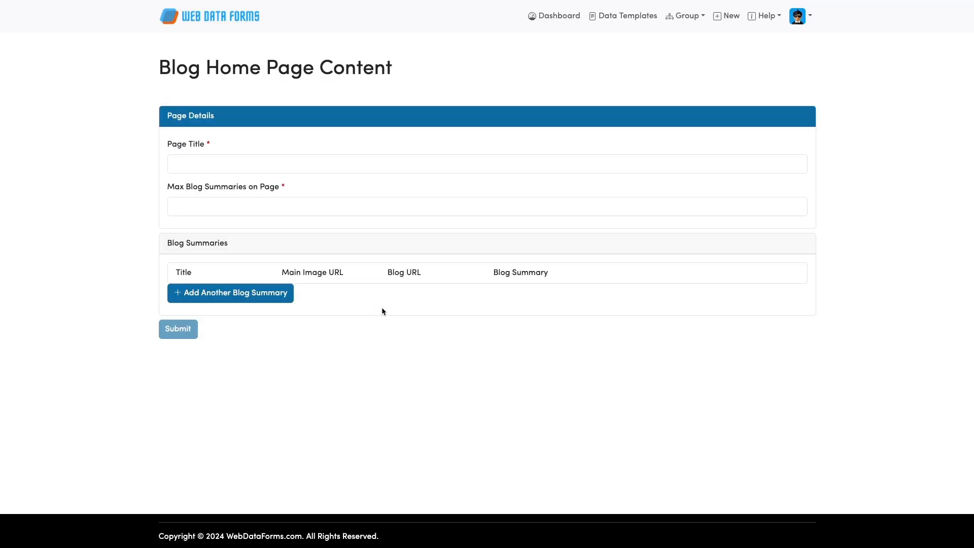
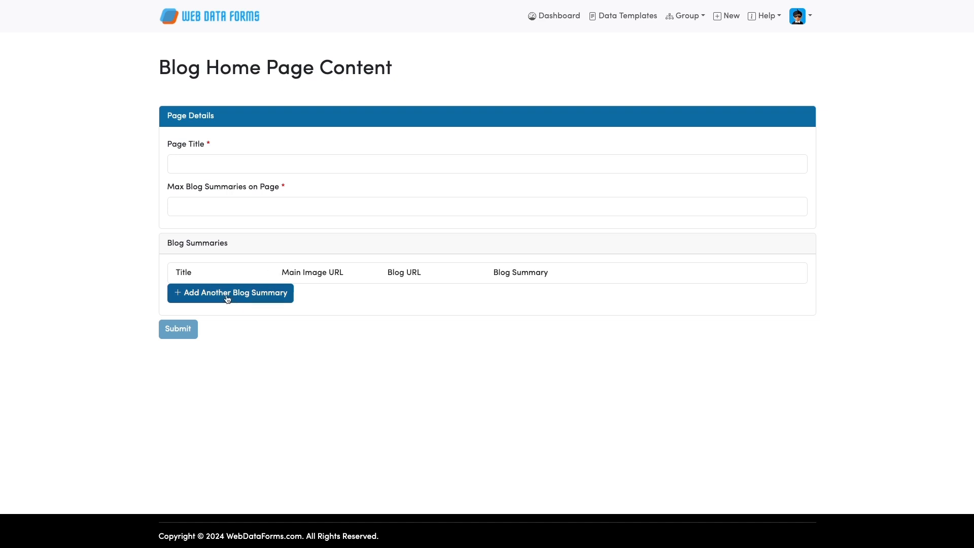
- Return to the data templates and open Blog Home Page Content from the CMS > Blog folder for modification
{"action": "scroll", "coordinate": [188, 284], "scroll_direction": "left", "scroll_amount": 5}
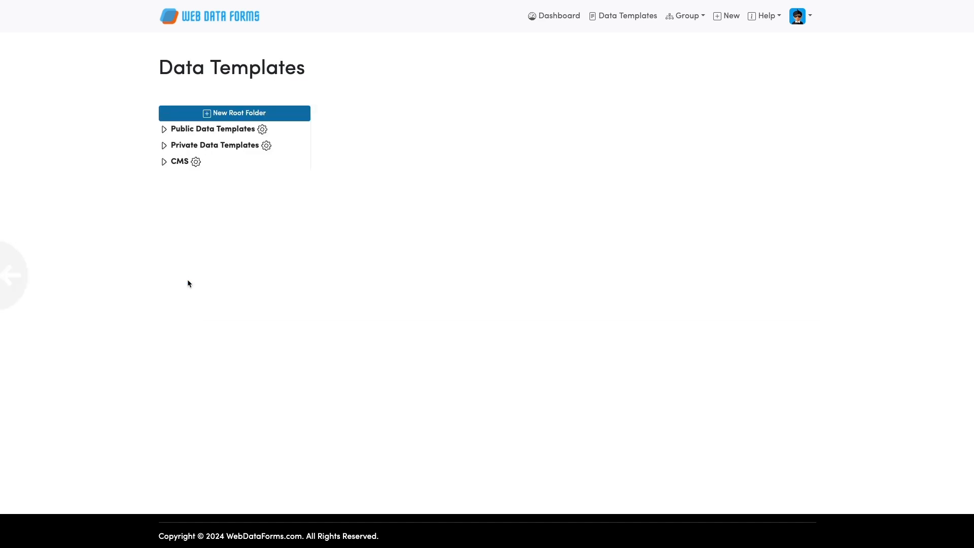
{"action": "left_click", "coordinate": [182, 163]}
{"action": "left_click", "coordinate": [188, 180]}
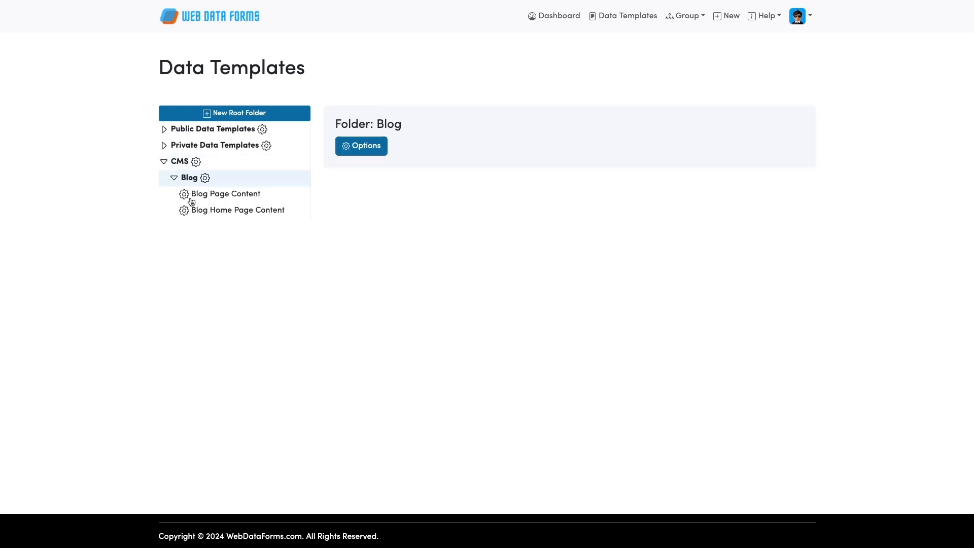
{"action": "left_click", "coordinate": [232, 211]}
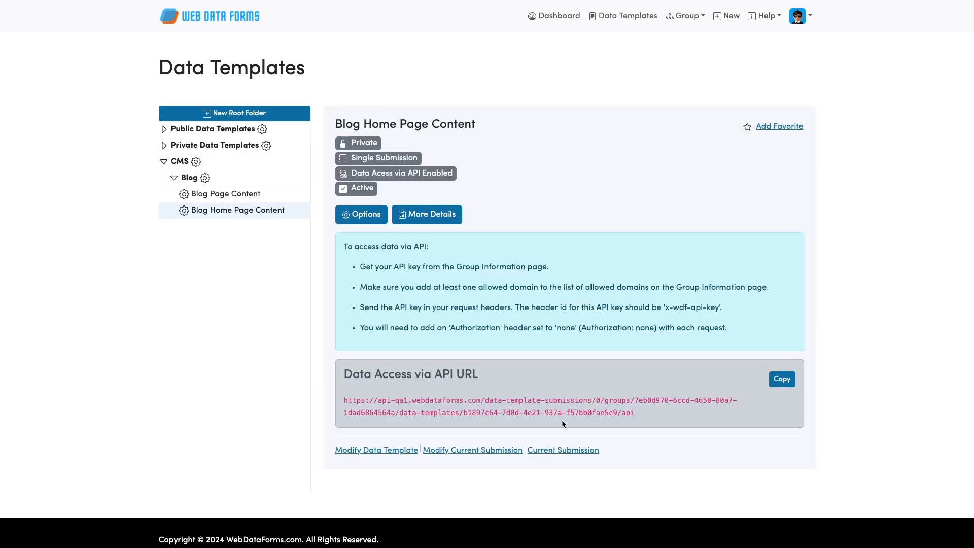
{"action": "left_click", "coordinate": [386, 450]}
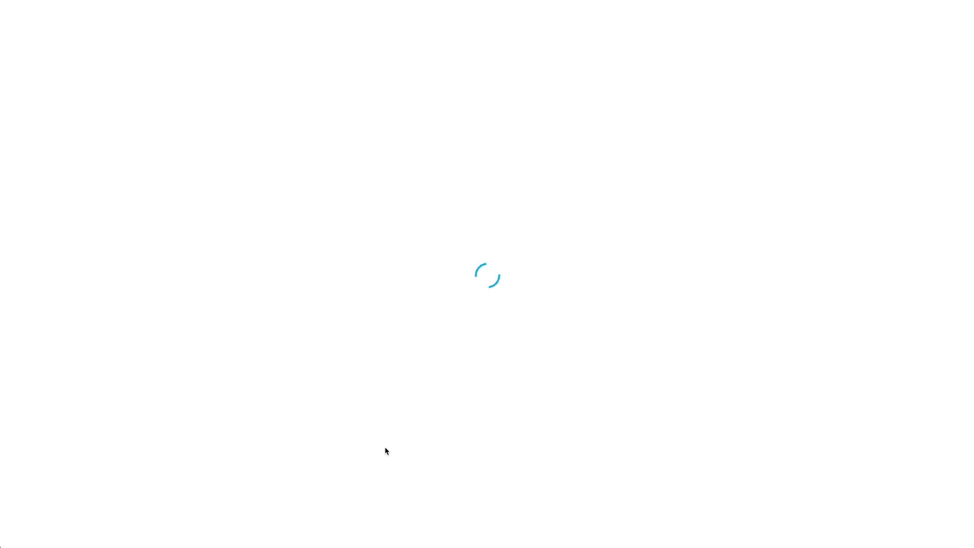
- Enable Open First Row when Empty for the Blog Summary edit grid, check the preview, and save the component
{"action": "scroll", "coordinate": [441, 395], "scroll_direction": "down", "scroll_amount": 7}
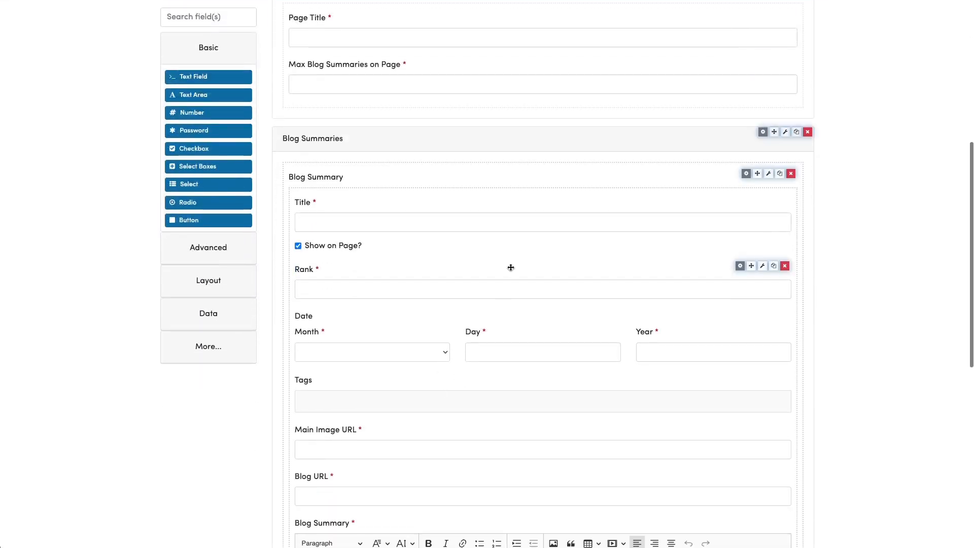
{"action": "left_click", "coordinate": [746, 174]}
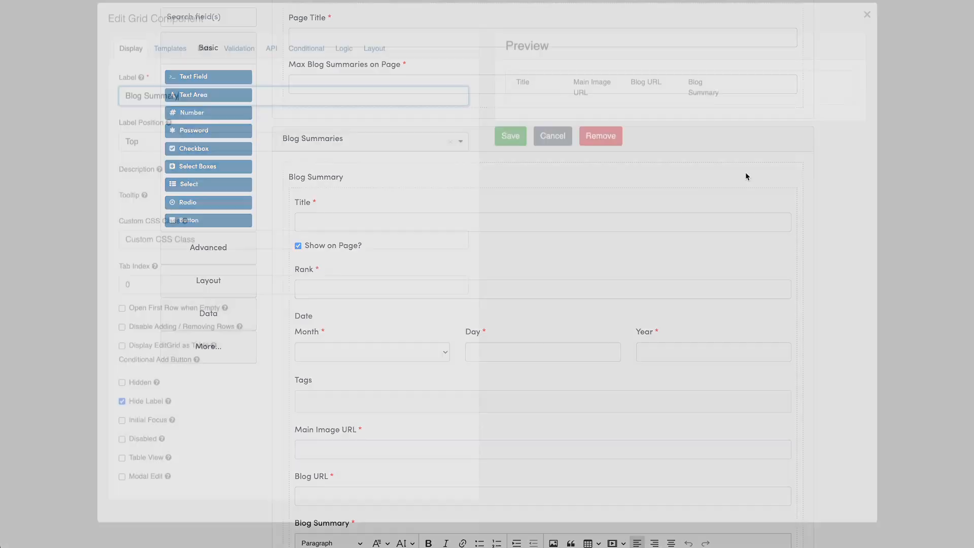
{"action": "scroll", "coordinate": [187, 207], "scroll_direction": "down", "scroll_amount": 2}
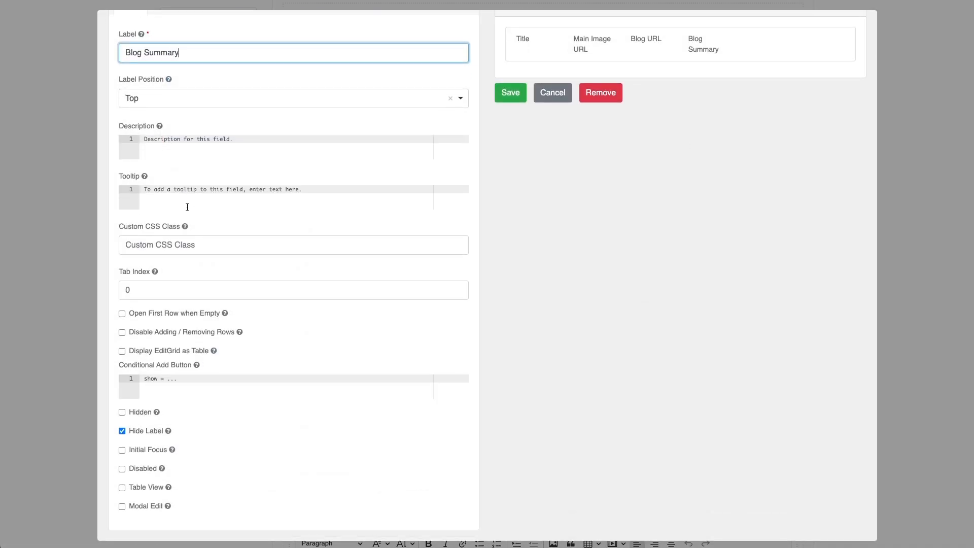
{"action": "left_click", "coordinate": [122, 314]}
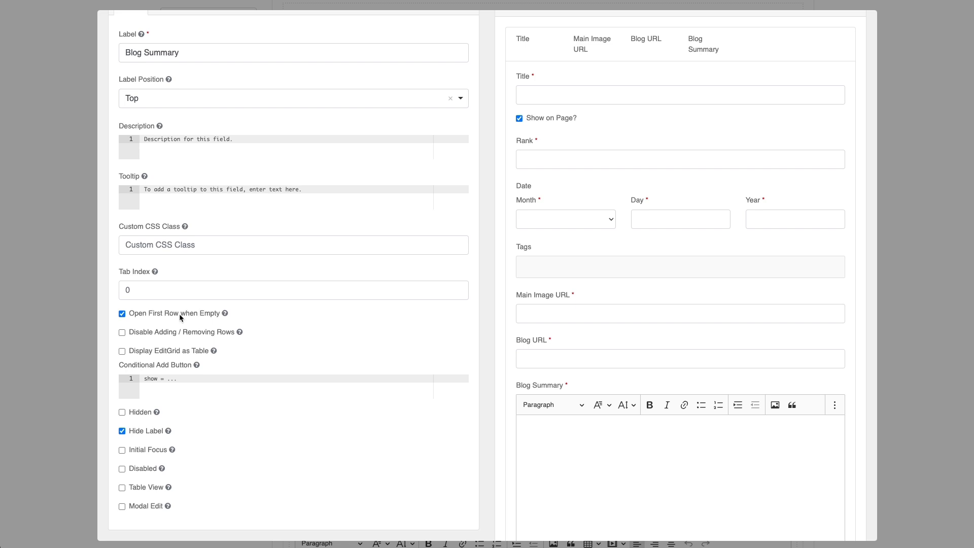
{"action": "scroll", "coordinate": [791, 276], "scroll_direction": "up", "scroll_amount": 1}
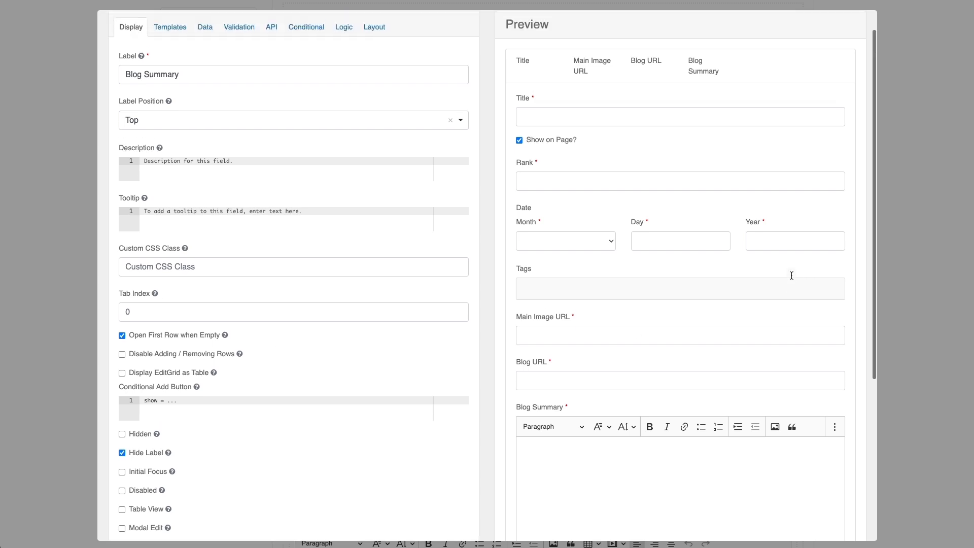
{"action": "scroll", "coordinate": [796, 352], "scroll_direction": "down", "scroll_amount": 2}
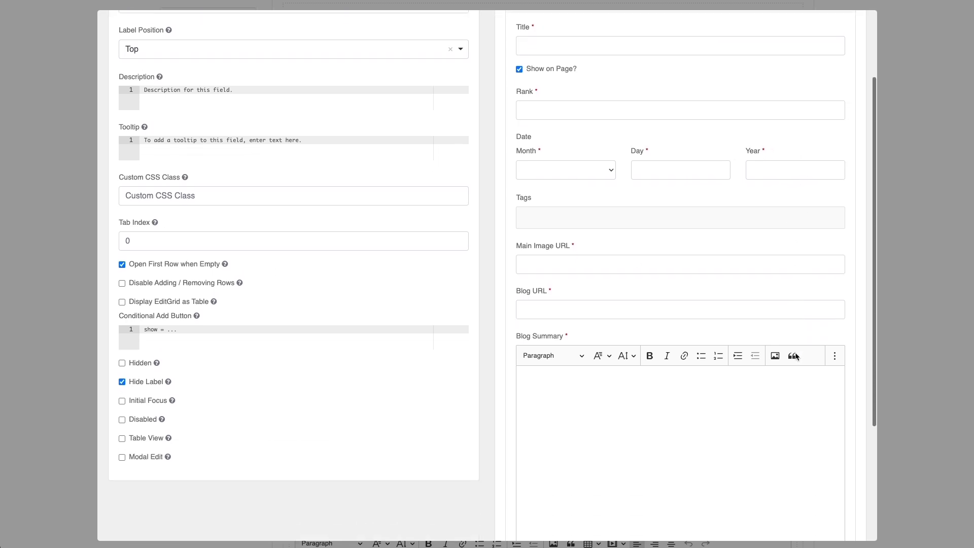
{"action": "scroll", "coordinate": [795, 352], "scroll_direction": "up", "scroll_amount": 2}
{"action": "scroll", "coordinate": [795, 352], "scroll_direction": "down", "scroll_amount": 4}
{"action": "scroll", "coordinate": [795, 357], "scroll_direction": "down", "scroll_amount": 3}
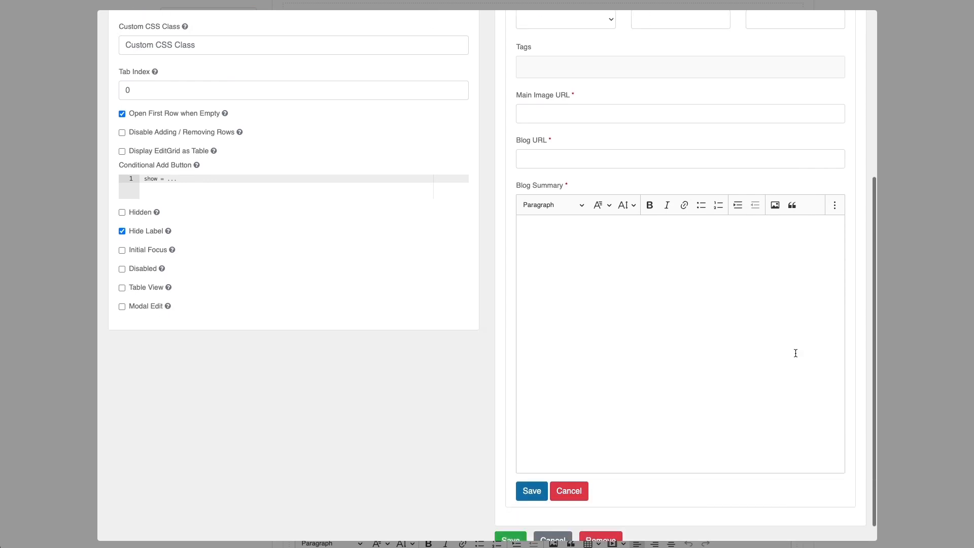
{"action": "left_click", "coordinate": [509, 521]}
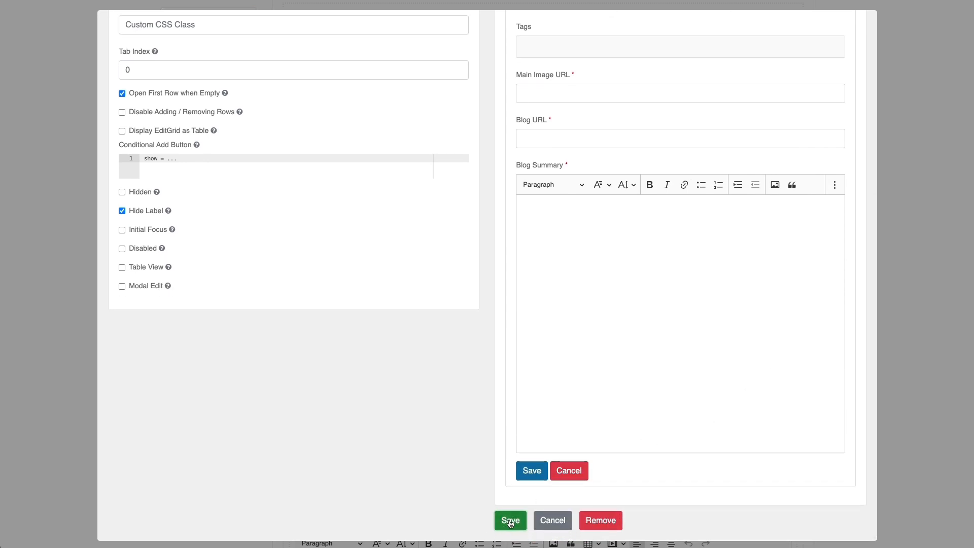
- Save the updated data template
{"action": "scroll", "coordinate": [863, 318], "scroll_direction": "down", "scroll_amount": 5}
{"action": "scroll", "coordinate": [867, 316], "scroll_direction": "down", "scroll_amount": 3}
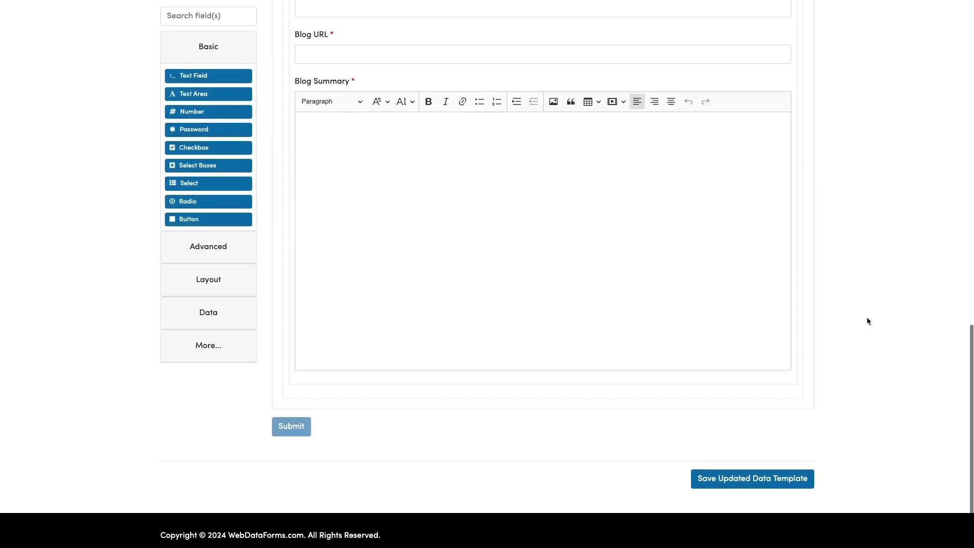
{"action": "left_click", "coordinate": [764, 479]}
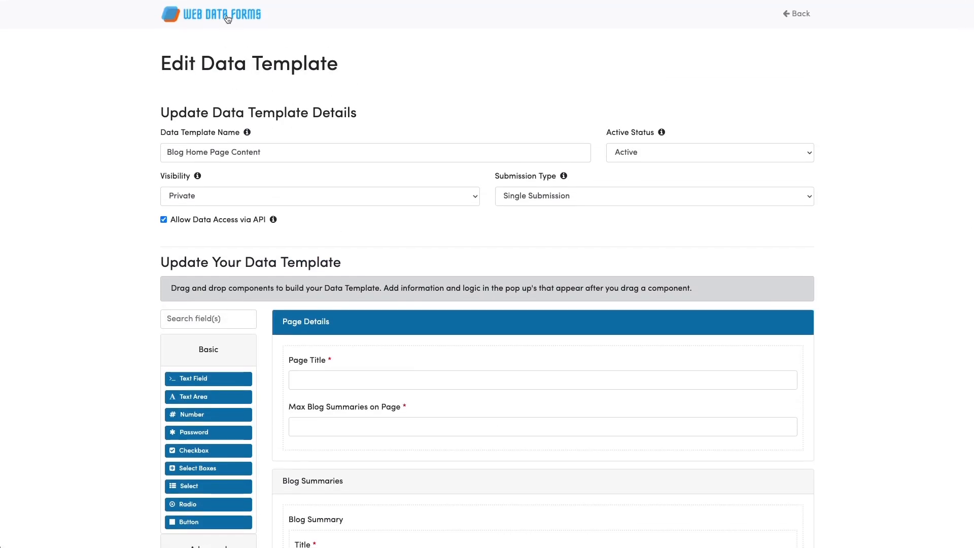
- Go to the Blog Home Page Content template in the CMS > Blog folder and open its current submission for modification
{"action": "left_click", "coordinate": [227, 15]}
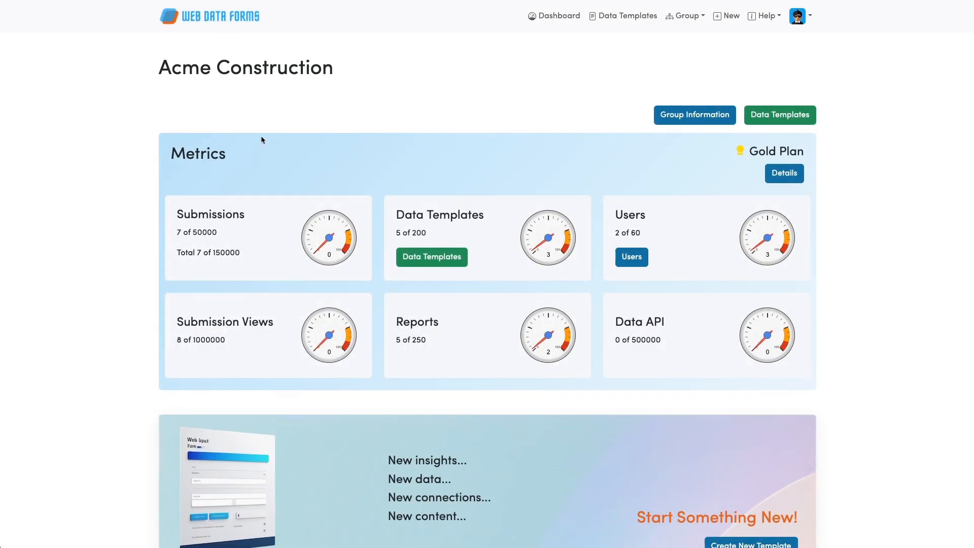
{"action": "left_click", "coordinate": [758, 114]}
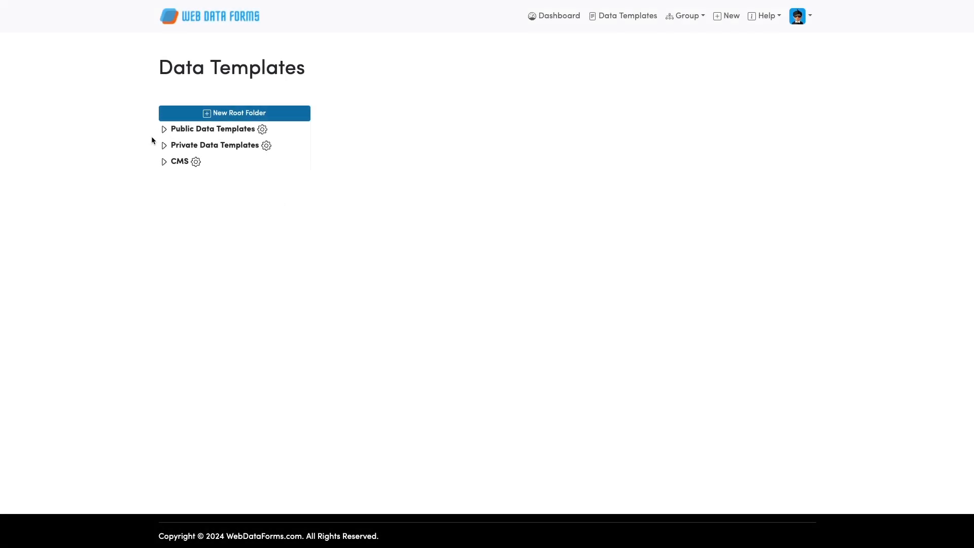
{"action": "left_click", "coordinate": [164, 162]}
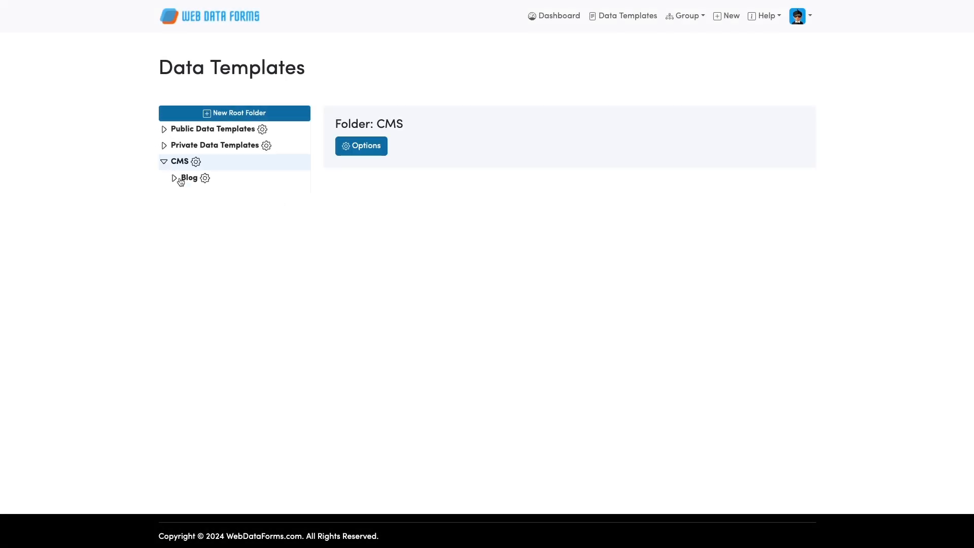
{"action": "left_click", "coordinate": [178, 179]}
{"action": "left_click", "coordinate": [202, 211]}
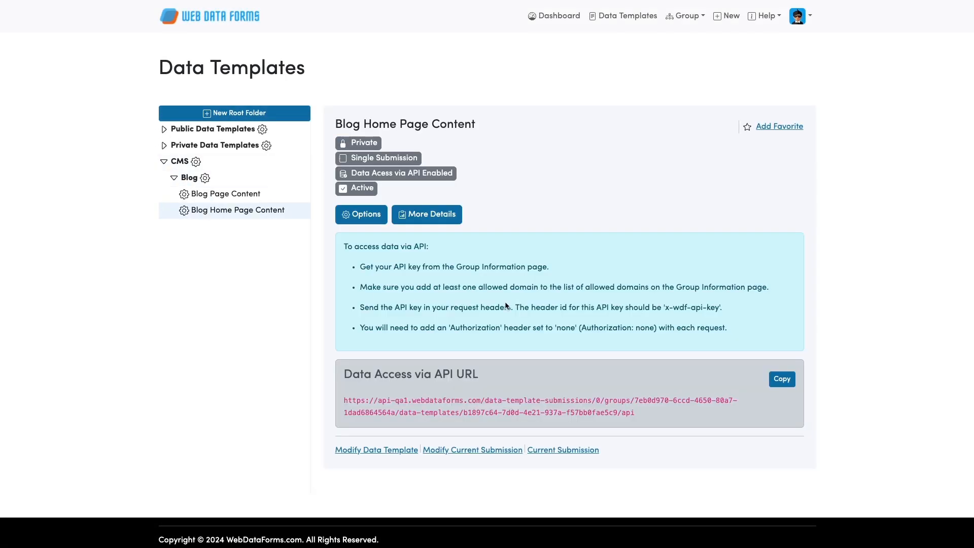
{"action": "left_click", "coordinate": [456, 450]}
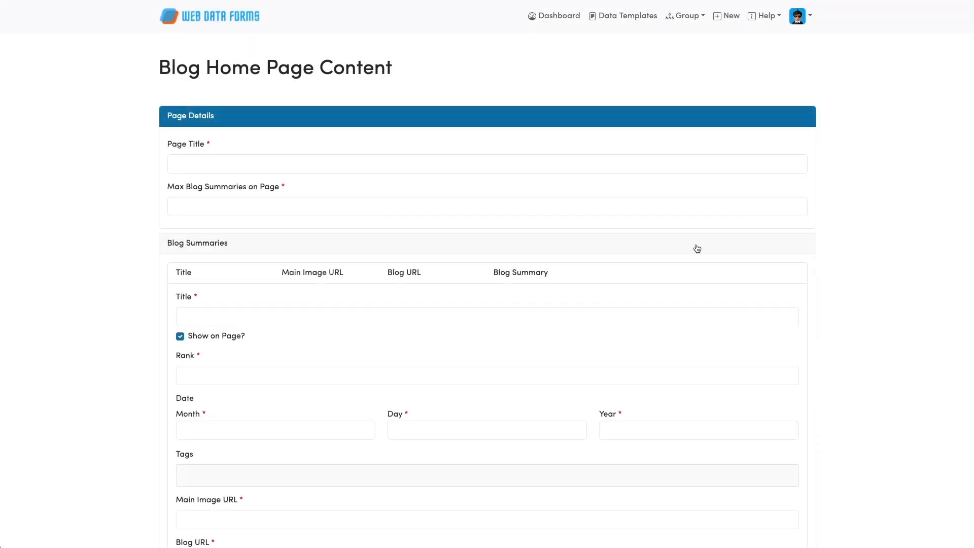
- Compare the submission form's page details and blog summary fields with the title and blog cards on the Fieldwire blog page
{"action": "scroll", "coordinate": [696, 248], "scroll_direction": "down", "scroll_amount": 1}
{"action": "scroll", "coordinate": [696, 249], "scroll_direction": "down", "scroll_amount": 1}
{"action": "scroll", "coordinate": [696, 245], "scroll_direction": "down", "scroll_amount": 1}
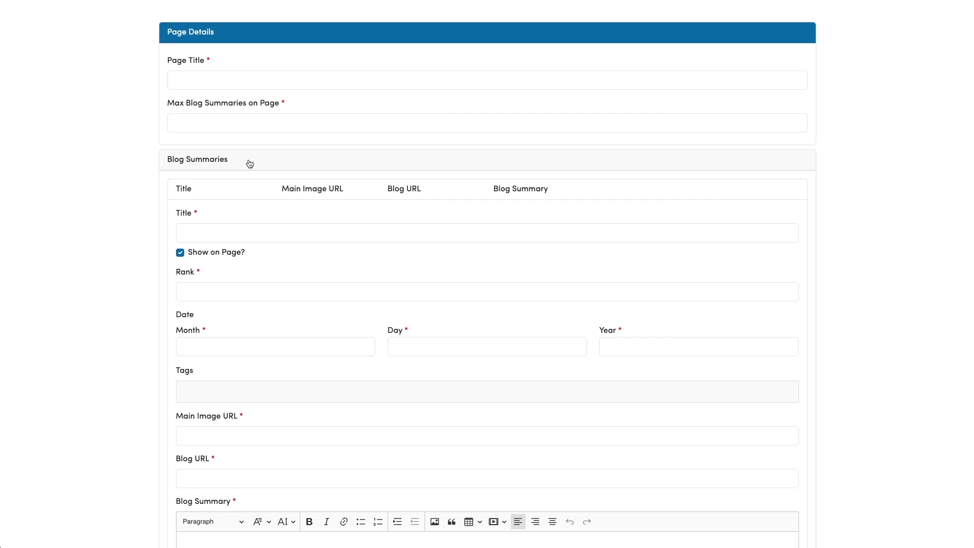
{"action": "scroll", "coordinate": [260, 161], "scroll_direction": "up", "scroll_amount": 2}
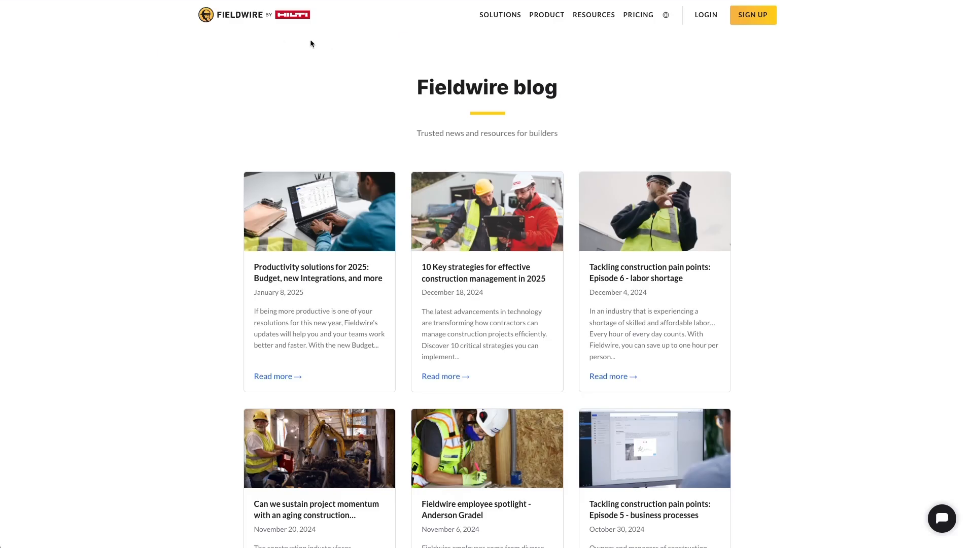
{"action": "left_click_drag", "start_coordinate": [419, 82], "coordinate": [559, 81]}
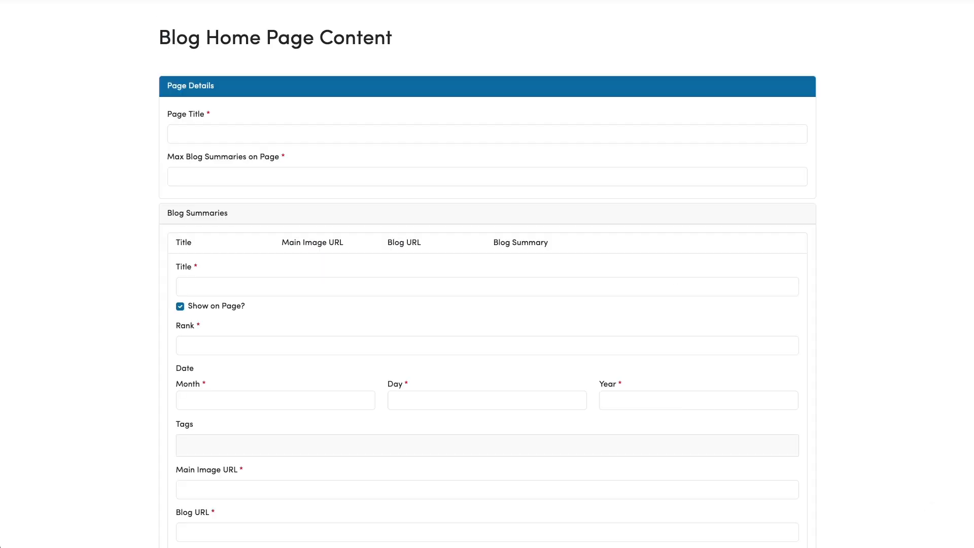
{"action": "scroll", "coordinate": [315, 185], "scroll_direction": "down", "scroll_amount": 1}
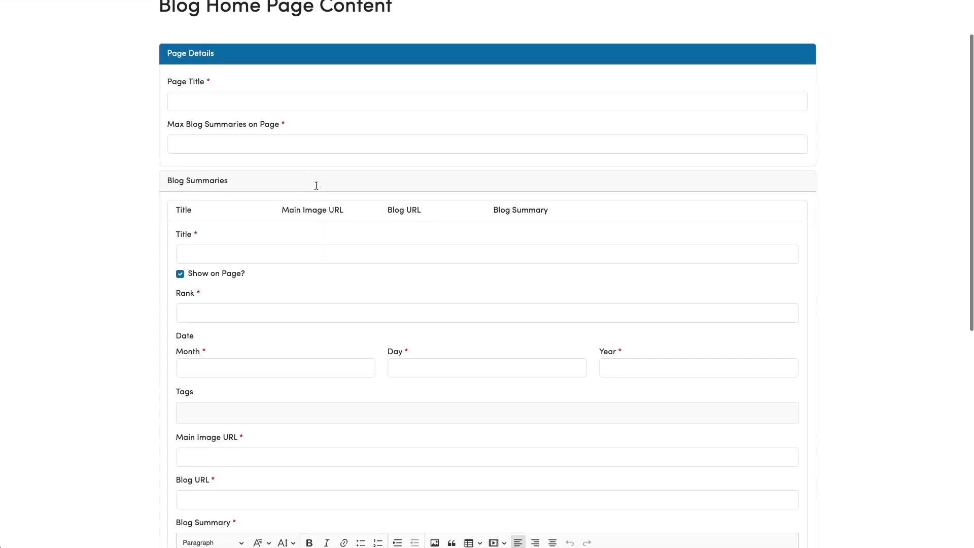
{"action": "scroll", "coordinate": [254, 165], "scroll_direction": "down", "scroll_amount": 3}
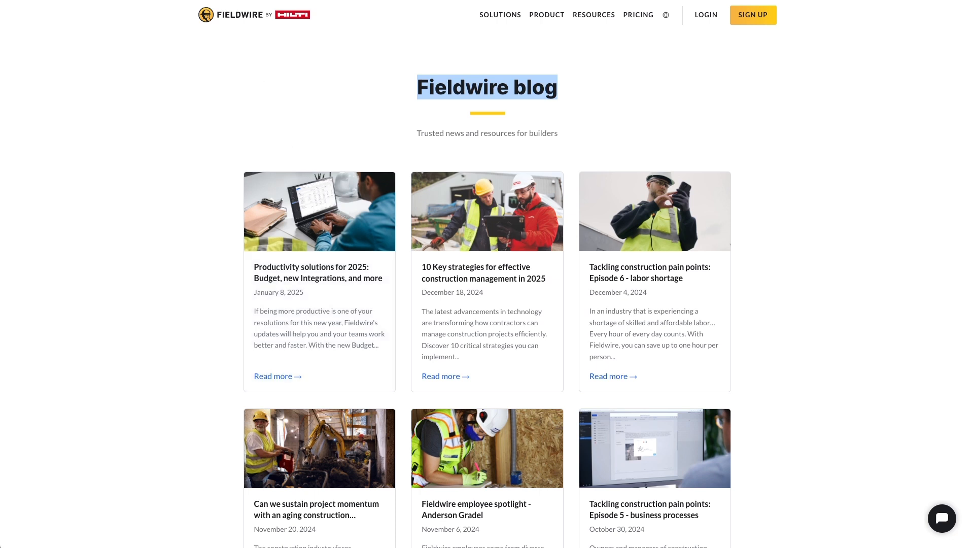
{"action": "key", "text": "ctrl+Tab"}
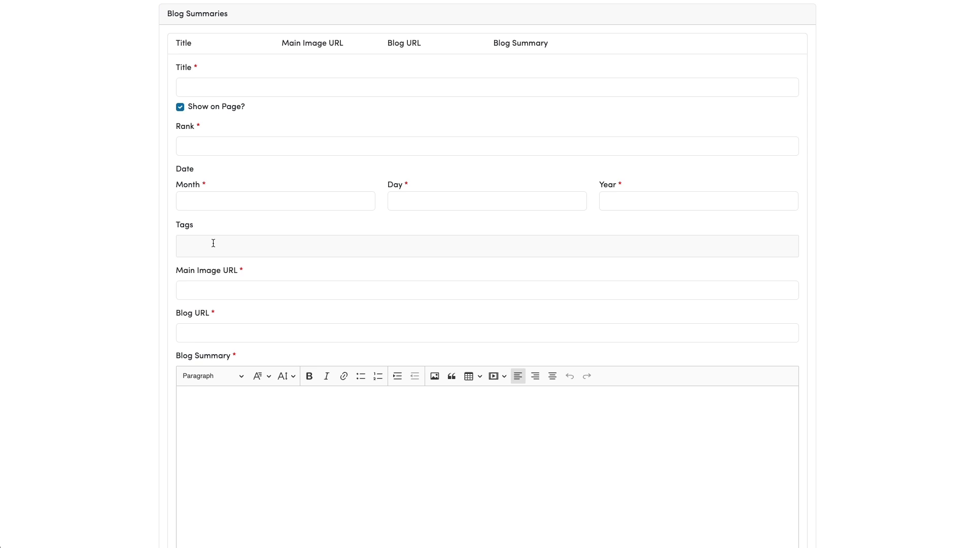
- Add another blog summary entry below the first one, look over its fields, and cancel it
{"action": "scroll", "coordinate": [264, 289], "scroll_direction": "down", "scroll_amount": 1}
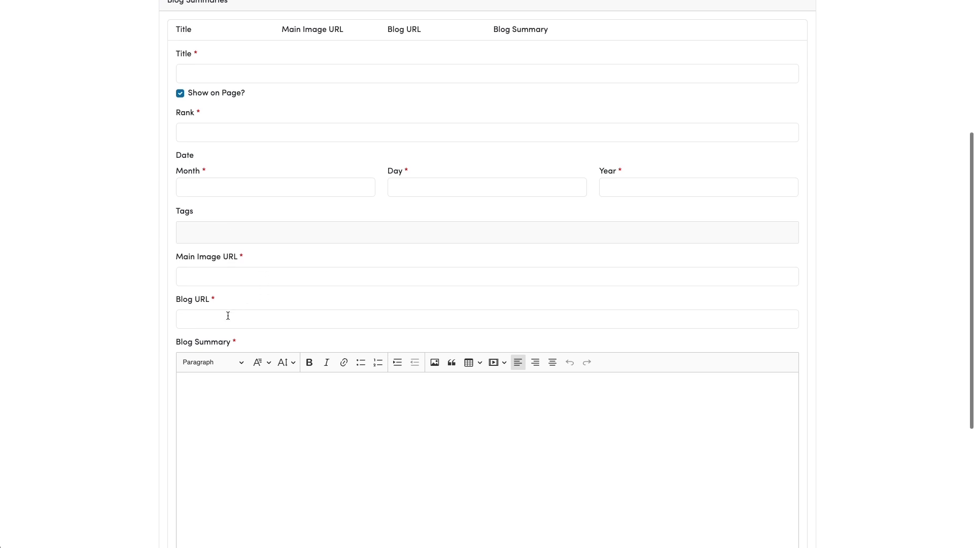
{"action": "scroll", "coordinate": [228, 316], "scroll_direction": "down", "scroll_amount": 5}
{"action": "scroll", "coordinate": [227, 315], "scroll_direction": "down", "scroll_amount": 2}
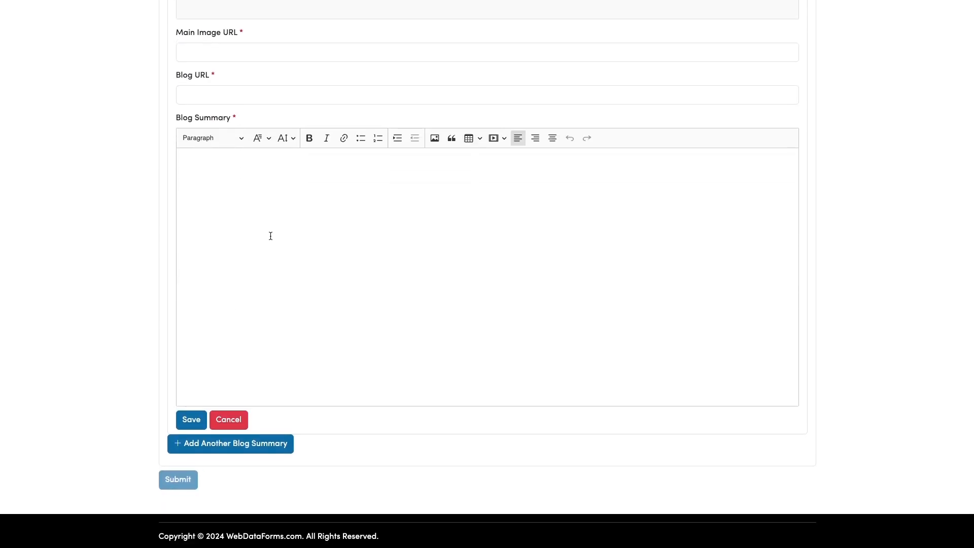
{"action": "left_click", "coordinate": [232, 444]}
{"action": "scroll", "coordinate": [294, 416], "scroll_direction": "down", "scroll_amount": 5}
{"action": "scroll", "coordinate": [294, 420], "scroll_direction": "down", "scroll_amount": 7}
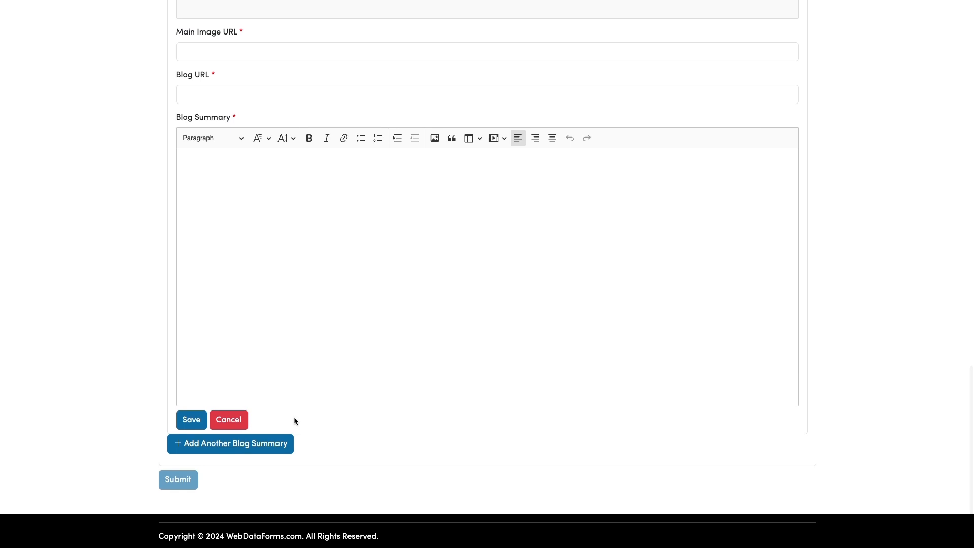
{"action": "scroll", "coordinate": [294, 417], "scroll_direction": "up", "scroll_amount": 5}
{"action": "scroll", "coordinate": [295, 417], "scroll_direction": "down", "scroll_amount": 2}
{"action": "scroll", "coordinate": [294, 417], "scroll_direction": "down", "scroll_amount": 3}
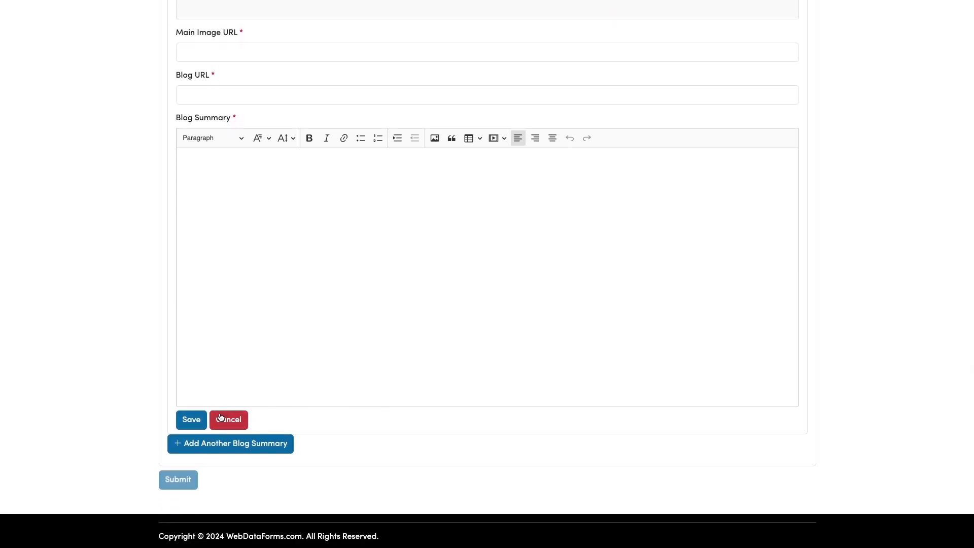
- Fill in the page details with the page title "My Blog Home" and a maximum of 18 blog summaries on the page
{"action": "scroll", "coordinate": [264, 405], "scroll_direction": "up", "scroll_amount": 8}
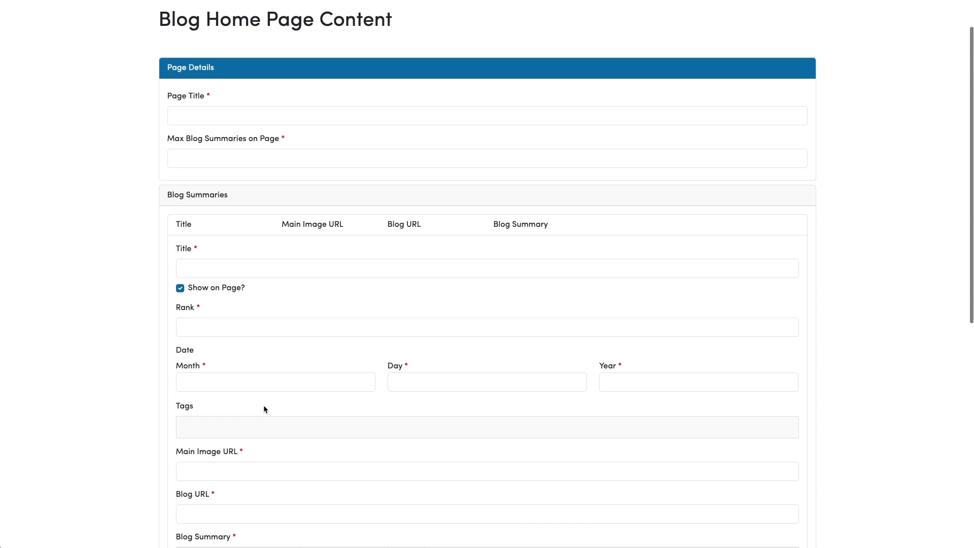
{"action": "scroll", "coordinate": [263, 405], "scroll_direction": "down", "scroll_amount": 7}
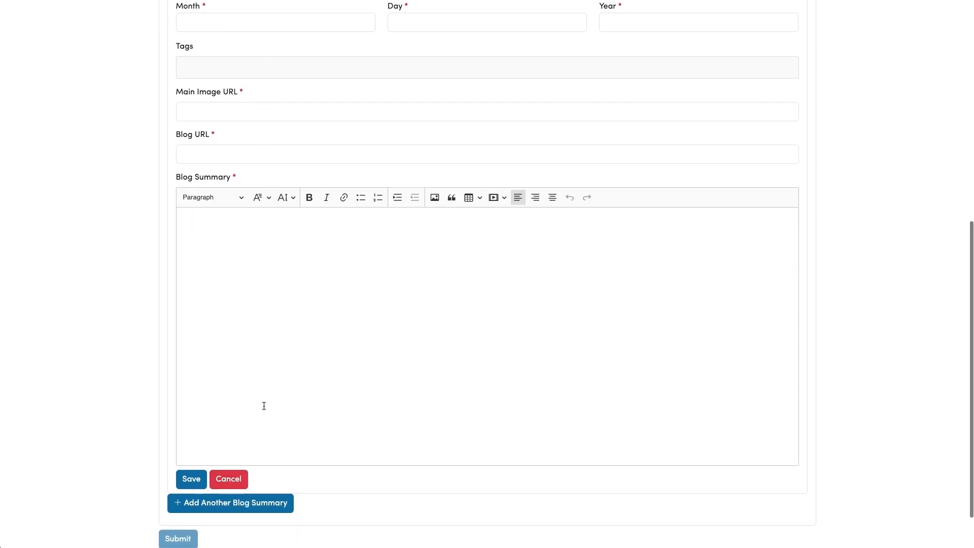
{"action": "scroll", "coordinate": [264, 405], "scroll_direction": "up", "scroll_amount": 3}
{"action": "scroll", "coordinate": [263, 406], "scroll_direction": "up", "scroll_amount": 4}
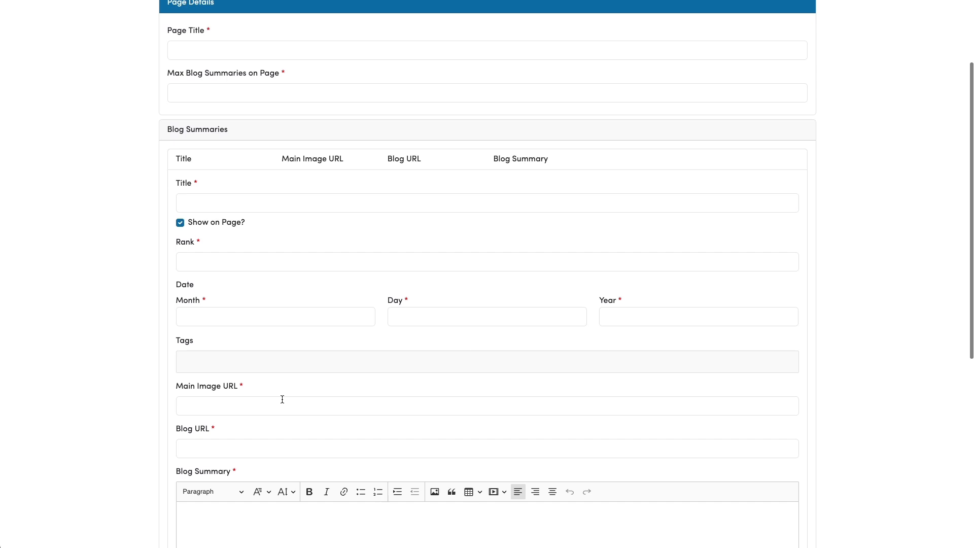
{"action": "scroll", "coordinate": [374, 313], "scroll_direction": "up", "scroll_amount": 2}
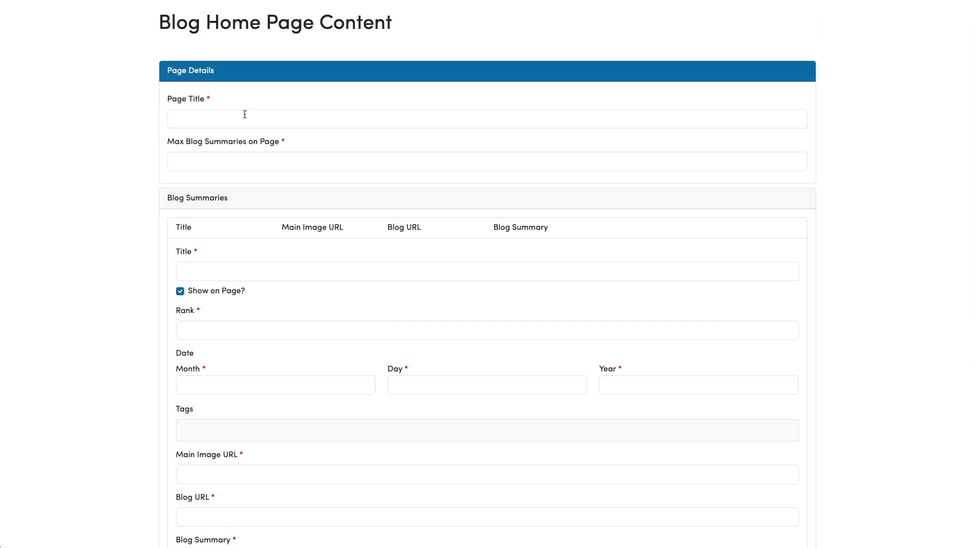
{"action": "left_click", "coordinate": [244, 114]}
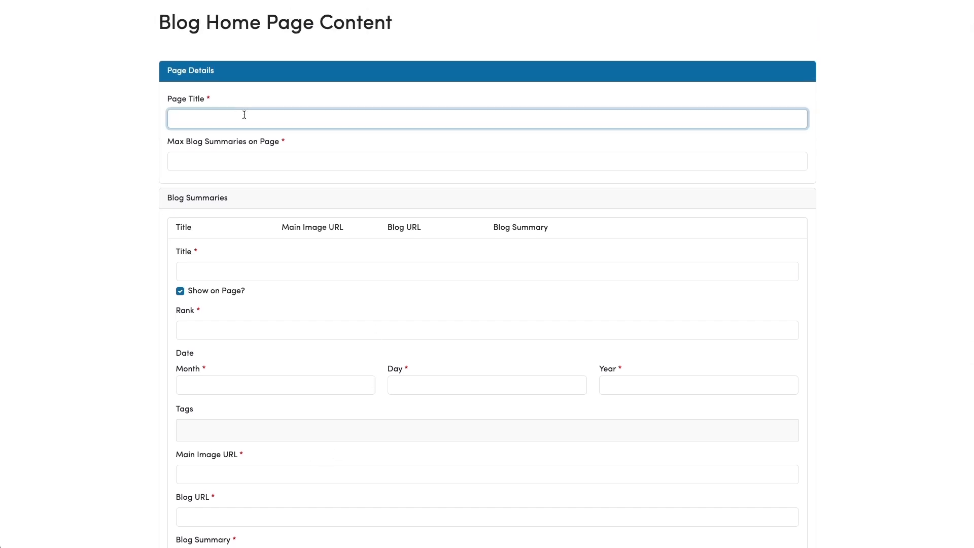
{"action": "type", "text": "My Blog Home"}
{"action": "left_click", "coordinate": [223, 161]}
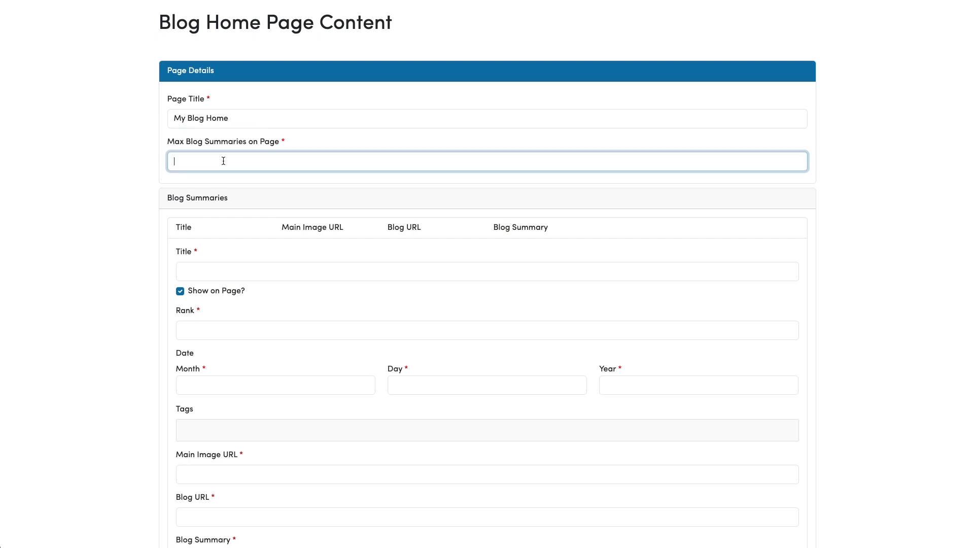
{"action": "type", "text": "18"}
- Title the first blog summary entry "My First Blog"
{"action": "scroll", "coordinate": [264, 274], "scroll_direction": "down", "scroll_amount": 1}
{"action": "left_click", "coordinate": [267, 251]}
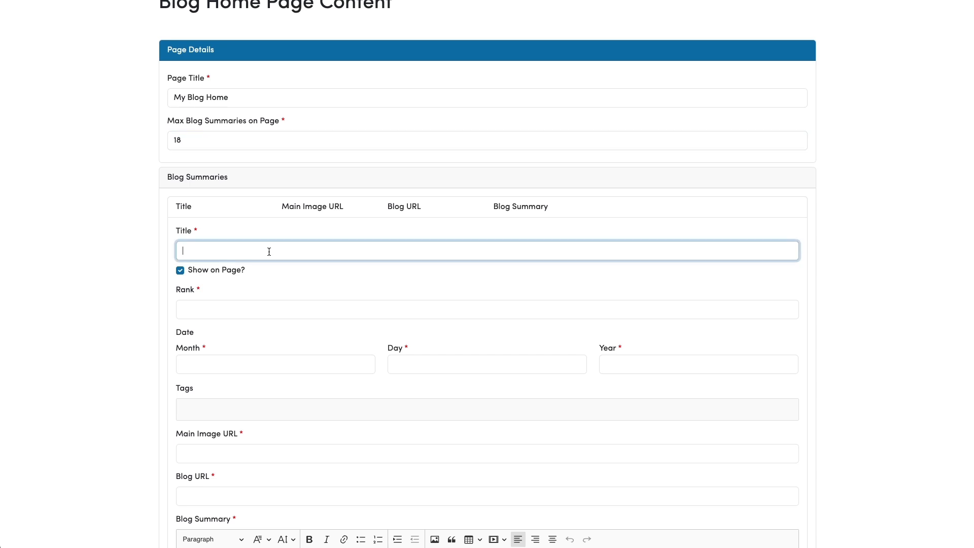
{"action": "type", "text": "My fo"}
{"action": "double_click", "coordinate": [199, 249]}
{"action": "type", "text": "First Blog"}
- Give the "My First Blog" entry rank 1 and the date January 15, 2025
{"action": "scroll", "coordinate": [243, 247], "scroll_direction": "down", "scroll_amount": 1}
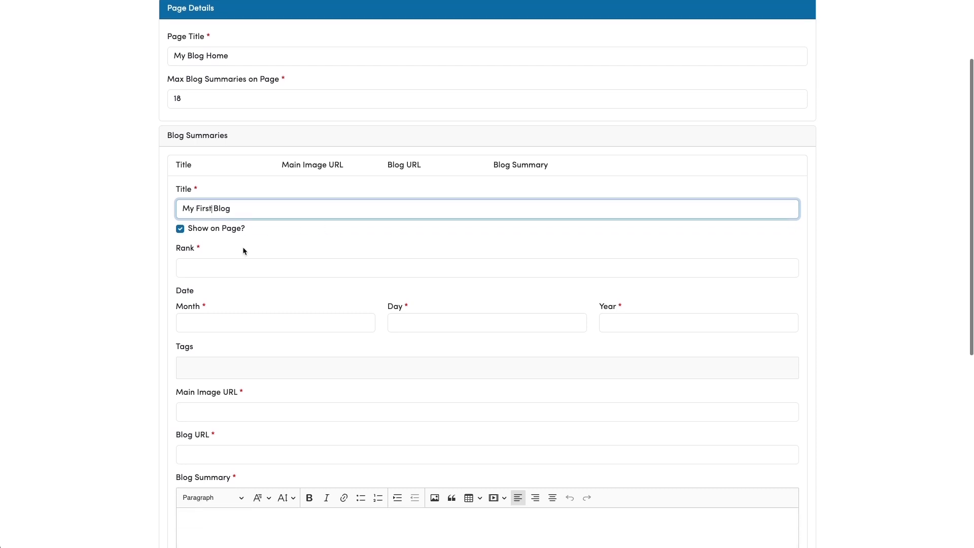
{"action": "left_click", "coordinate": [193, 267]}
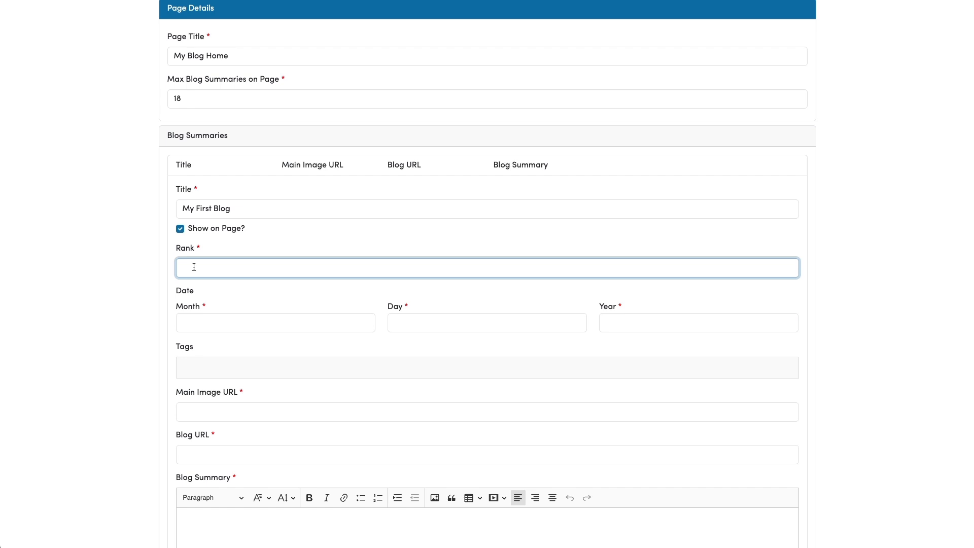
{"action": "scroll", "coordinate": [226, 267], "scroll_direction": "down", "scroll_amount": 2}
{"action": "left_click", "coordinate": [223, 254]}
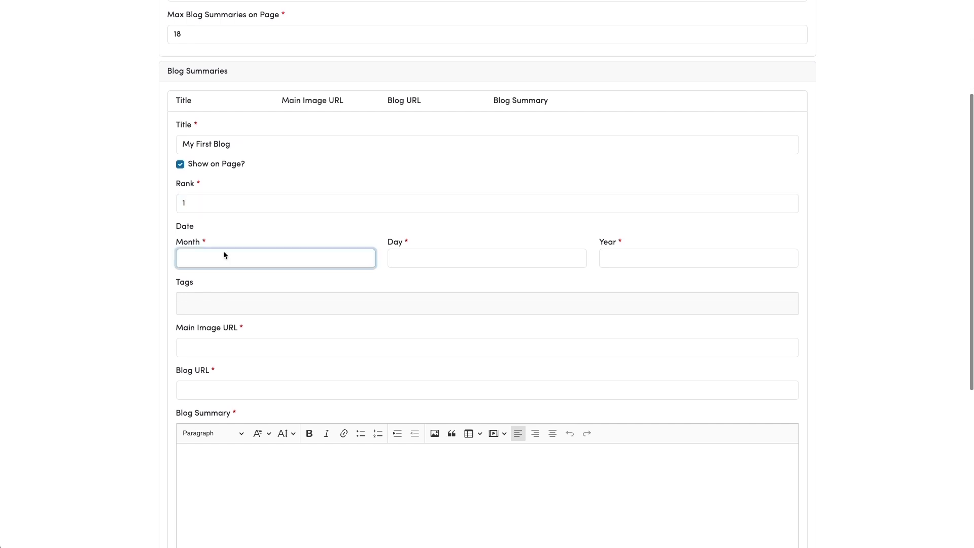
{"action": "type", "text": "January"}
{"action": "left_click", "coordinate": [418, 257]}
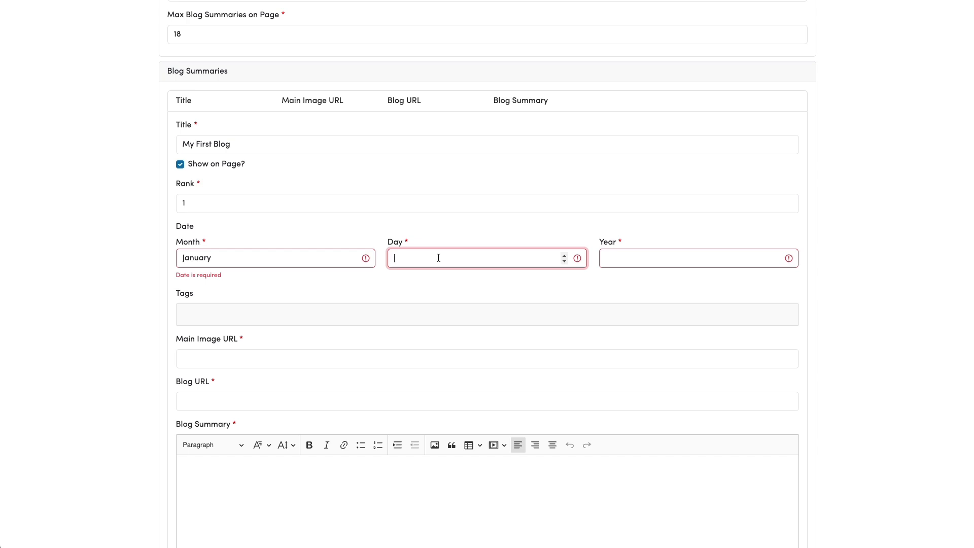
{"action": "left_click", "coordinate": [703, 259]}
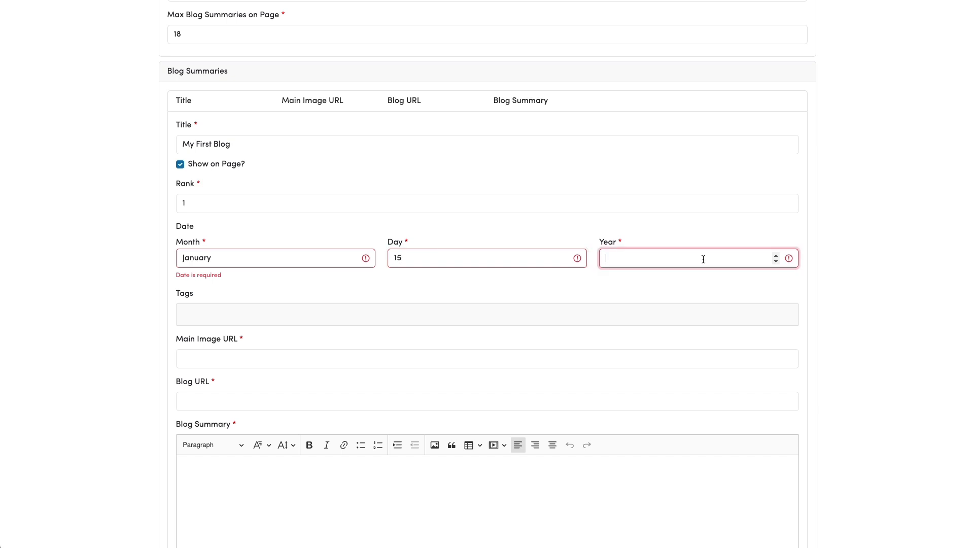
{"action": "type", "text": "2025"}
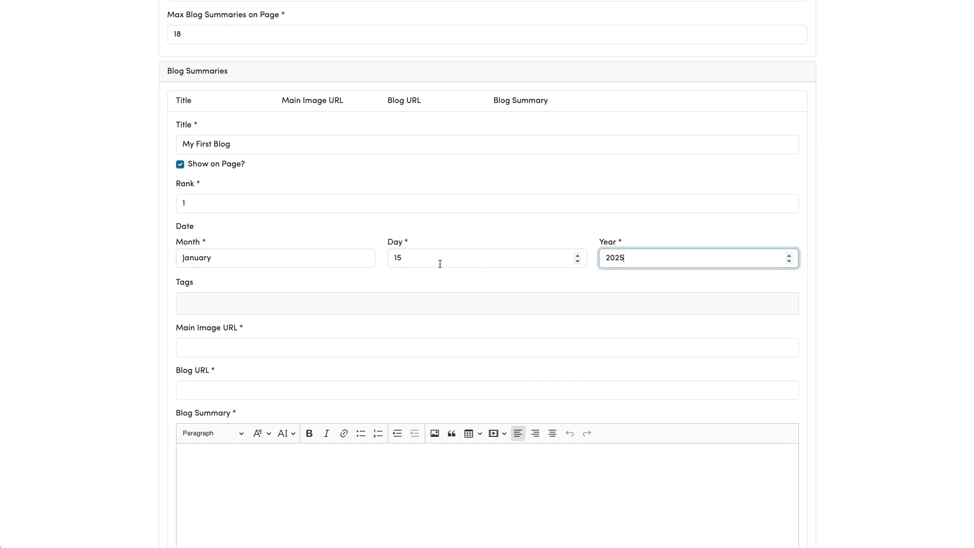
- Add the tag "construction" to the "My First Blog" entry
{"action": "scroll", "coordinate": [363, 267], "scroll_direction": "down", "scroll_amount": 2}
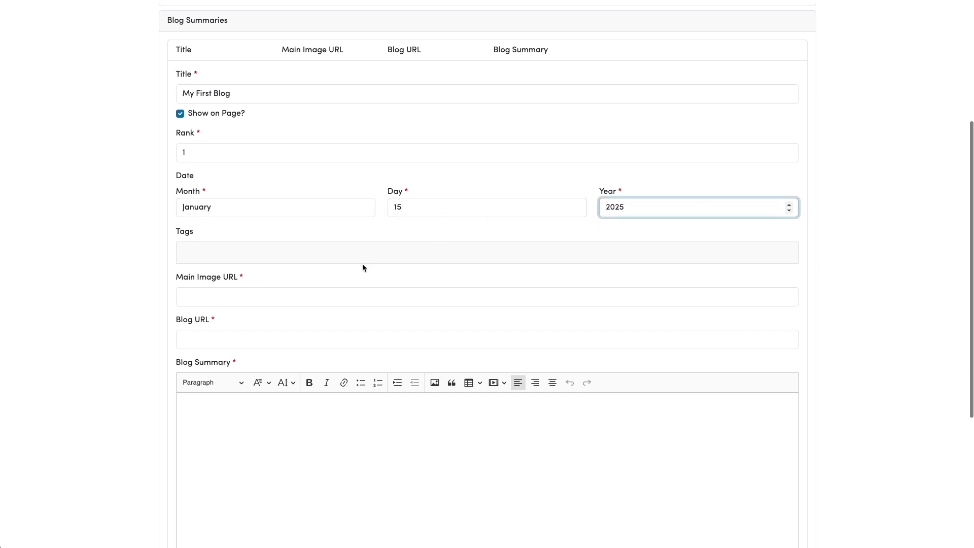
{"action": "left_click", "coordinate": [225, 251]}
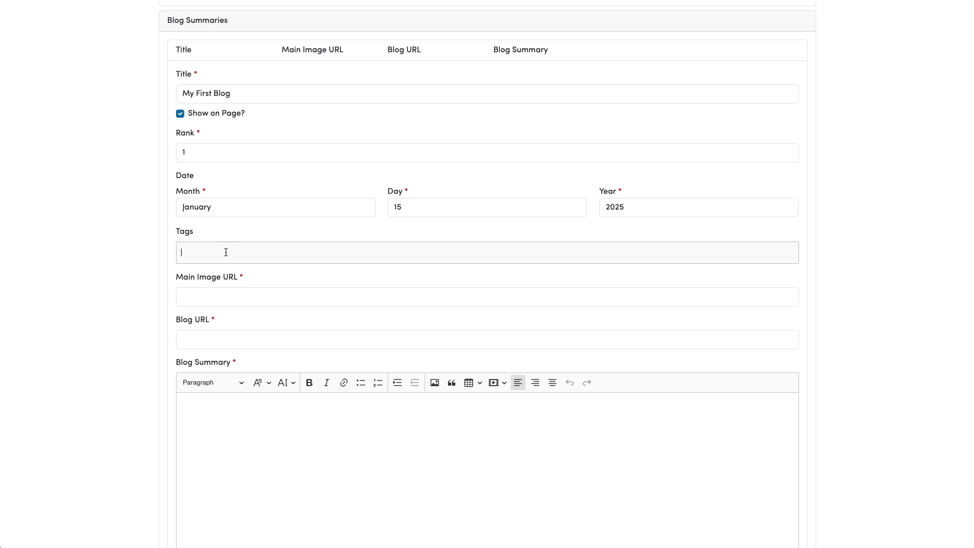
{"action": "type", "text": "construct"}
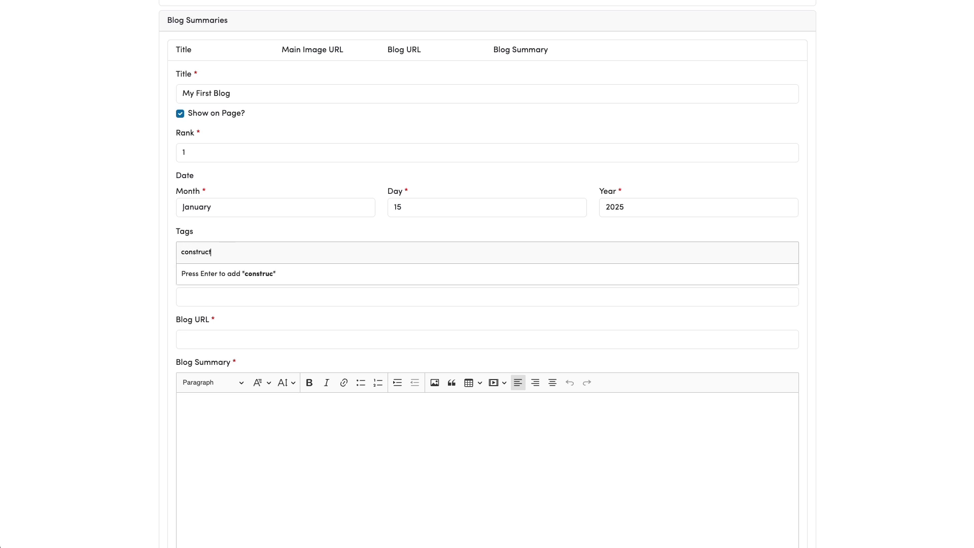
{"action": "type", "text": "ion"}
{"action": "key", "text": "Return"}
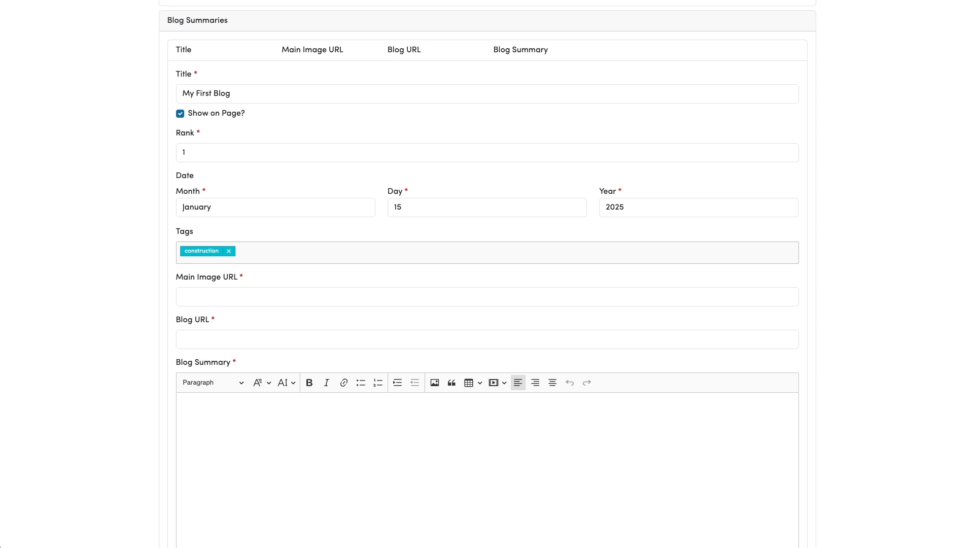
{"action": "left_click", "coordinate": [236, 293]}
{"action": "type", "text": "h"}
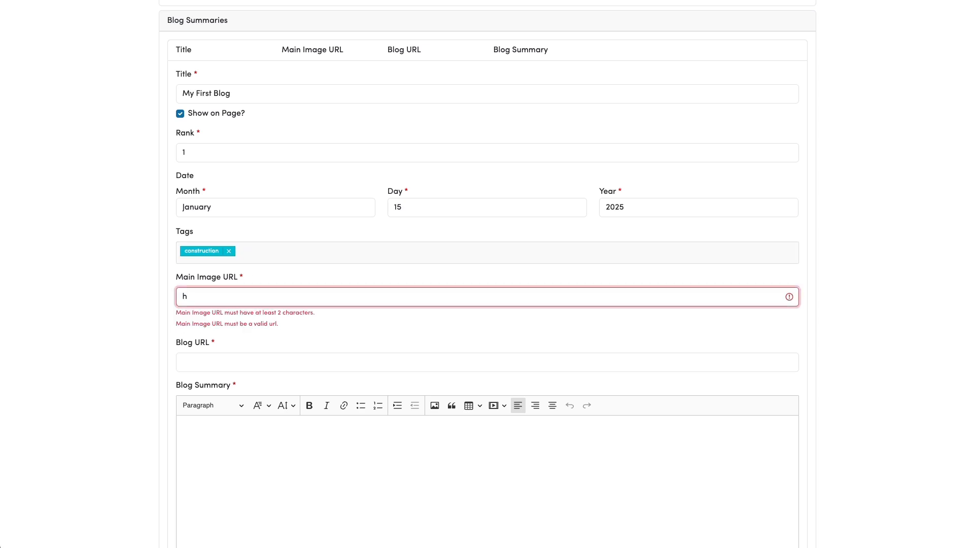
{"action": "type", "text": "ttps"}
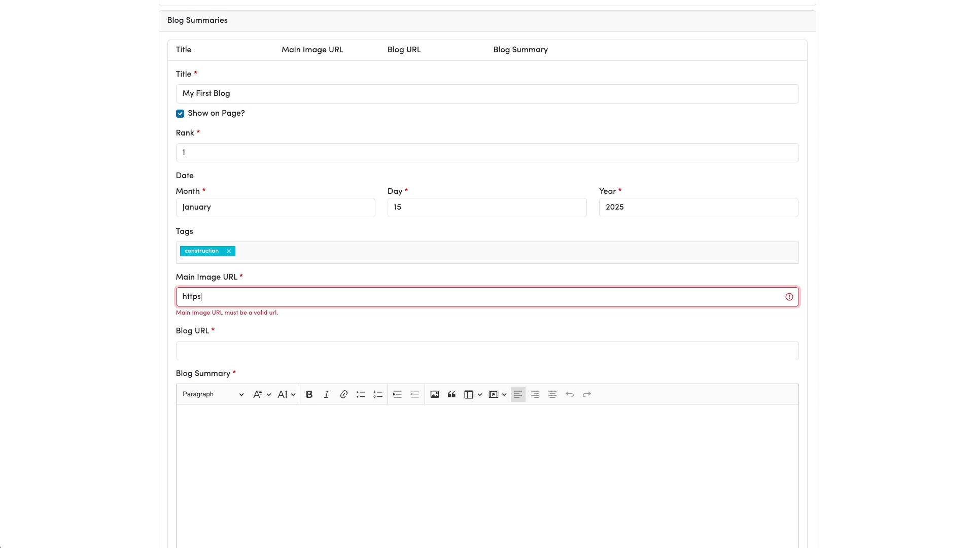
{"action": "type", "text": "://example.com"}
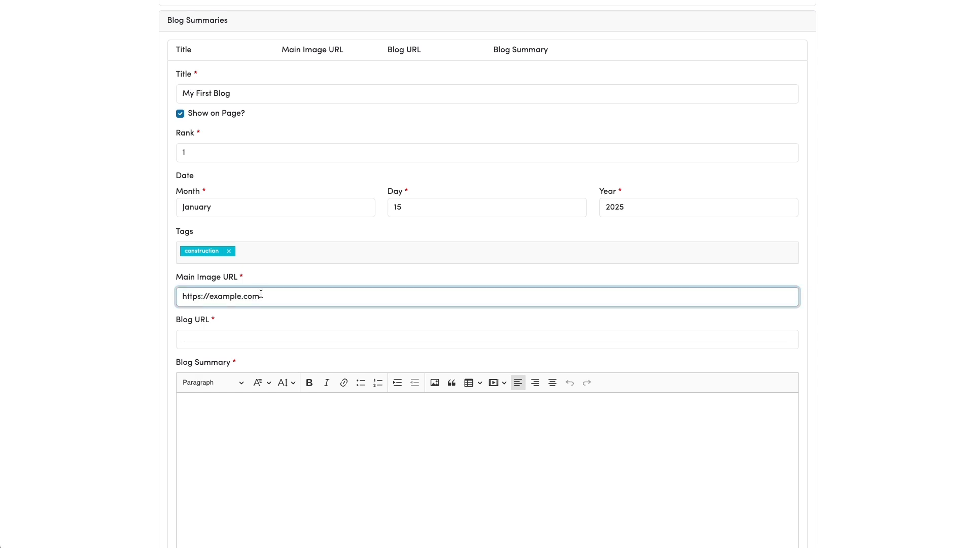
{"action": "scroll", "coordinate": [261, 294], "scroll_direction": "down", "scroll_amount": 1}
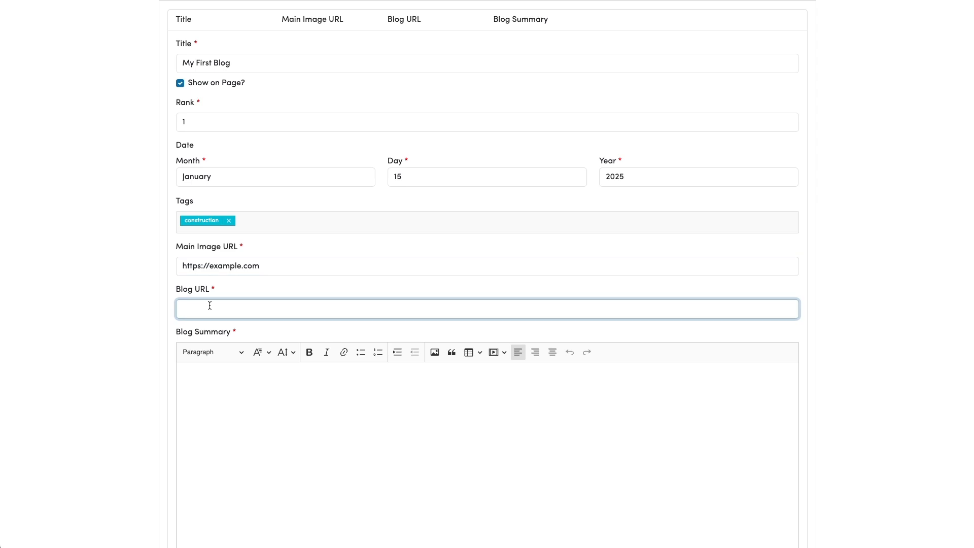
{"action": "type", "text": "htt"}
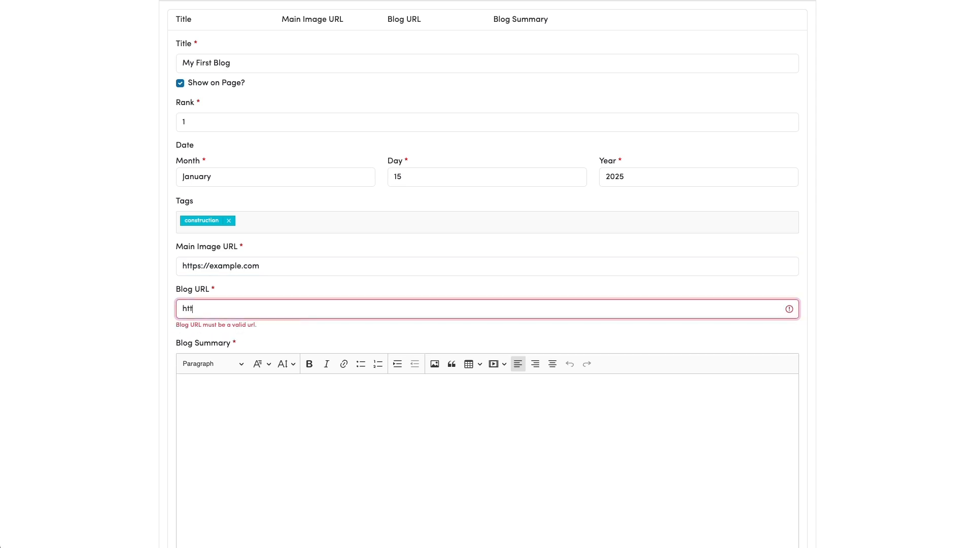
{"action": "type", "text": "ps://example.com"}
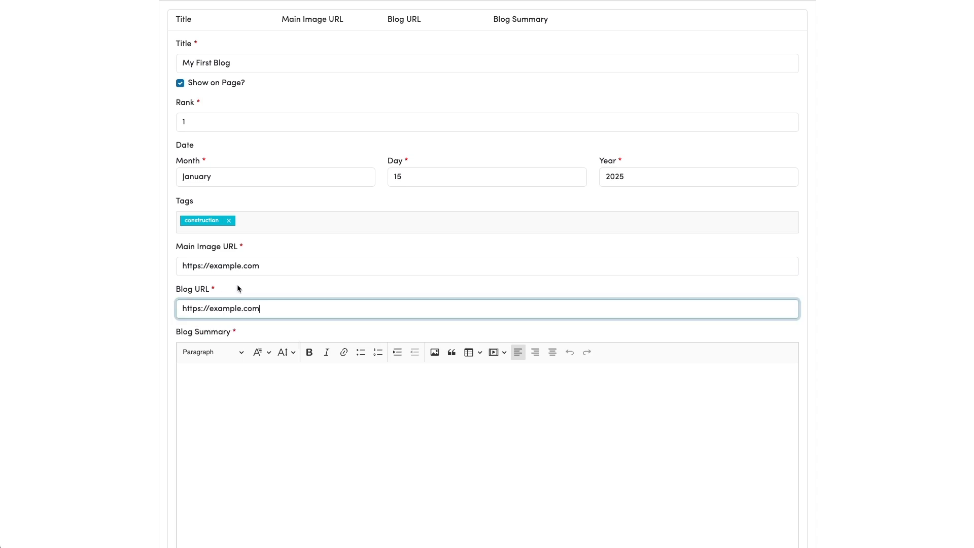
{"action": "left_click", "coordinate": [277, 266]}
{"action": "type", "text": "/"}
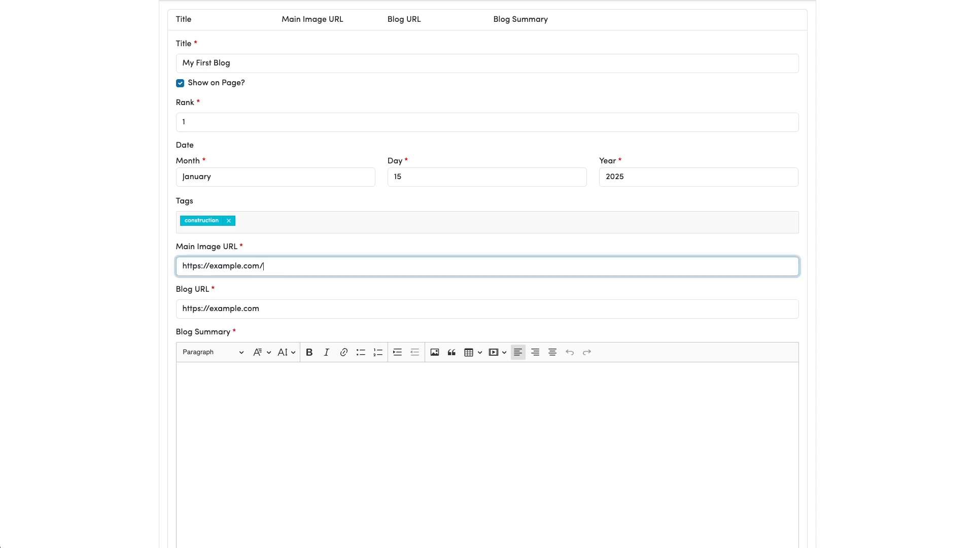
{"action": "type", "text": "images/blog1.png"}
- Write "Content for my first blog." as the entry's blog summary and save the entry
{"action": "scroll", "coordinate": [487, 274], "scroll_direction": "down", "scroll_amount": 1}
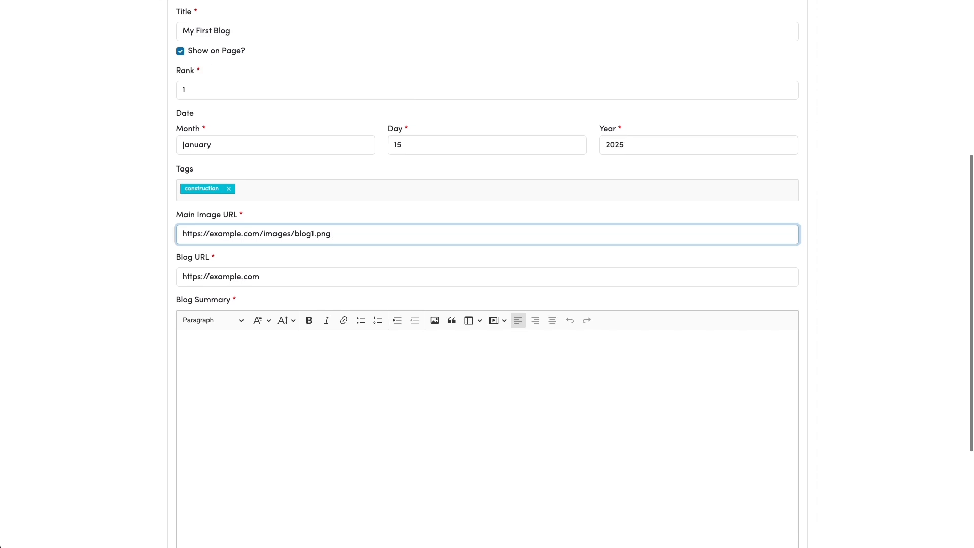
{"action": "scroll", "coordinate": [281, 264], "scroll_direction": "down", "scroll_amount": 1}
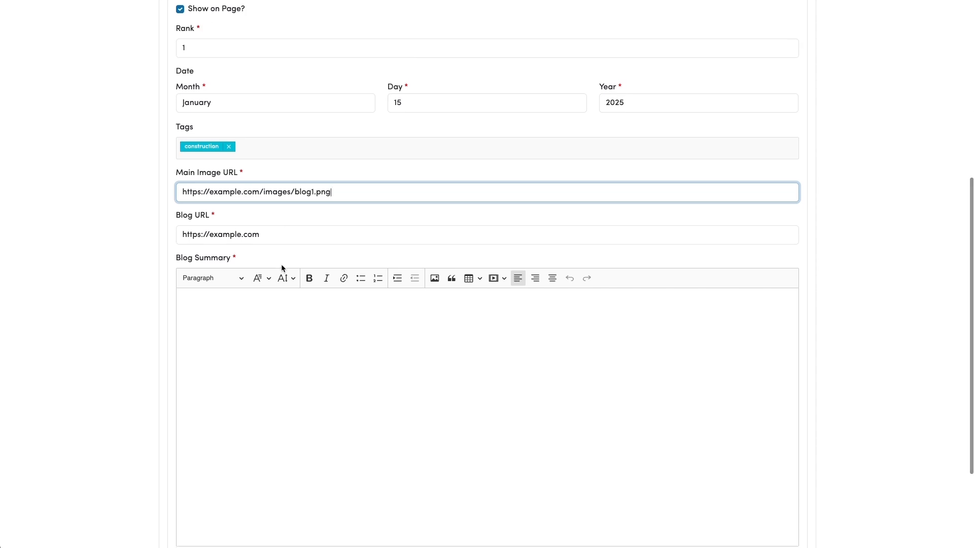
{"action": "left_click", "coordinate": [235, 307]}
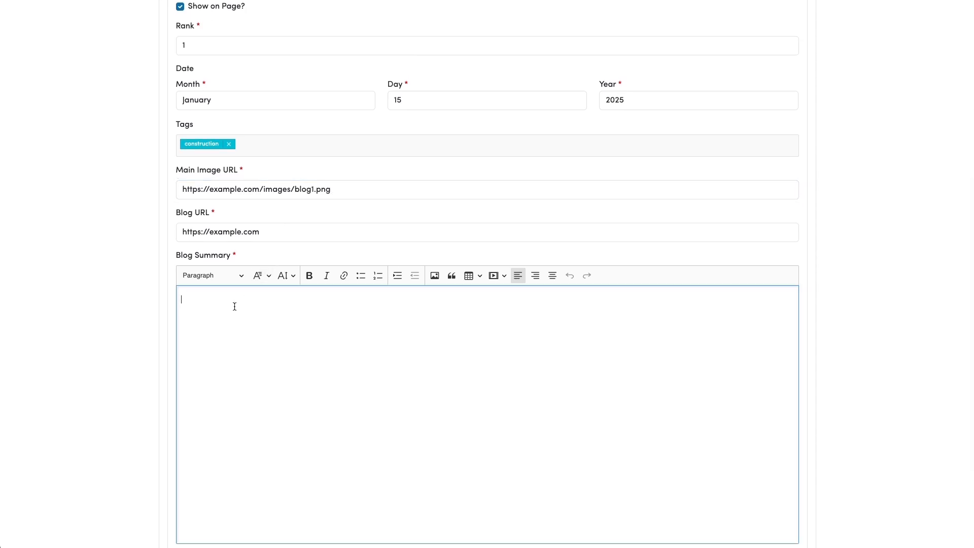
{"action": "type", "text": "Content for my first blog."}
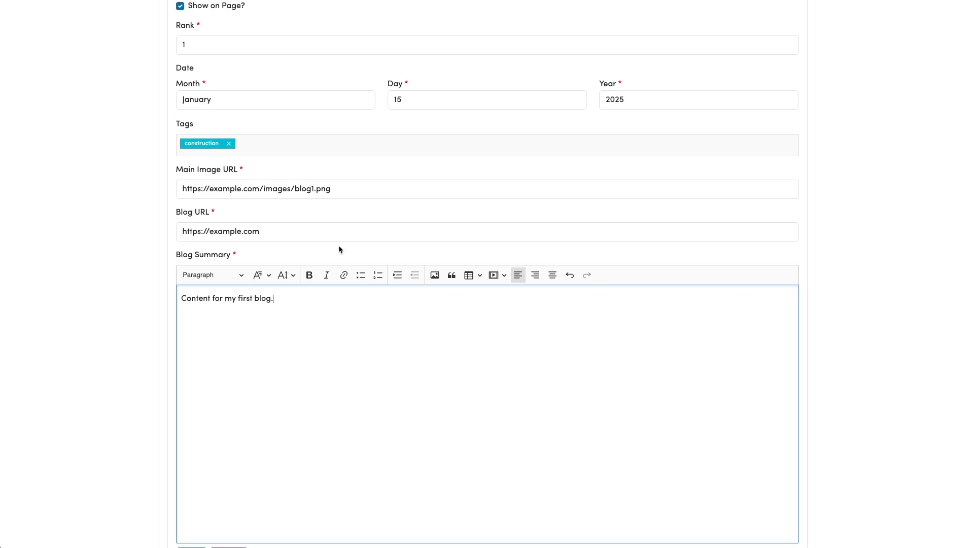
{"action": "scroll", "coordinate": [339, 245], "scroll_direction": "down", "scroll_amount": 2}
{"action": "left_click", "coordinate": [179, 486]}
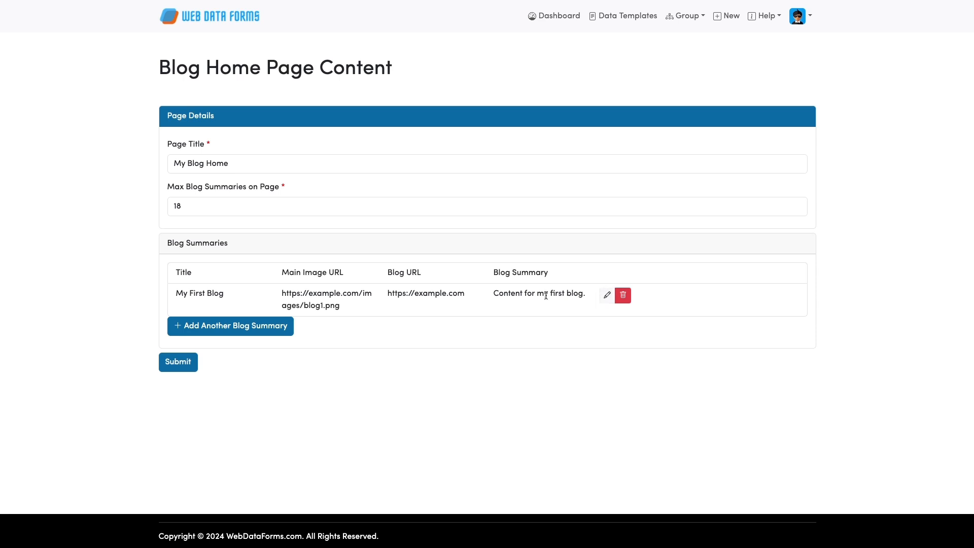
- Open the saved "My First Blog" entry for editing, review its fields, and cancel the edit
{"action": "left_click", "coordinate": [606, 296]}
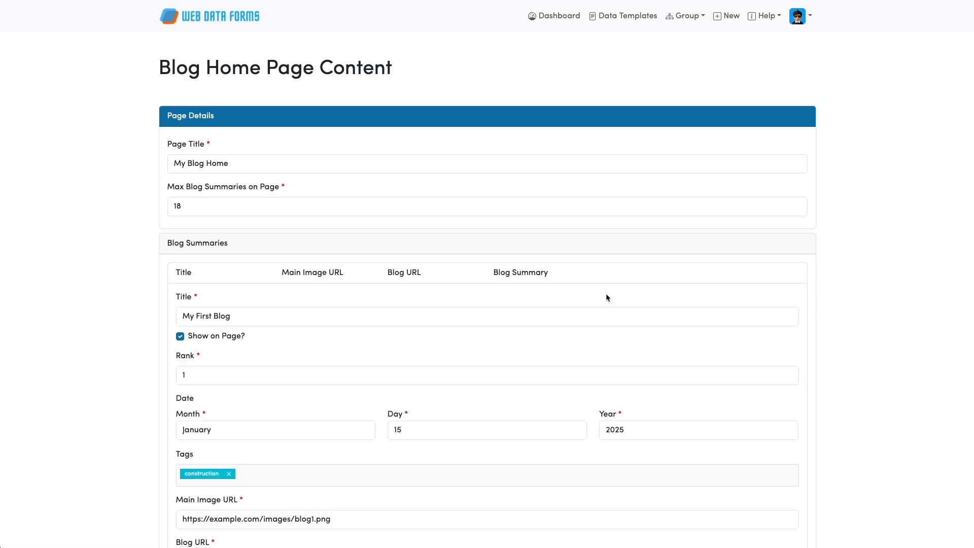
{"action": "scroll", "coordinate": [607, 298], "scroll_direction": "down", "scroll_amount": 2}
{"action": "scroll", "coordinate": [605, 296], "scroll_direction": "down", "scroll_amount": 7}
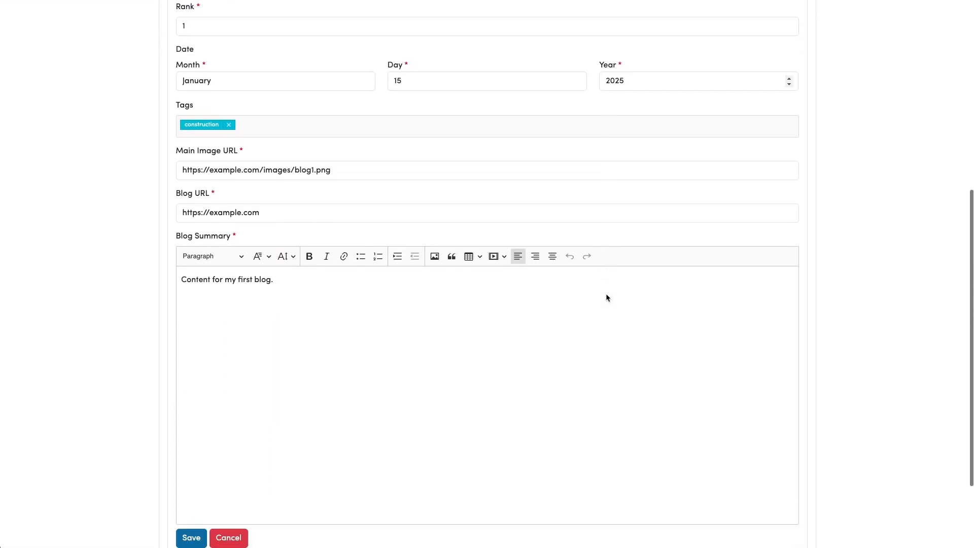
{"action": "scroll", "coordinate": [607, 295], "scroll_direction": "up", "scroll_amount": 1}
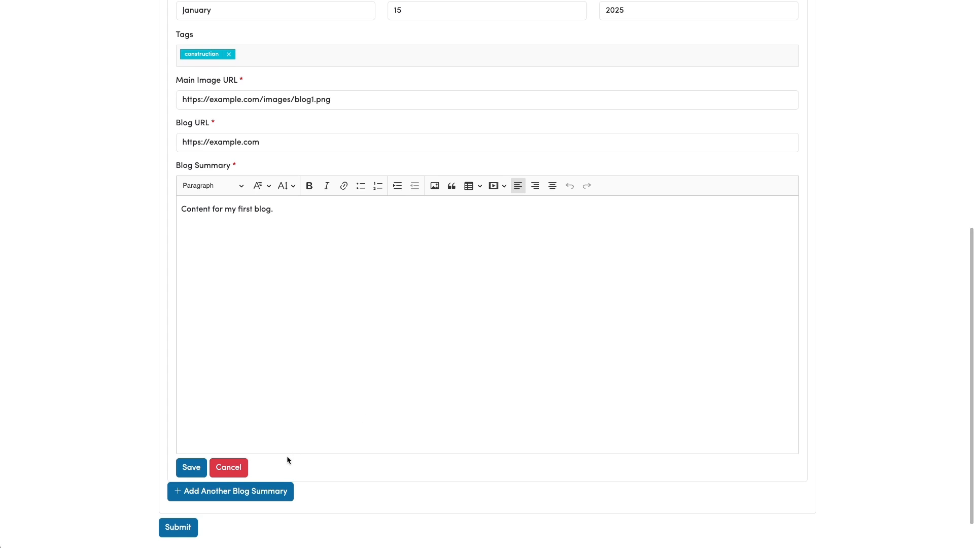
{"action": "left_click", "coordinate": [238, 466]}
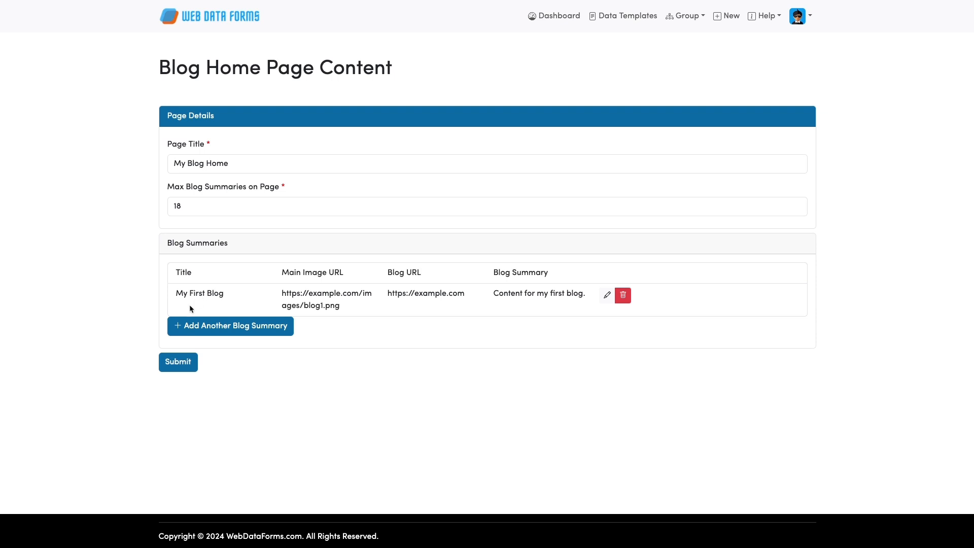
- Reopen the "My First Blog" entry for editing and save it
{"action": "left_click", "coordinate": [608, 299]}
{"action": "scroll", "coordinate": [485, 363], "scroll_direction": "down", "scroll_amount": 8}
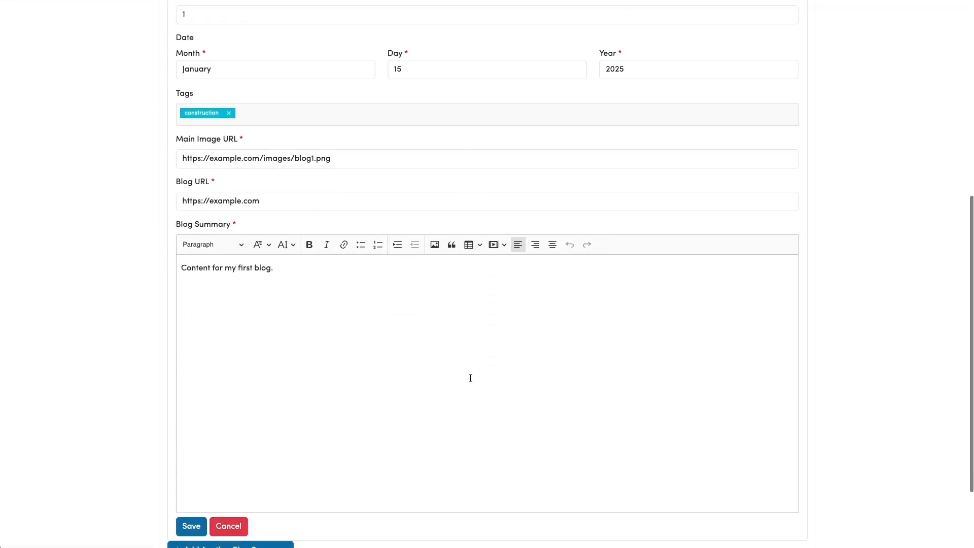
{"action": "left_click", "coordinate": [193, 452]}
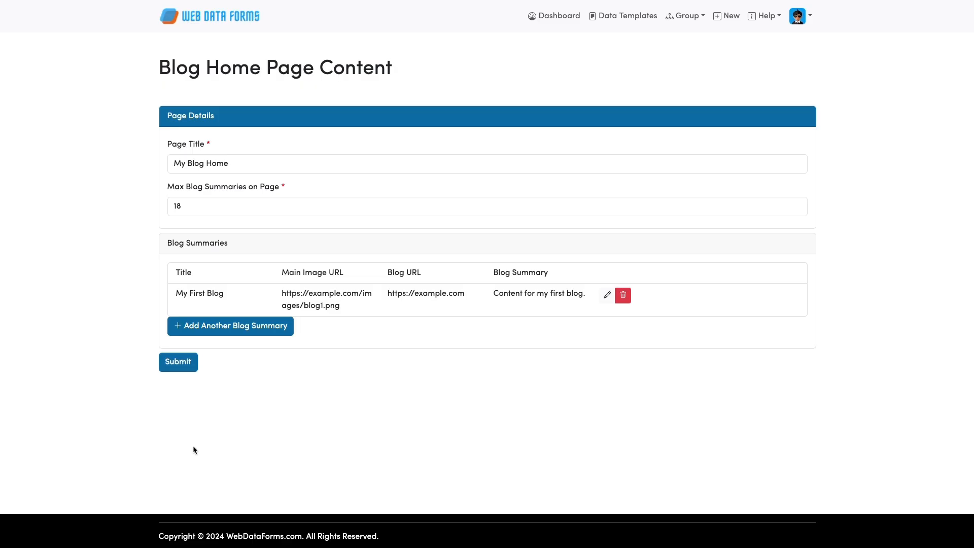
- Add another blog summary entry and review its blank fields together with the rest of the form
{"action": "left_click", "coordinate": [253, 330]}
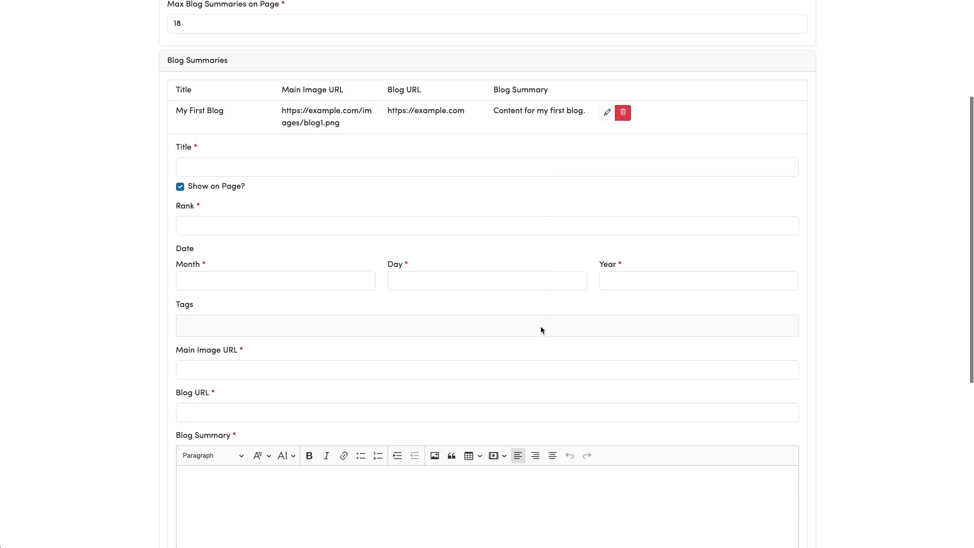
{"action": "scroll", "coordinate": [540, 325], "scroll_direction": "down", "scroll_amount": 3}
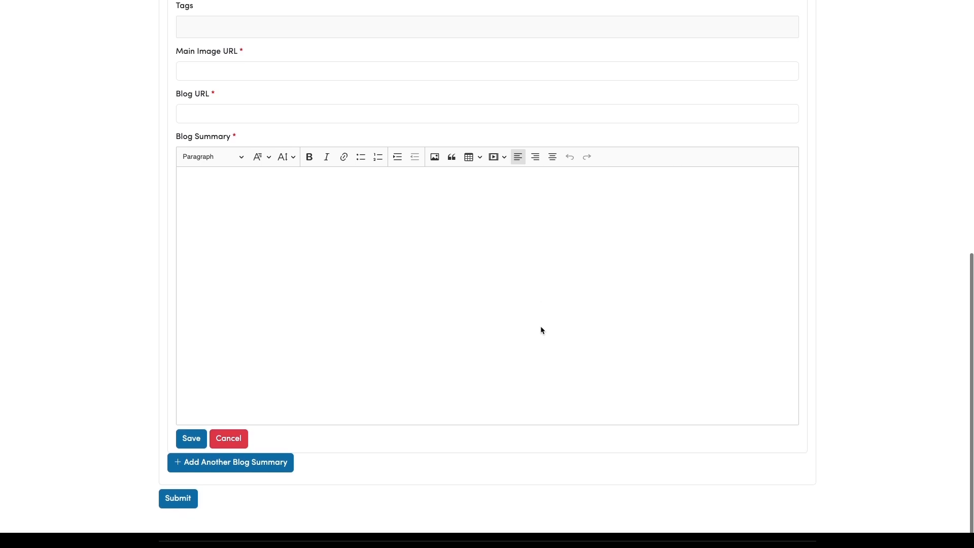
{"action": "scroll", "coordinate": [542, 326], "scroll_direction": "up", "scroll_amount": 3}
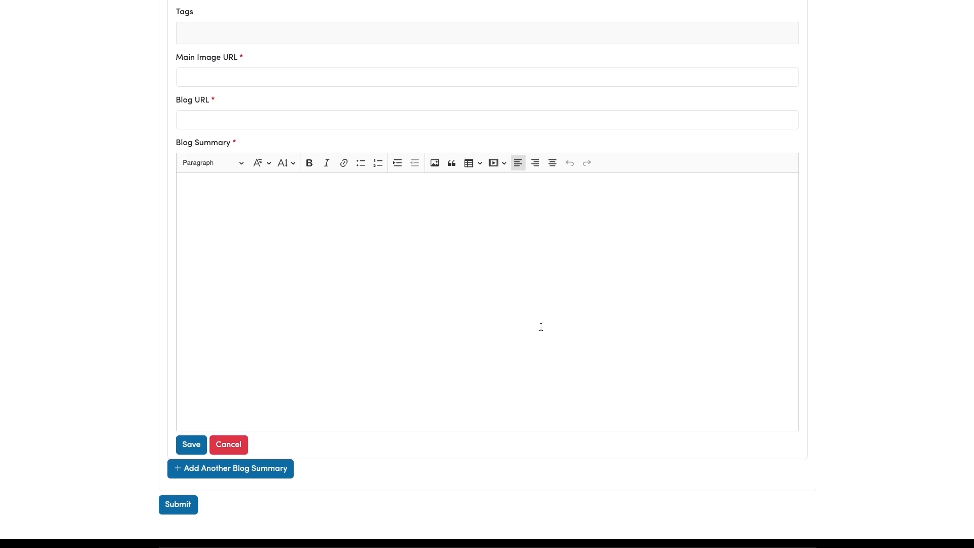
{"action": "scroll", "coordinate": [541, 326], "scroll_direction": "up", "scroll_amount": 5}
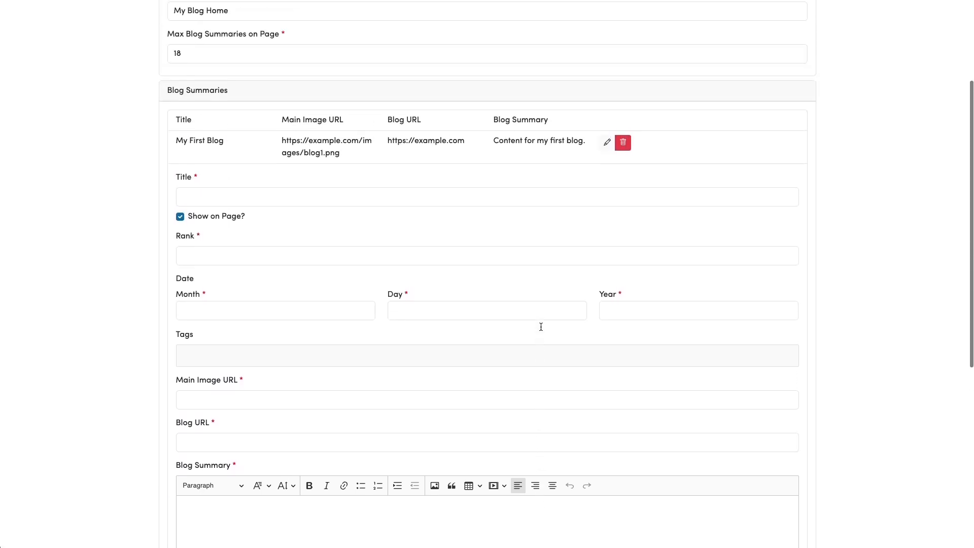
{"action": "scroll", "coordinate": [541, 329], "scroll_direction": "up", "scroll_amount": 2}
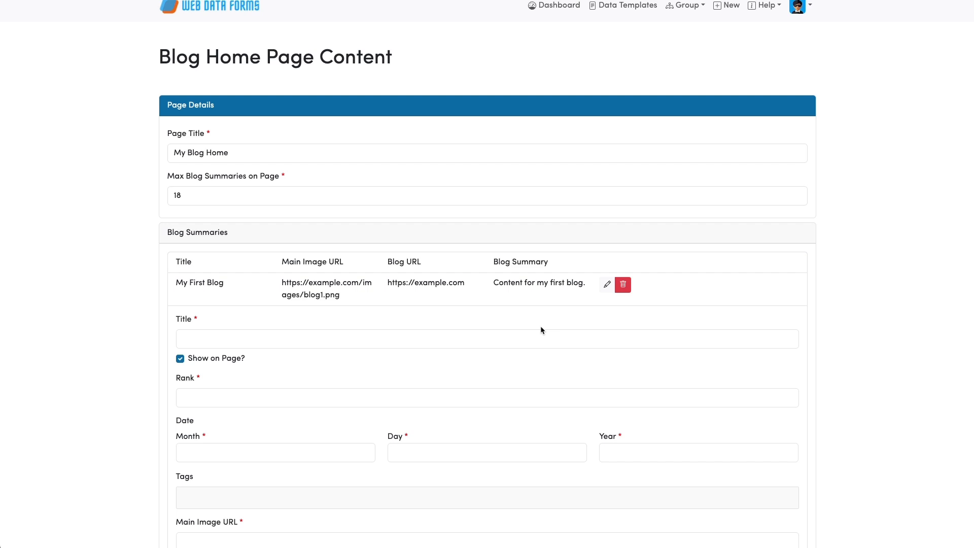
{"action": "scroll", "coordinate": [587, 259], "scroll_direction": "down", "scroll_amount": 8}
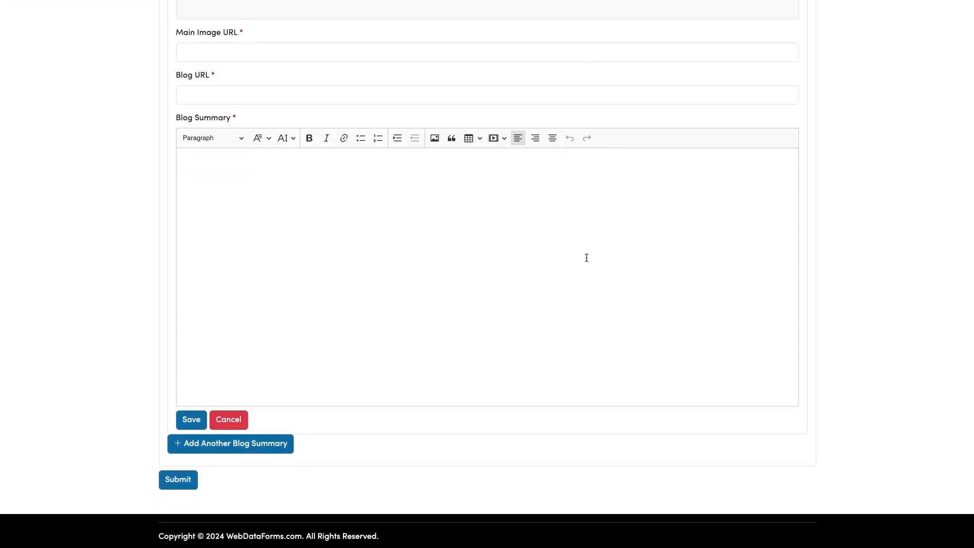
{"action": "scroll", "coordinate": [587, 257], "scroll_direction": "up", "scroll_amount": 7}
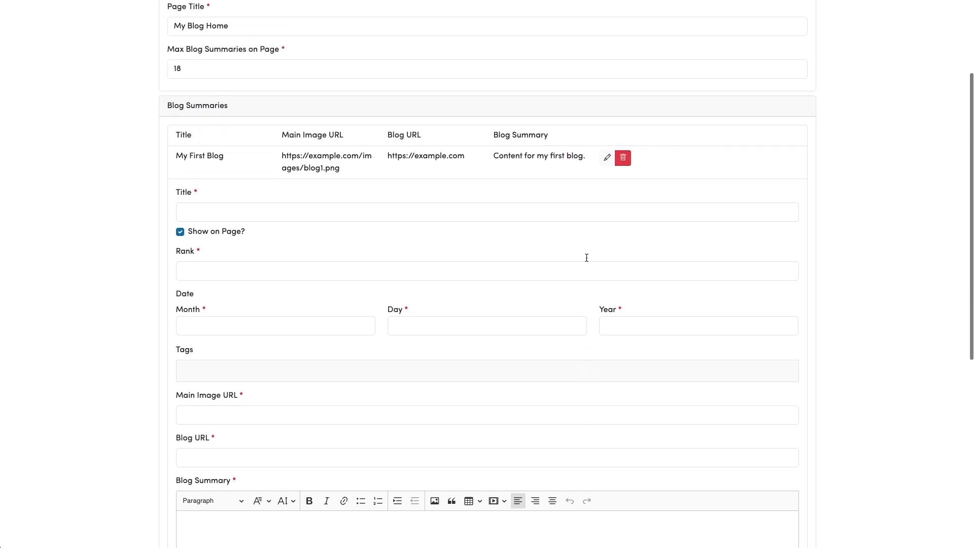
{"action": "scroll", "coordinate": [586, 258], "scroll_direction": "up", "scroll_amount": 2}
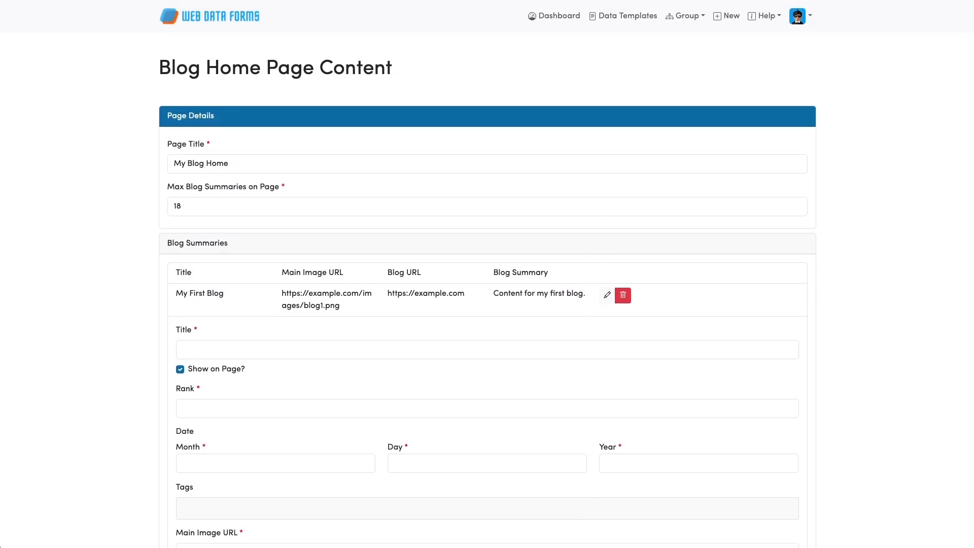
{"action": "scroll", "coordinate": [281, 53], "scroll_direction": "down", "scroll_amount": 8}
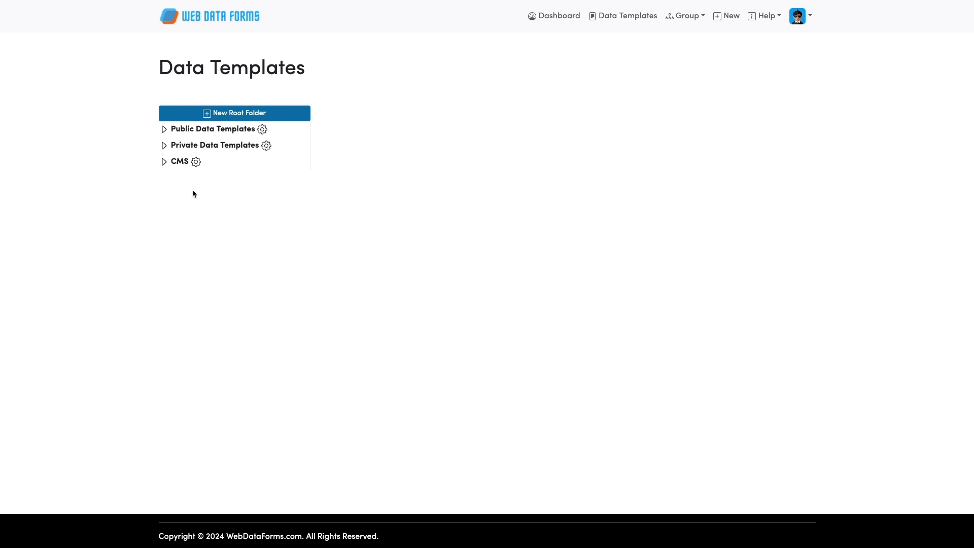
- Open the Blog Home Page Content template in the CMS Blog folder for modification
{"action": "left_click", "coordinate": [180, 163]}
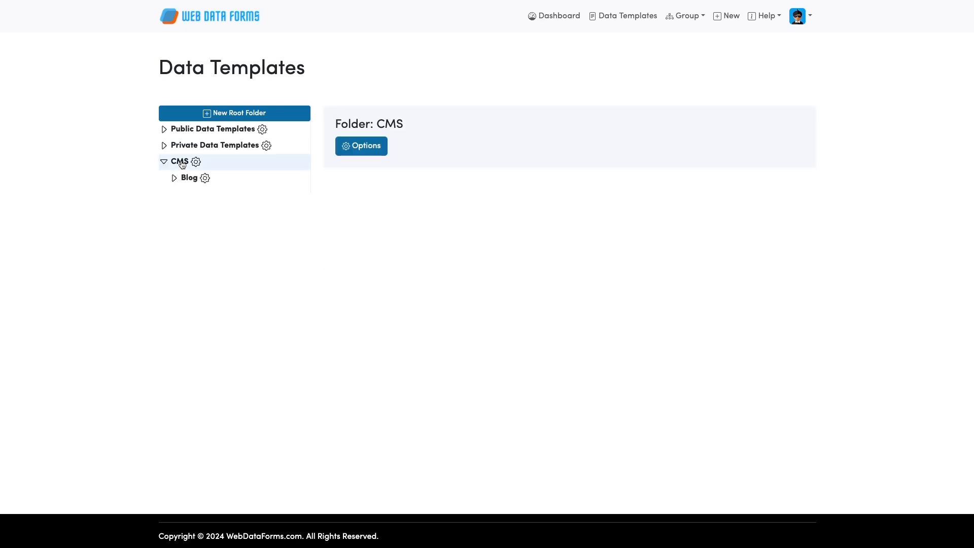
{"action": "left_click", "coordinate": [189, 183]}
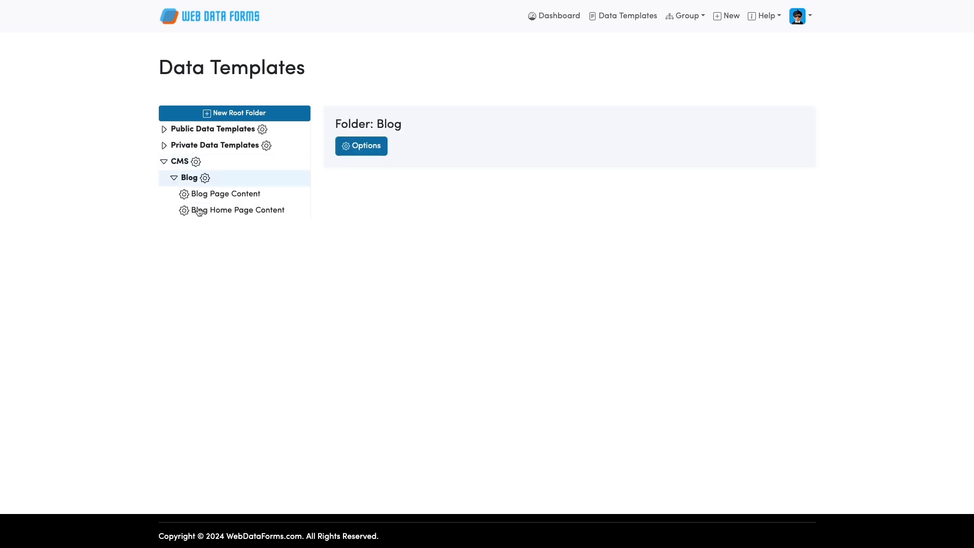
{"action": "left_click", "coordinate": [199, 211]}
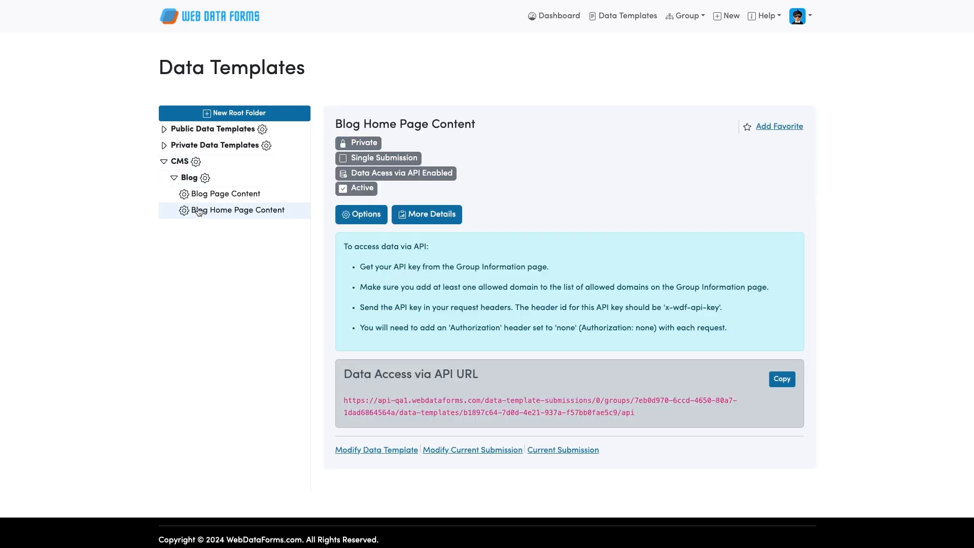
{"action": "left_click", "coordinate": [386, 451]}
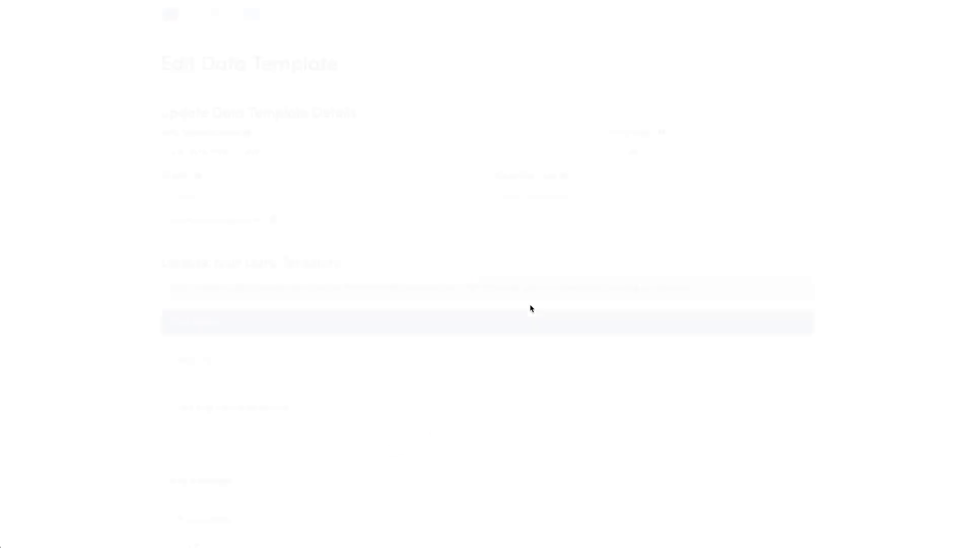
- Set the Blog Summaries panel's theme to Primary and save the component
{"action": "scroll", "coordinate": [530, 304], "scroll_direction": "down", "scroll_amount": 8}
{"action": "scroll", "coordinate": [537, 295], "scroll_direction": "up", "scroll_amount": 2}
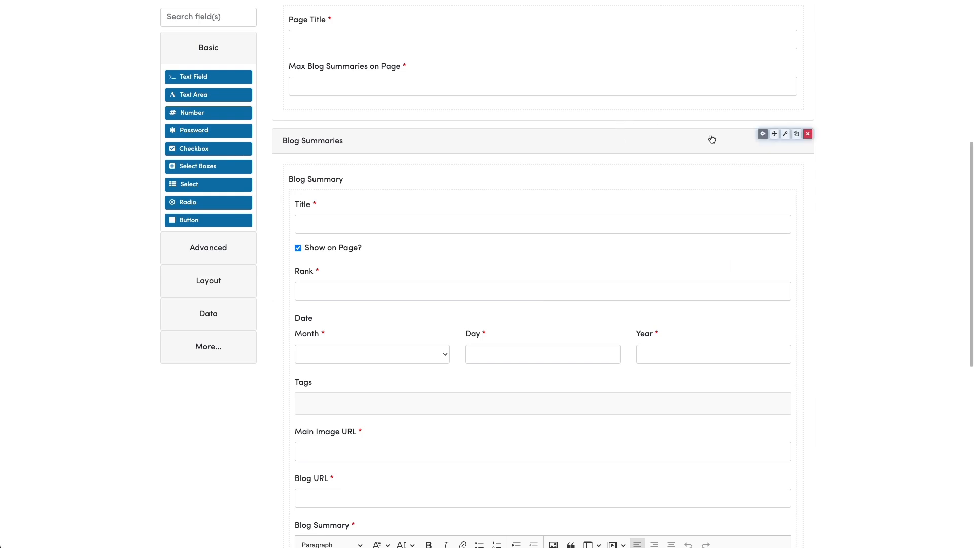
{"action": "left_click", "coordinate": [761, 134]}
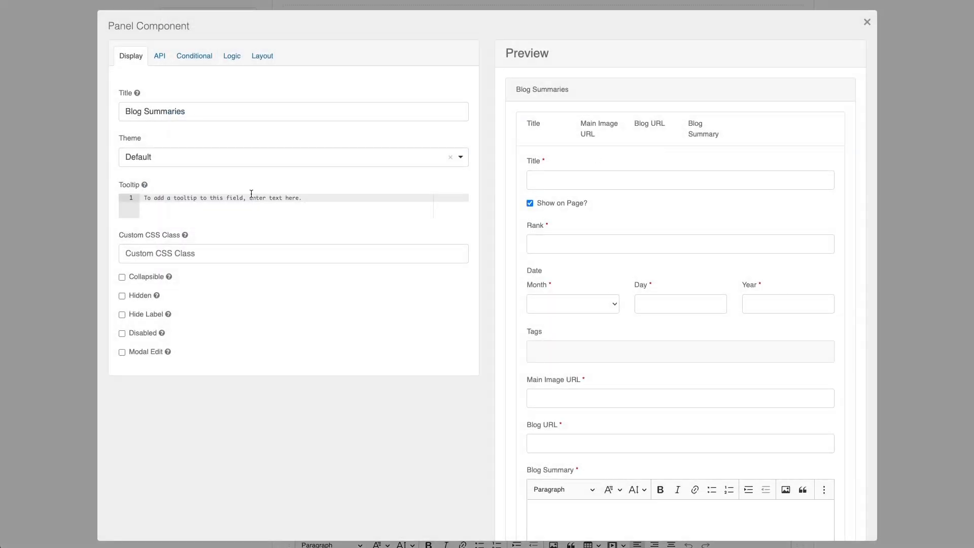
{"action": "left_click", "coordinate": [196, 162]}
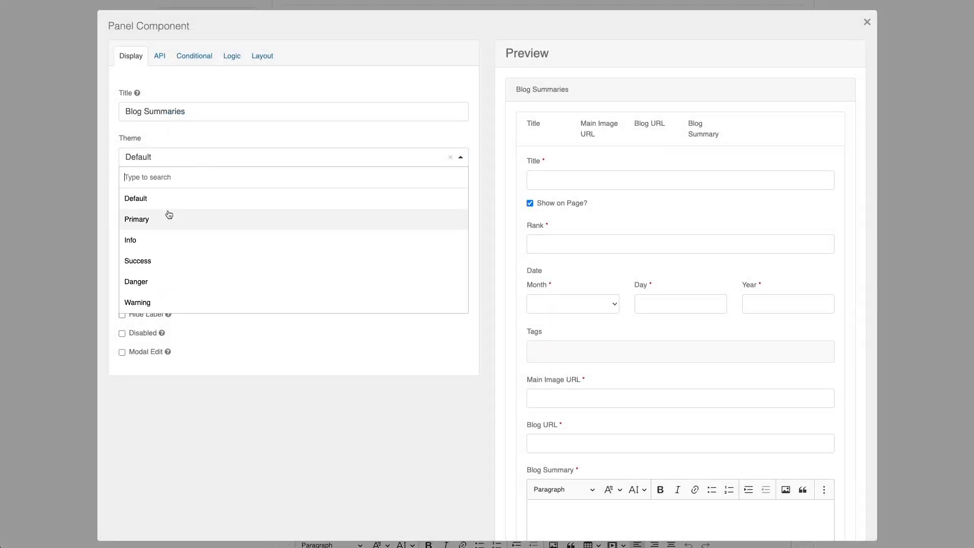
{"action": "left_click", "coordinate": [167, 214]}
{"action": "scroll", "coordinate": [681, 307], "scroll_direction": "down", "scroll_amount": 6}
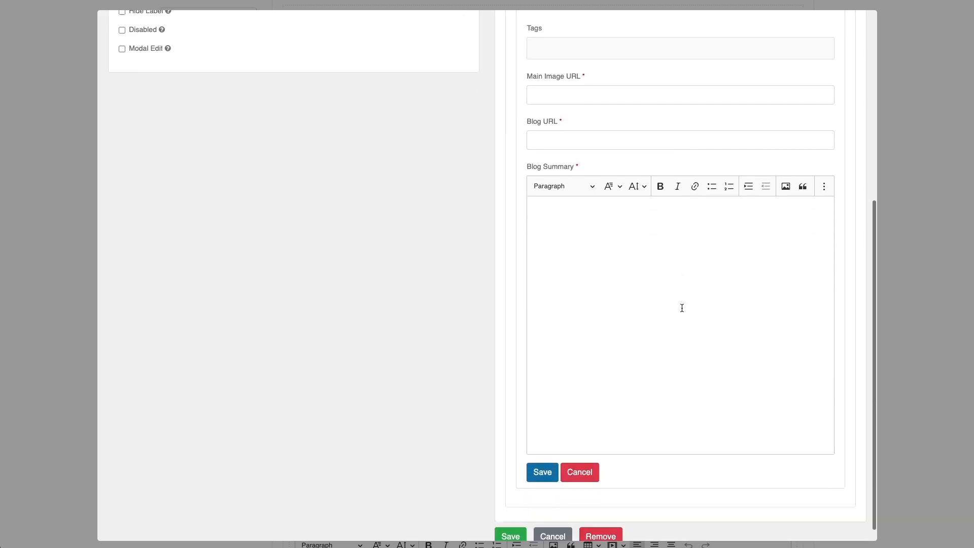
{"action": "left_click", "coordinate": [510, 520]}
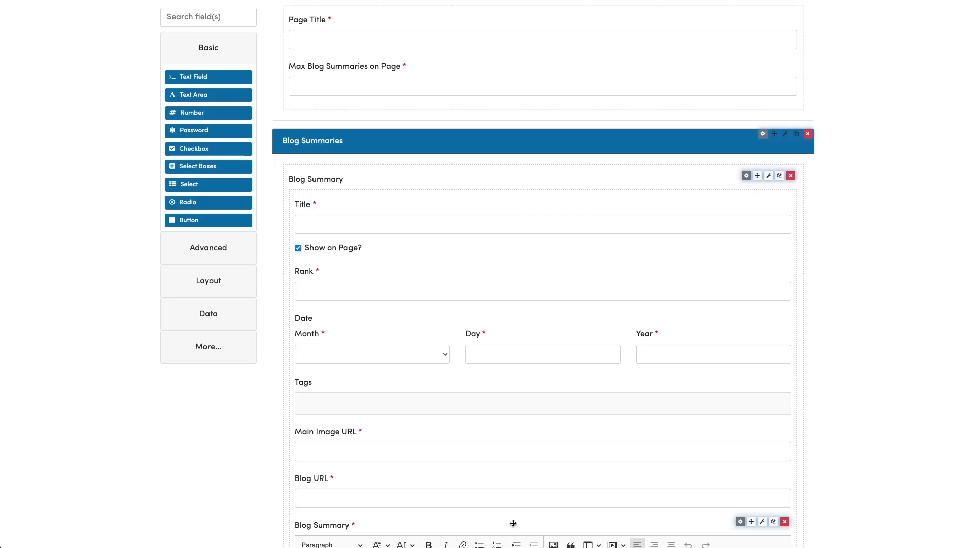
- Save the updated Blog Home Page Content data template
{"action": "scroll", "coordinate": [861, 462], "scroll_direction": "down", "scroll_amount": 9}
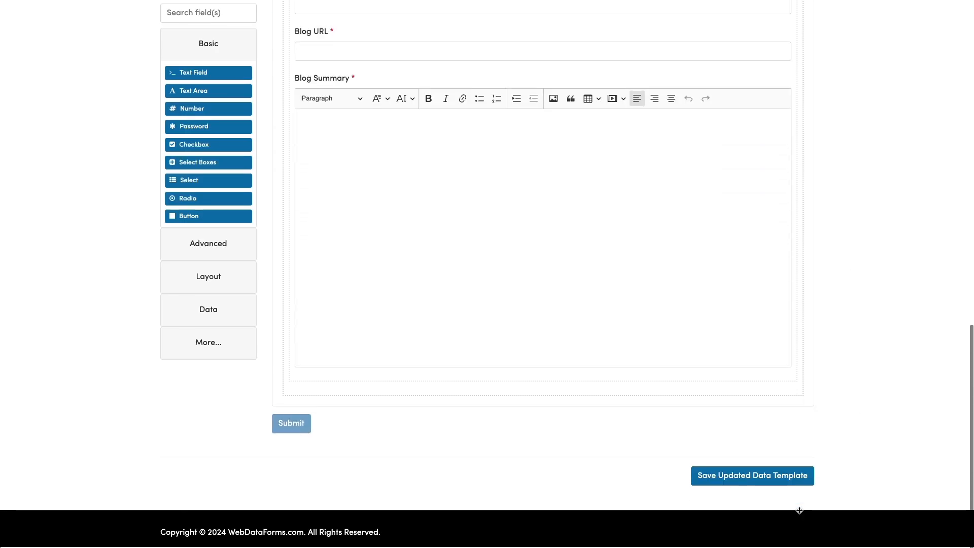
{"action": "left_click", "coordinate": [769, 481]}
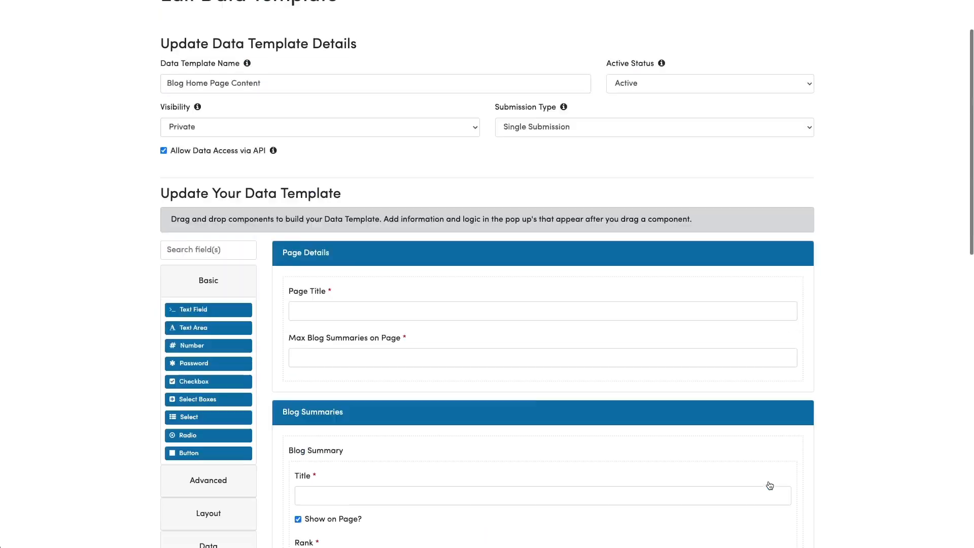
{"action": "left_click", "coordinate": [801, 14]}
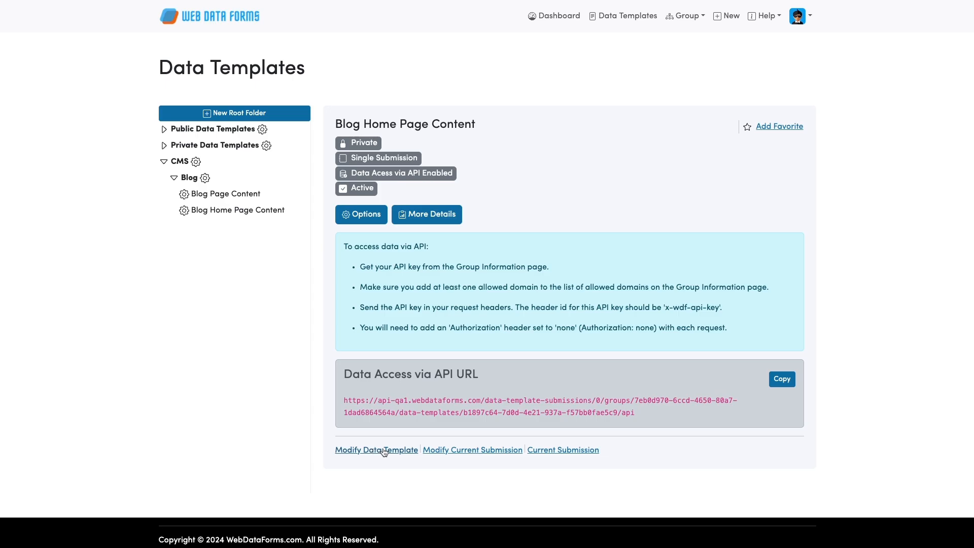
- Open the template's current submission for modification and examine the Page Details and Blog Summaries sections of the form
{"action": "left_click", "coordinate": [435, 451]}
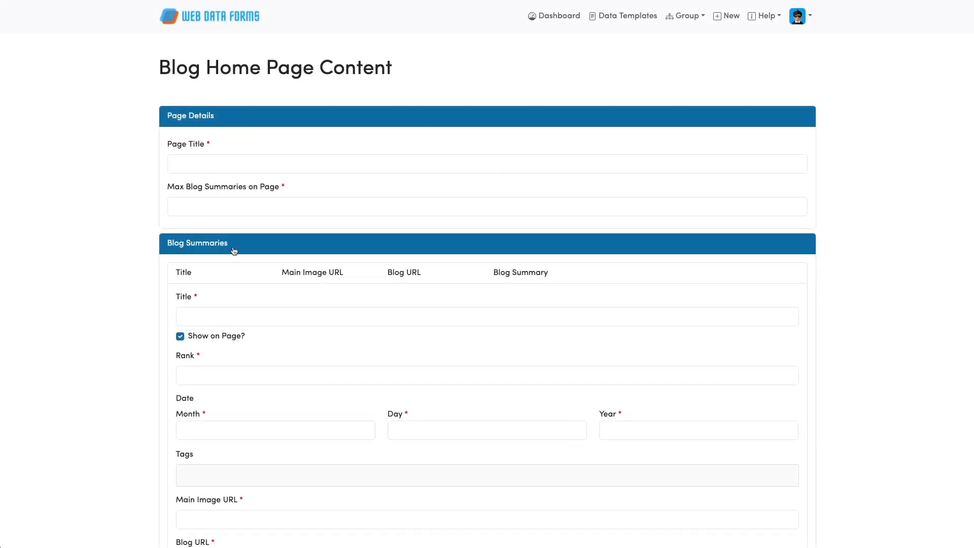
{"action": "scroll", "coordinate": [475, 236], "scroll_direction": "down", "scroll_amount": 1}
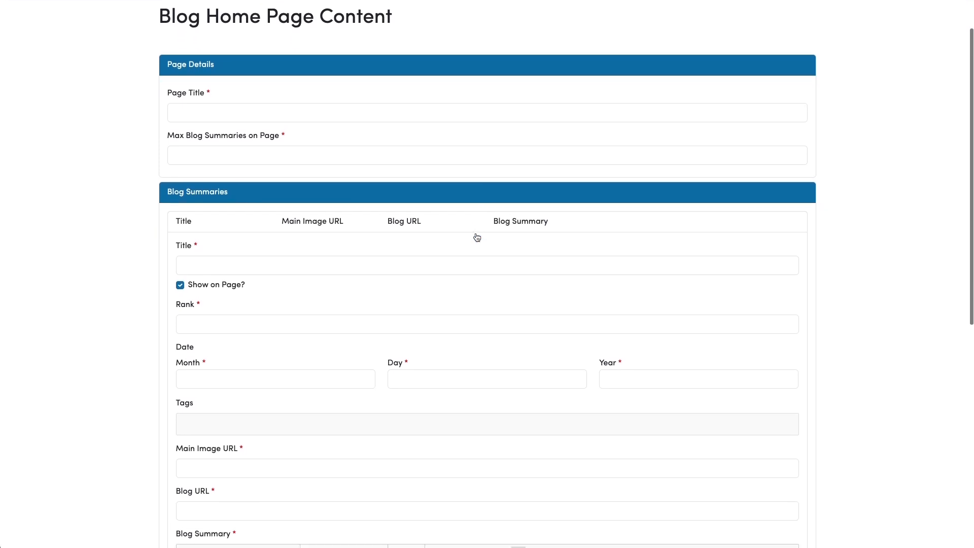
{"action": "scroll", "coordinate": [476, 237], "scroll_direction": "down", "scroll_amount": 1}
{"action": "scroll", "coordinate": [476, 236], "scroll_direction": "down", "scroll_amount": 6}
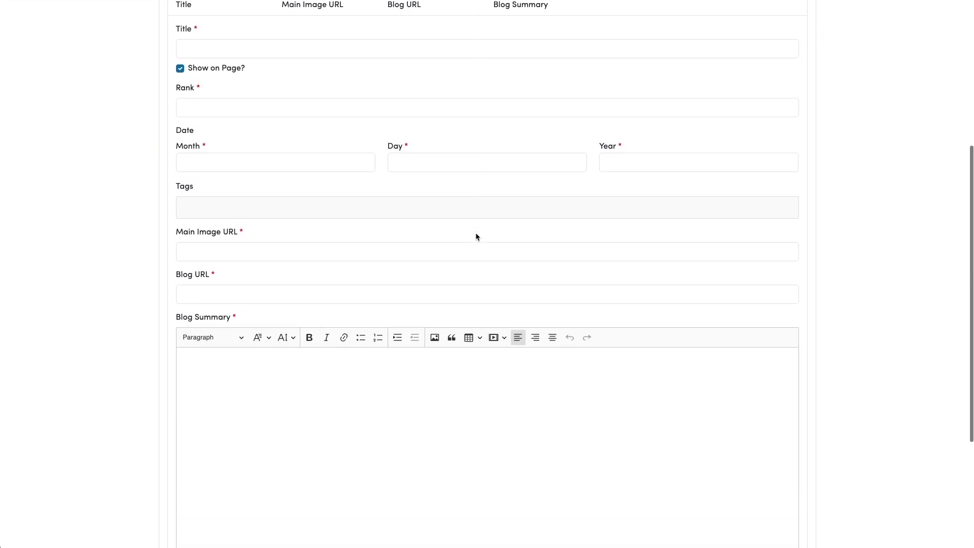
{"action": "scroll", "coordinate": [476, 233], "scroll_direction": "up", "scroll_amount": 7}
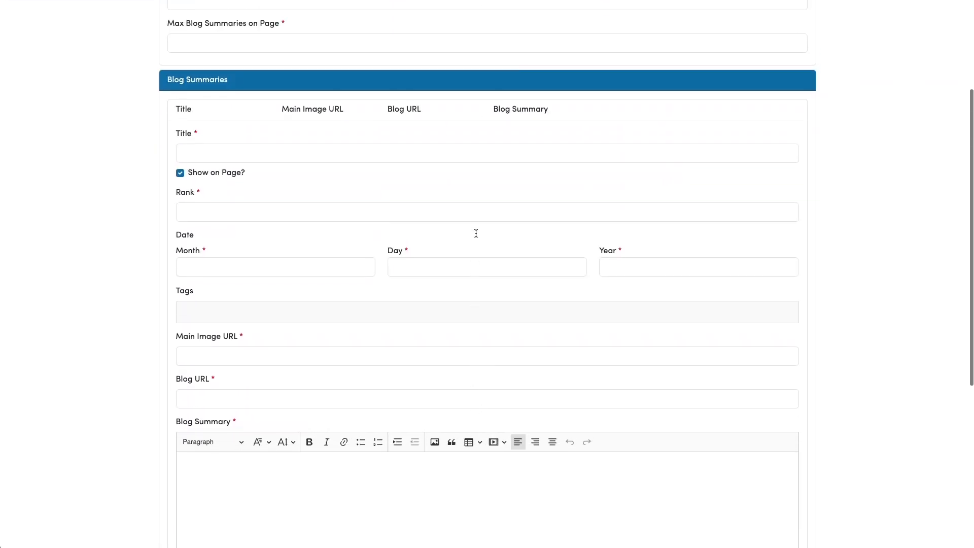
{"action": "scroll", "coordinate": [476, 236], "scroll_direction": "up", "scroll_amount": 1}
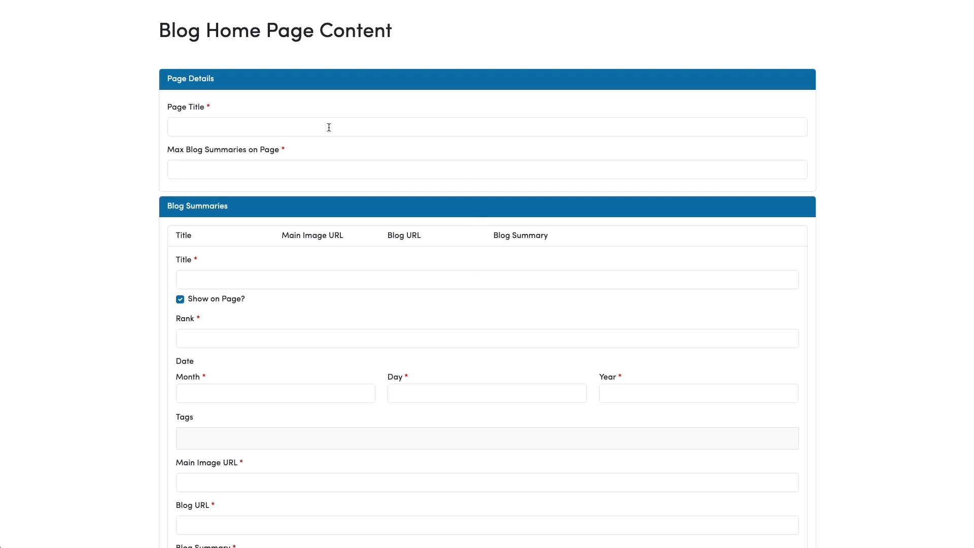
{"action": "scroll", "coordinate": [328, 128], "scroll_direction": "down", "scroll_amount": 6}
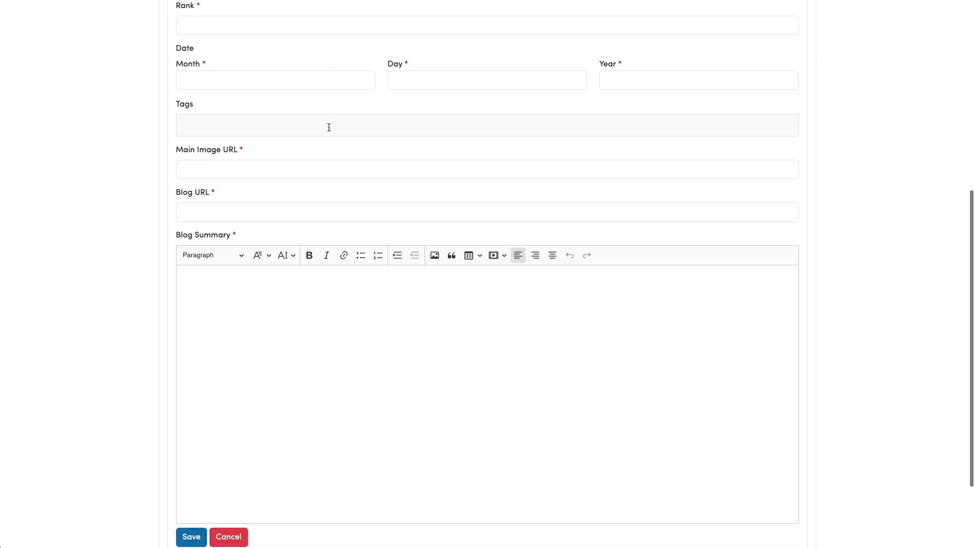
{"action": "scroll", "coordinate": [328, 131], "scroll_direction": "up", "scroll_amount": 6}
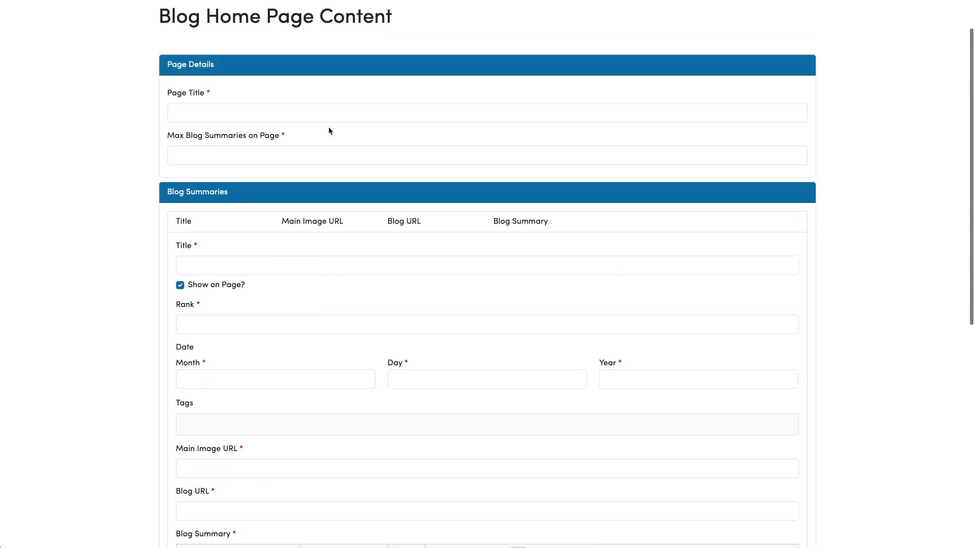
{"action": "scroll", "coordinate": [329, 131], "scroll_direction": "down", "scroll_amount": 7}
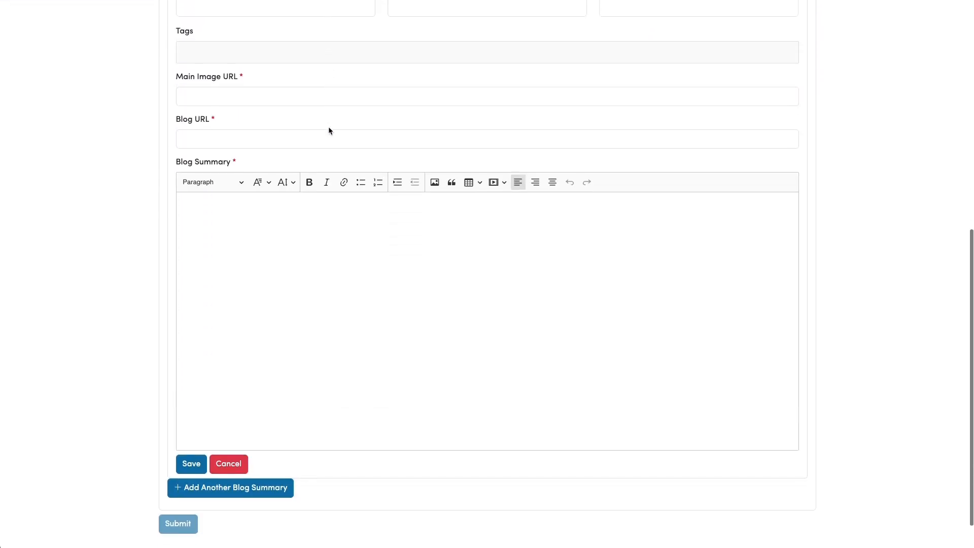